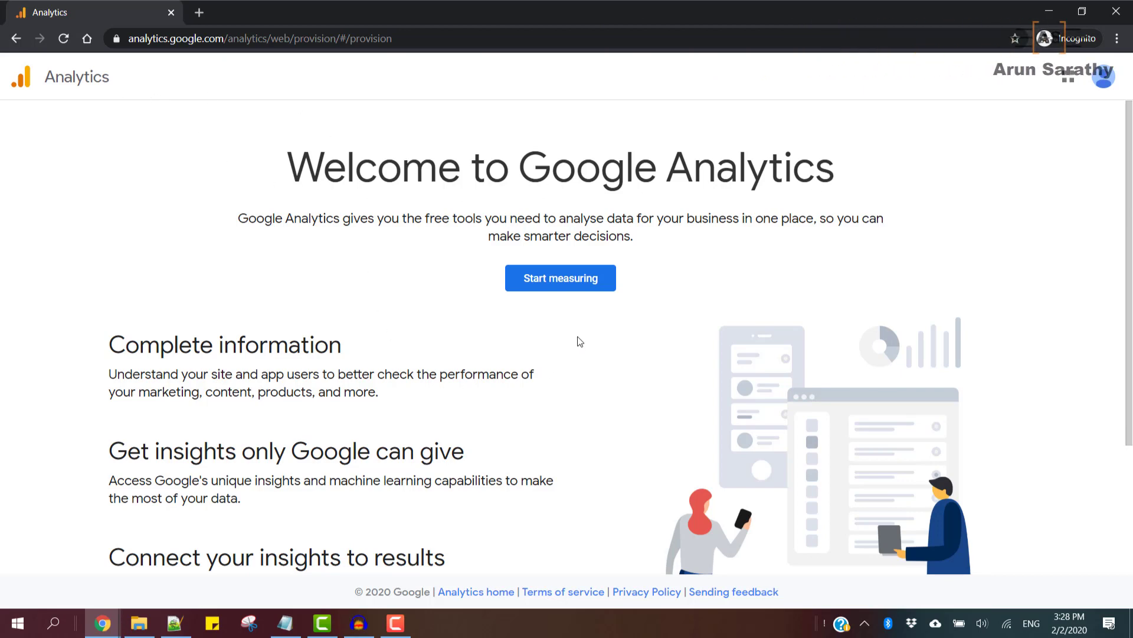
Step: Start a new Analytics account, enter the account name, and continue with all data sharing options kept on
scroll(577, 339, down, 3)
scroll(571, 337, up, 3)
click(540, 195)
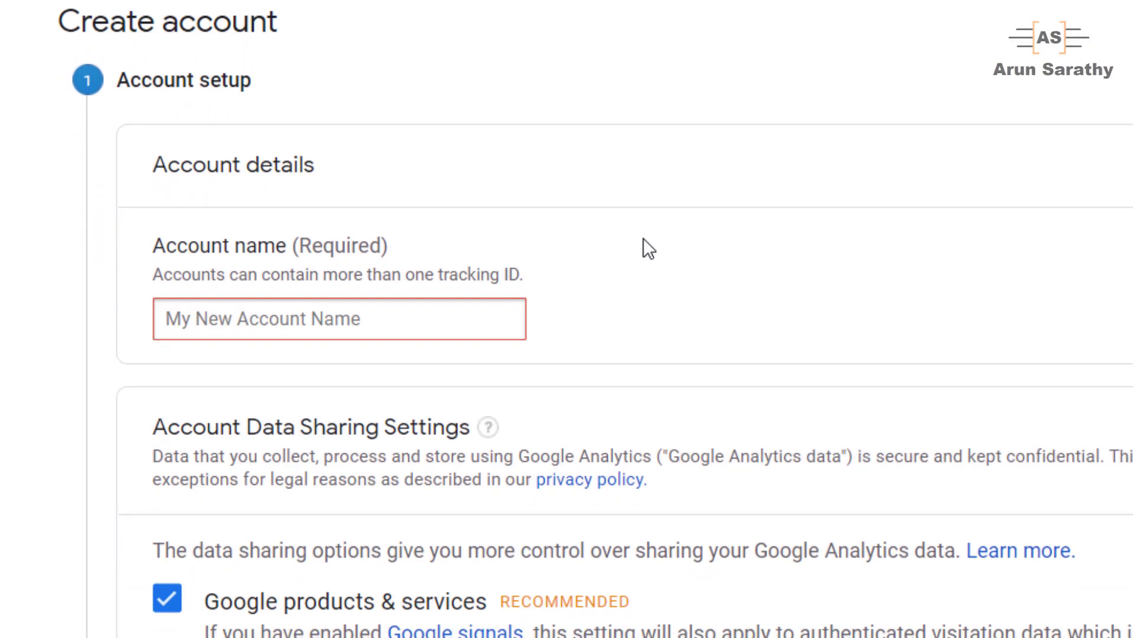
text(Arun)
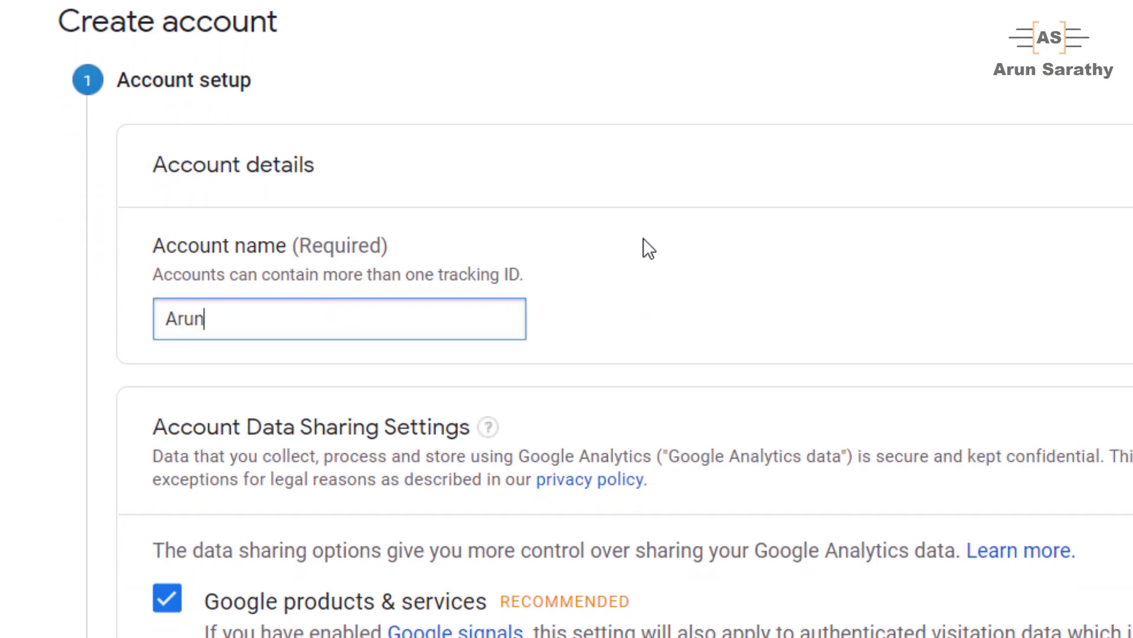
scroll(643, 238, down, 3)
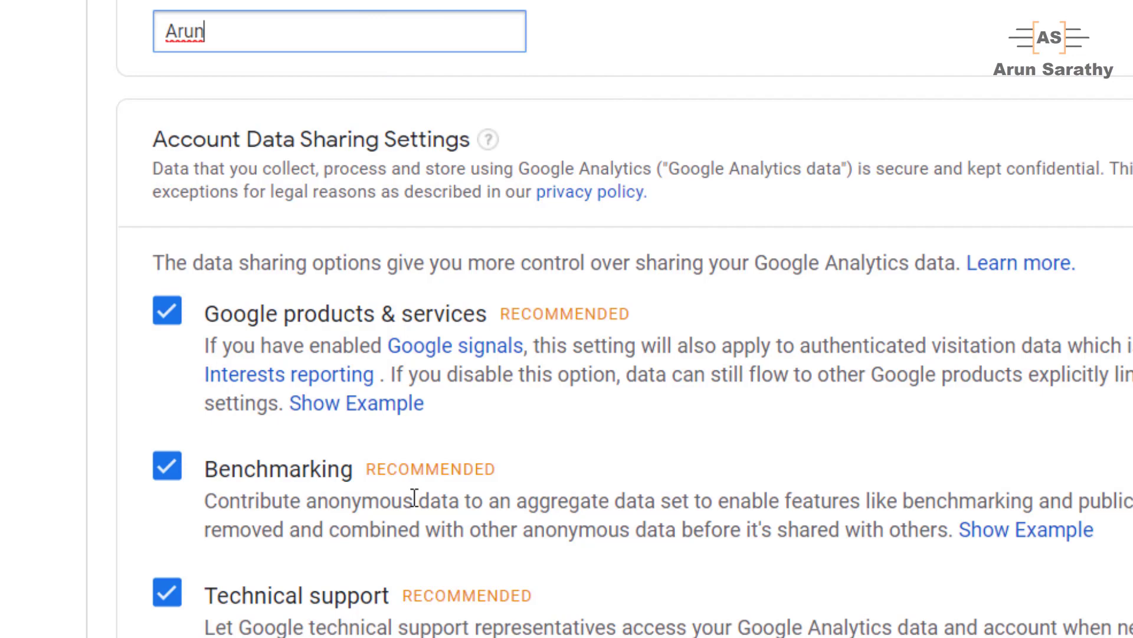
scroll(415, 498, down, 3)
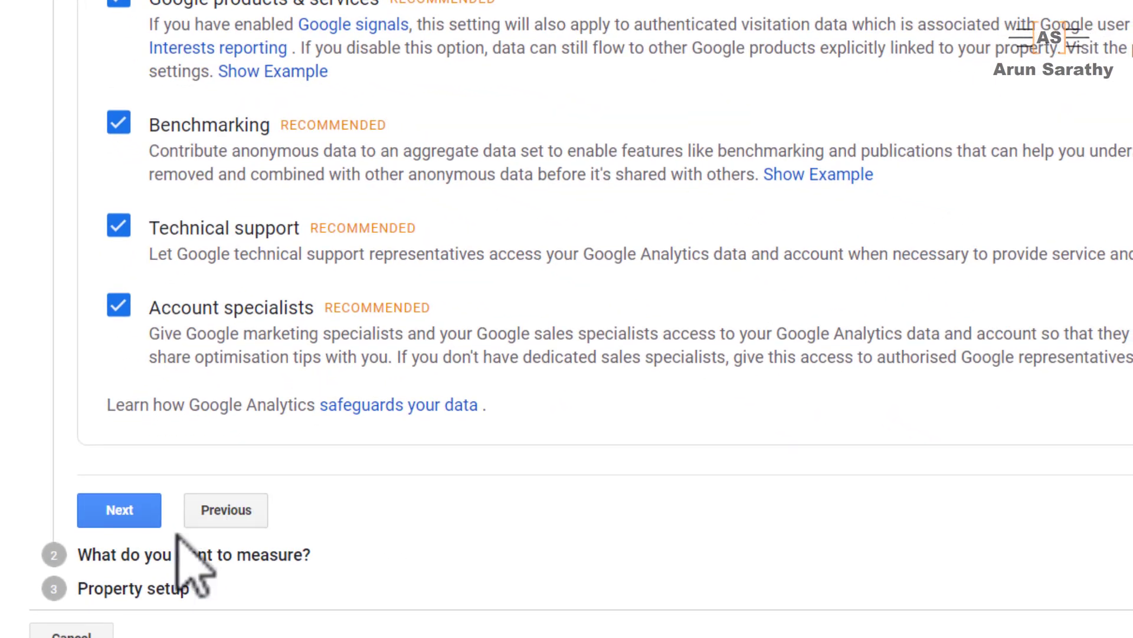
click(118, 509)
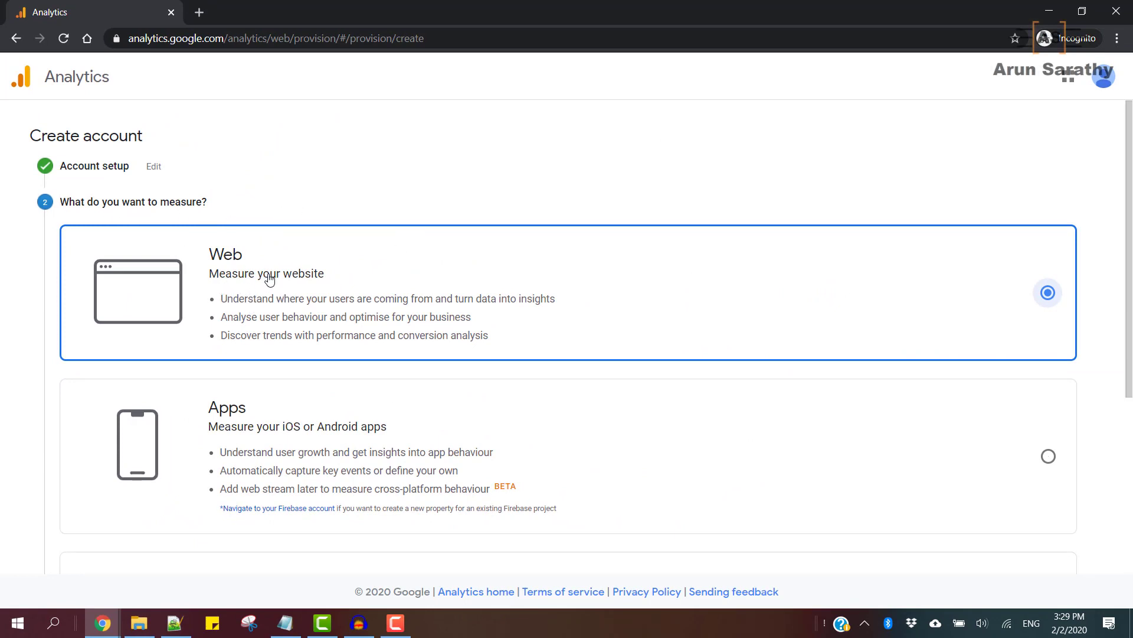
scroll(269, 279, down, 3)
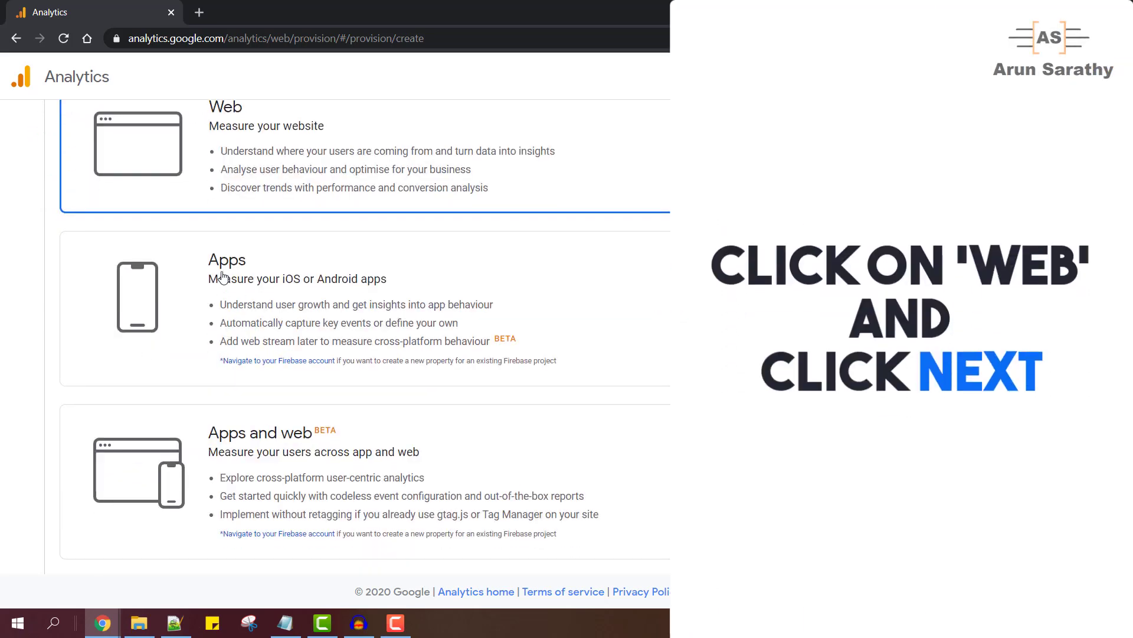
click(245, 298)
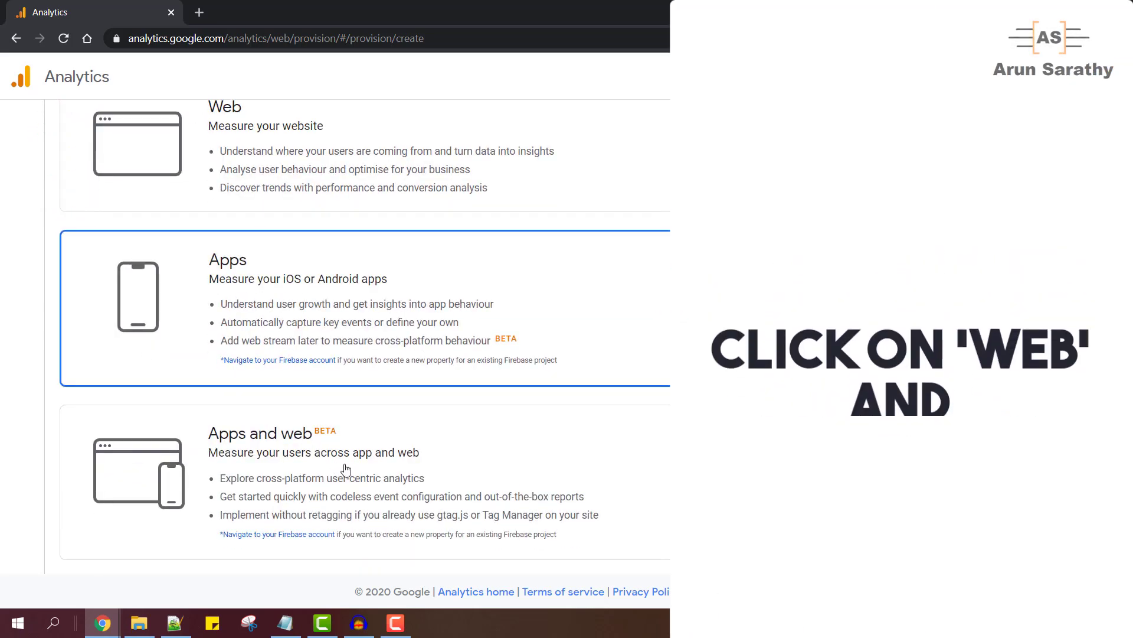
click(289, 467)
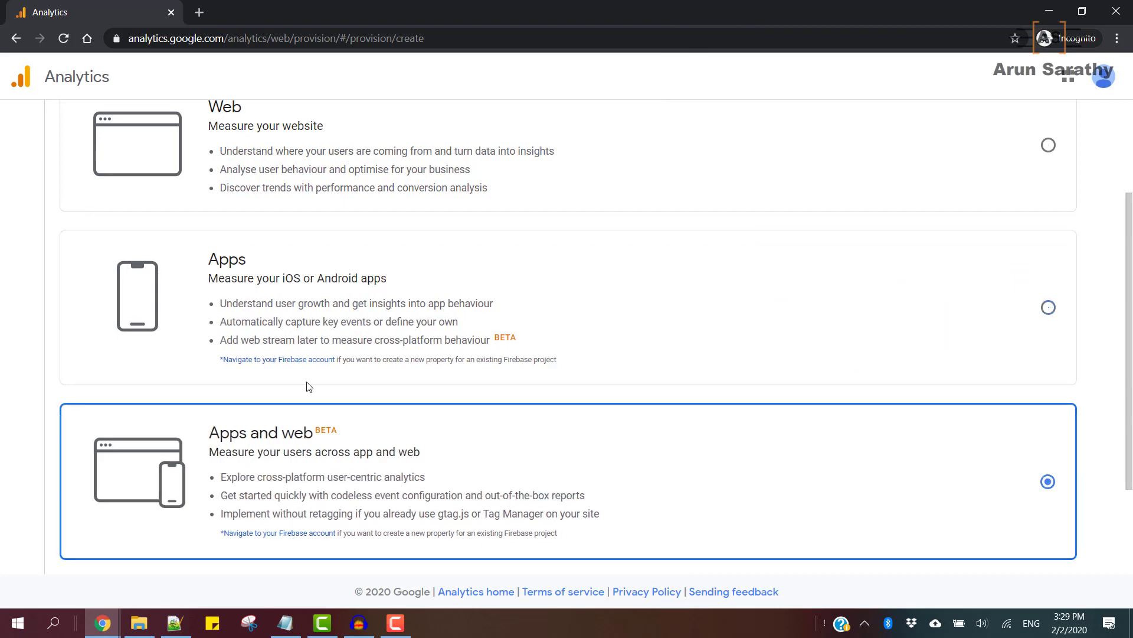
Step: Choose Web as what to measure and continue to the property setup
scroll(308, 387, up, 3)
click(267, 292)
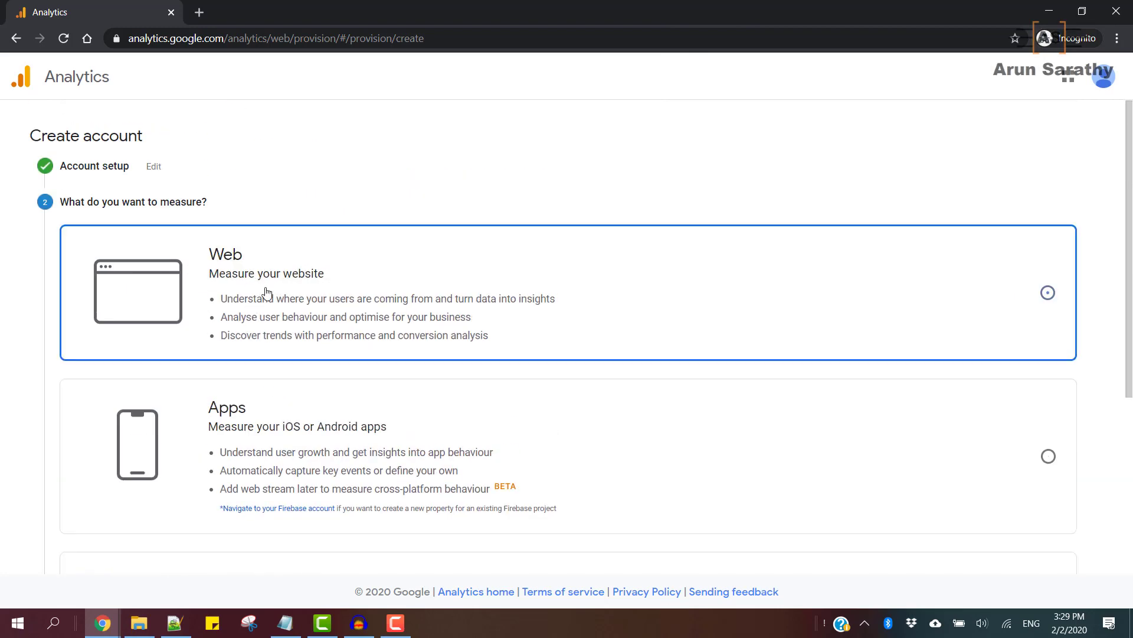
scroll(498, 400, down, 5)
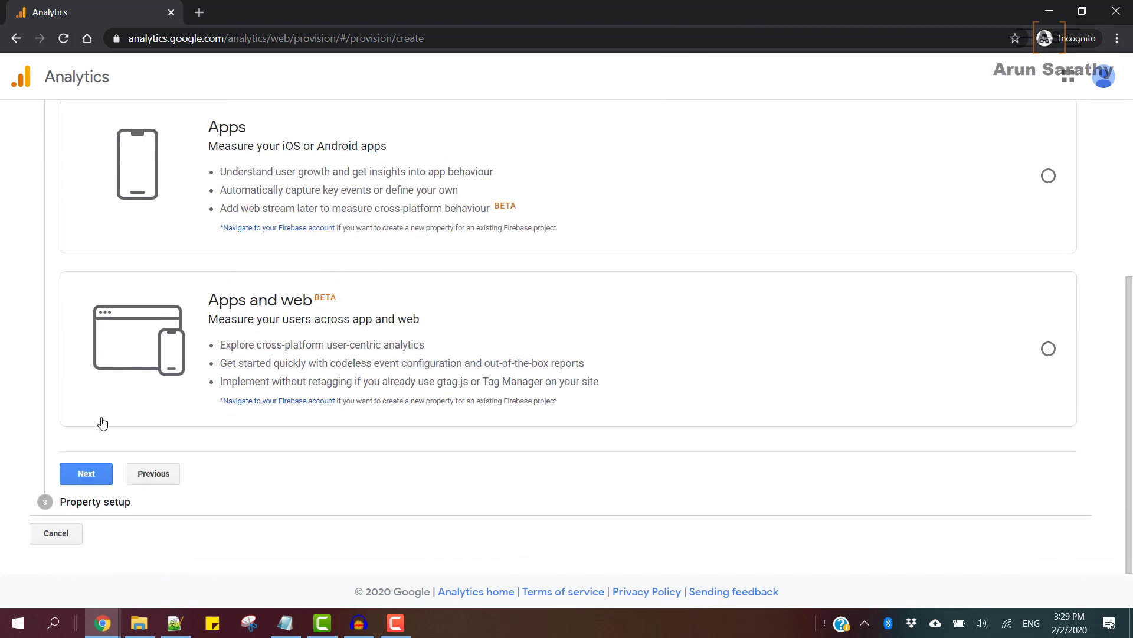
click(99, 478)
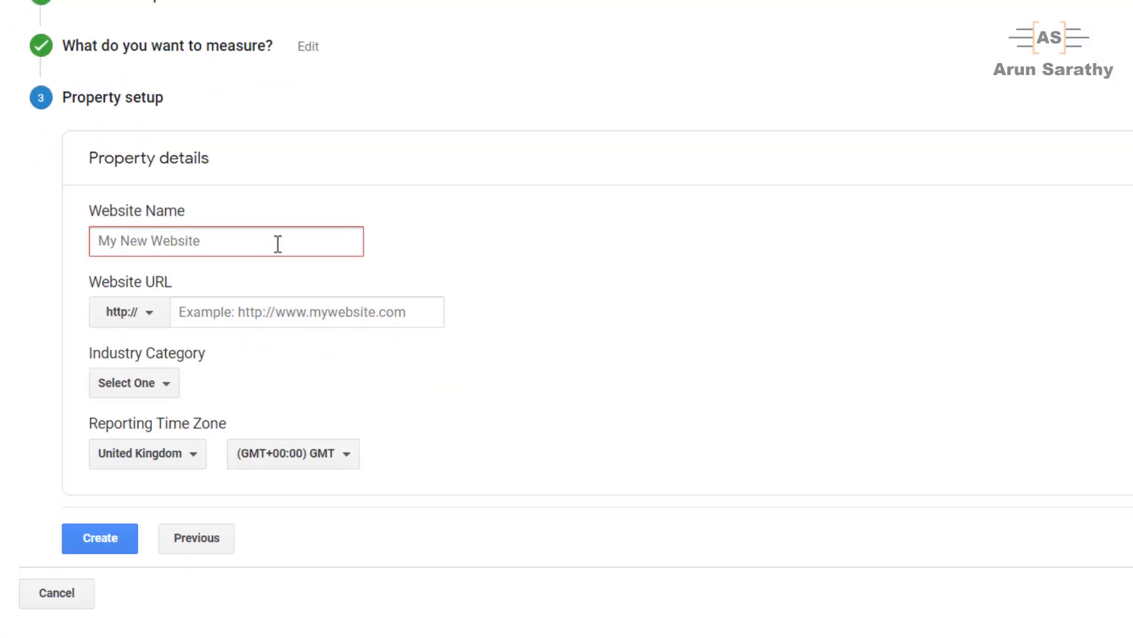
click(278, 243)
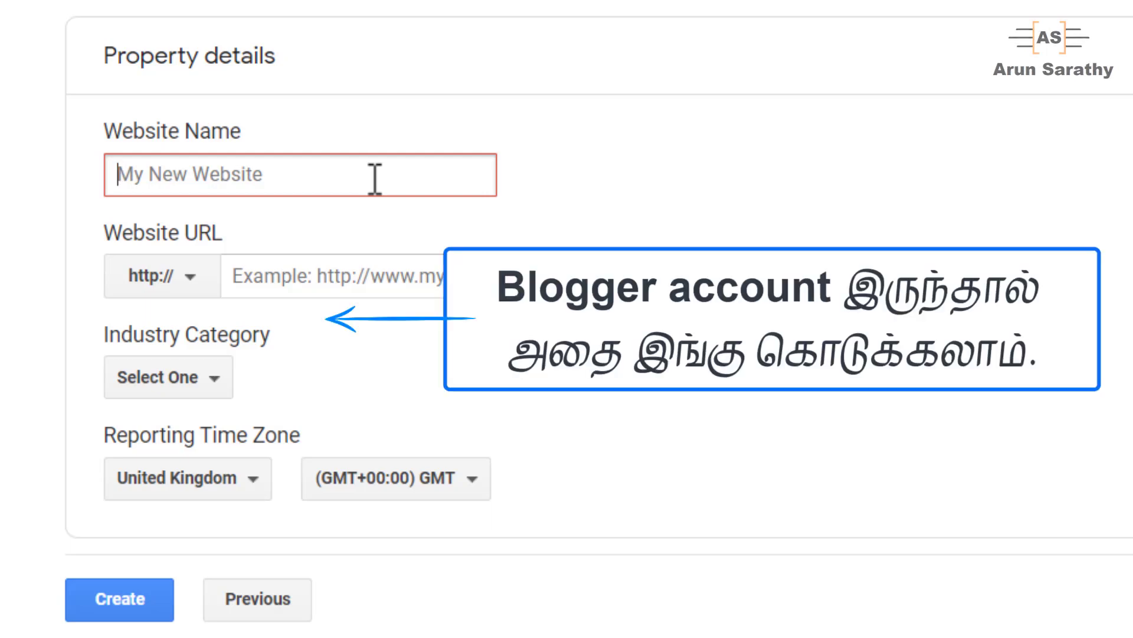
text(Tamil Varigal)
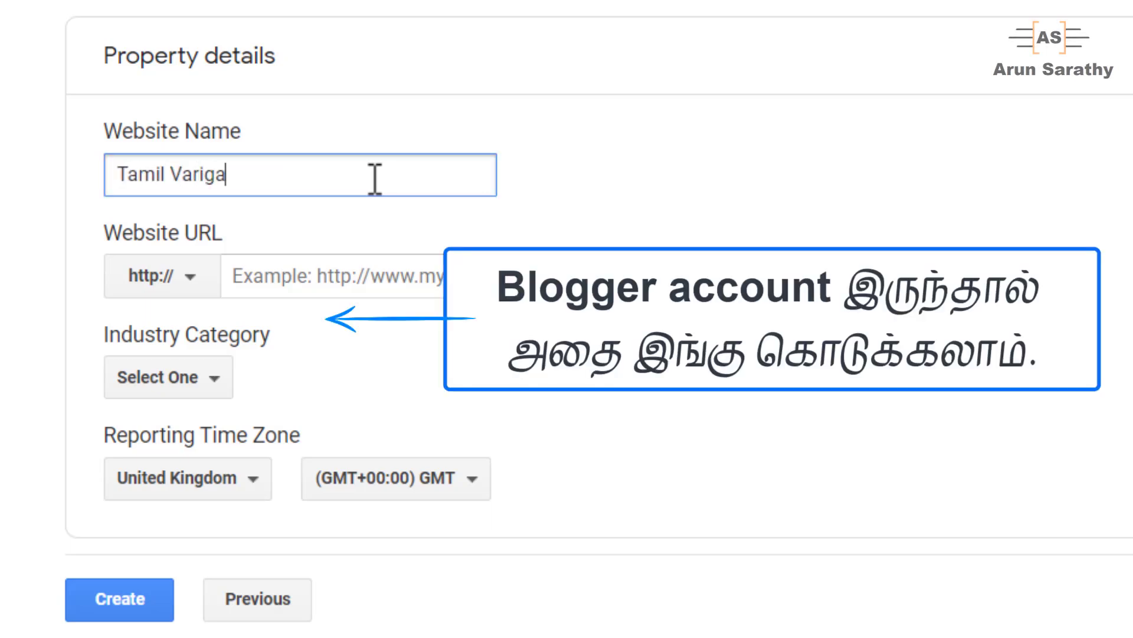
click(316, 283)
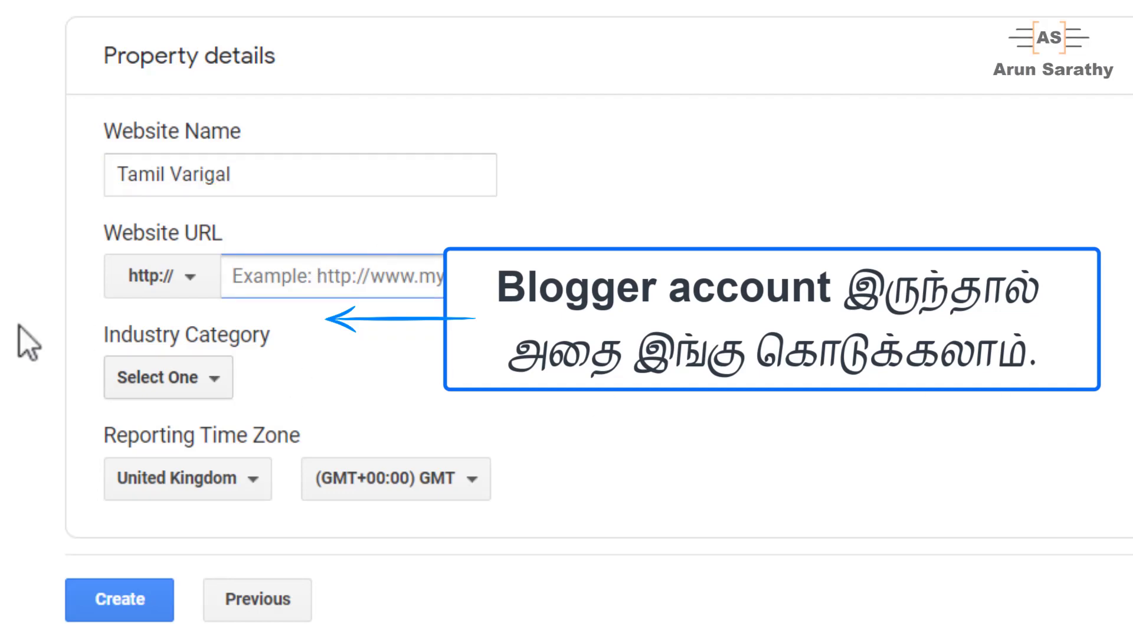
click(167, 277)
click(142, 384)
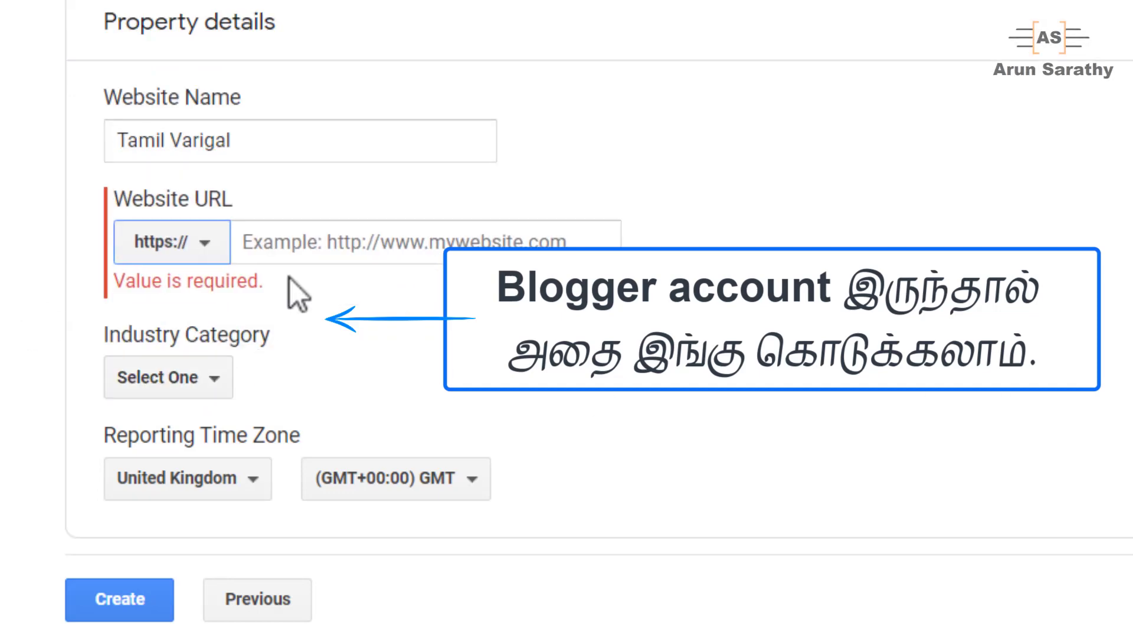
Step: Enter tamilvarigal.com as the website URL
click(293, 247)
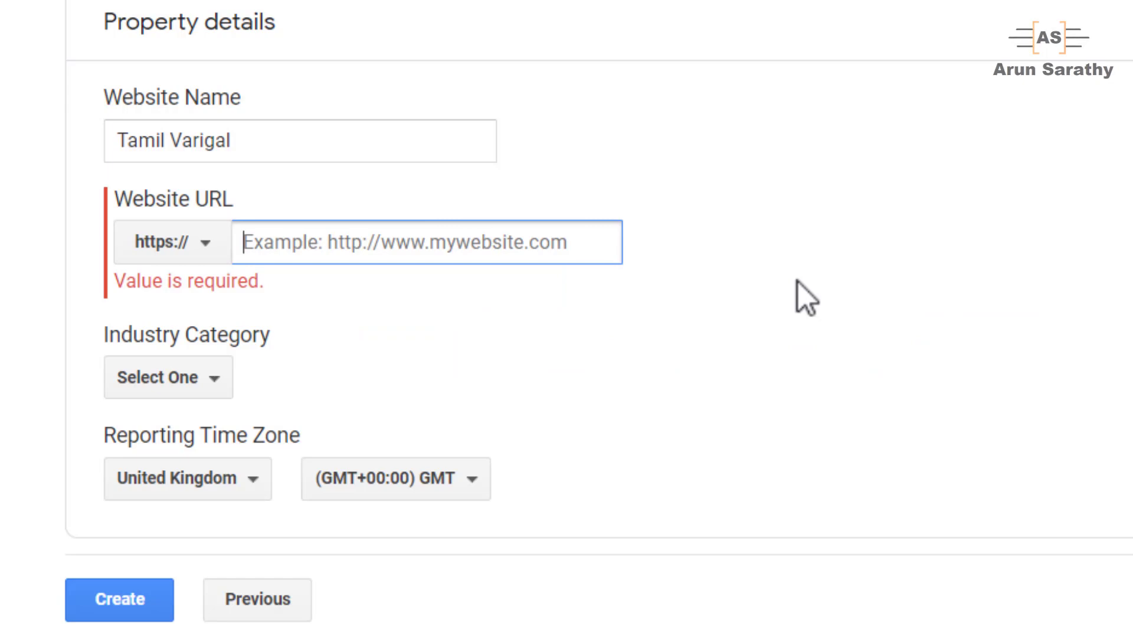
text(tamilv)
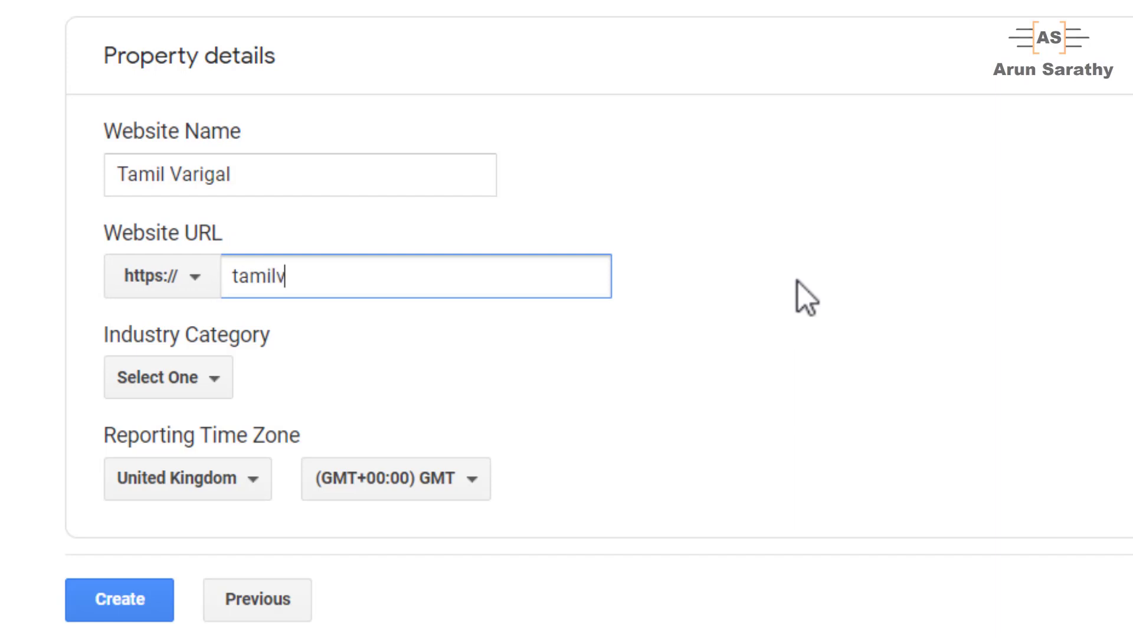
text(ariga.com)
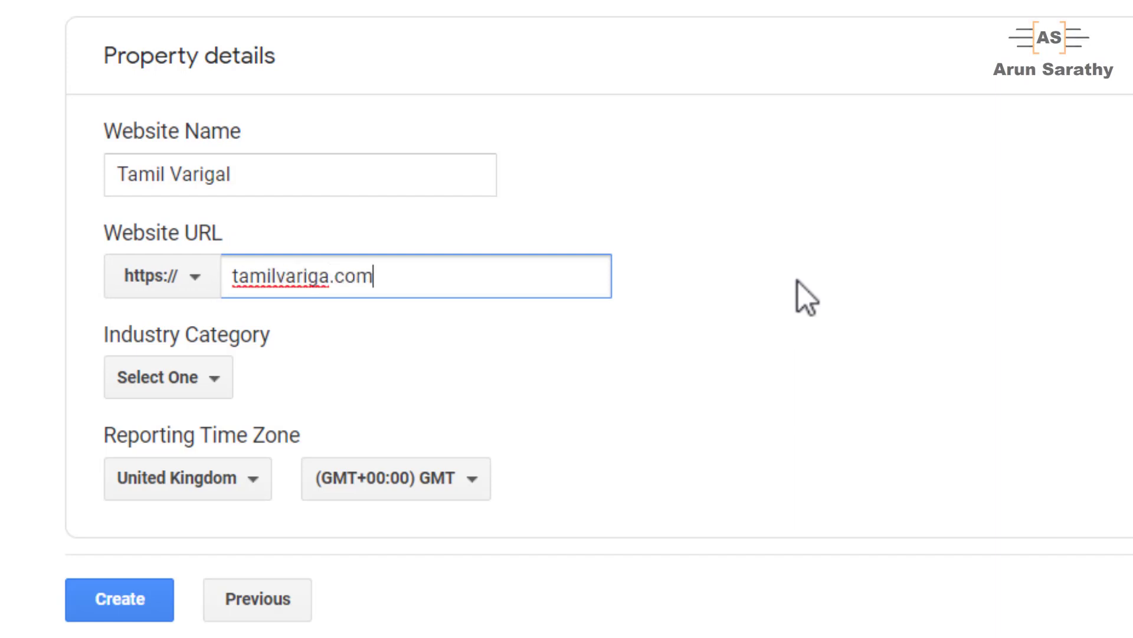
key(Left)
key(Left)
key(Left)
key(Left)
text(l)
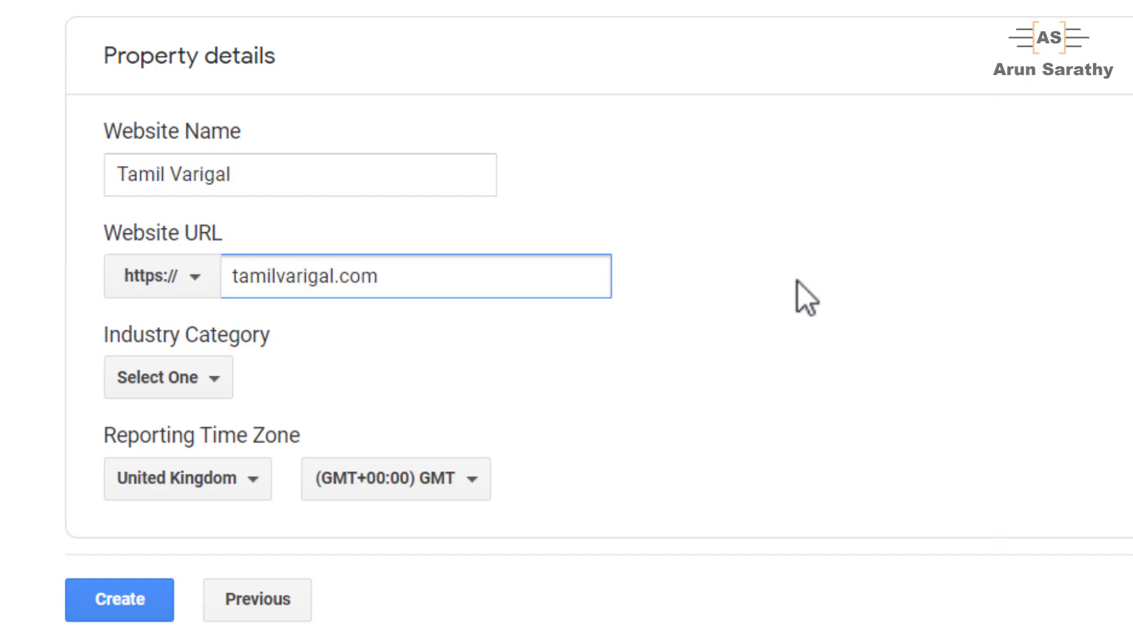
click(798, 282)
Step: Set the industry category to Internet and Telecom
click(215, 377)
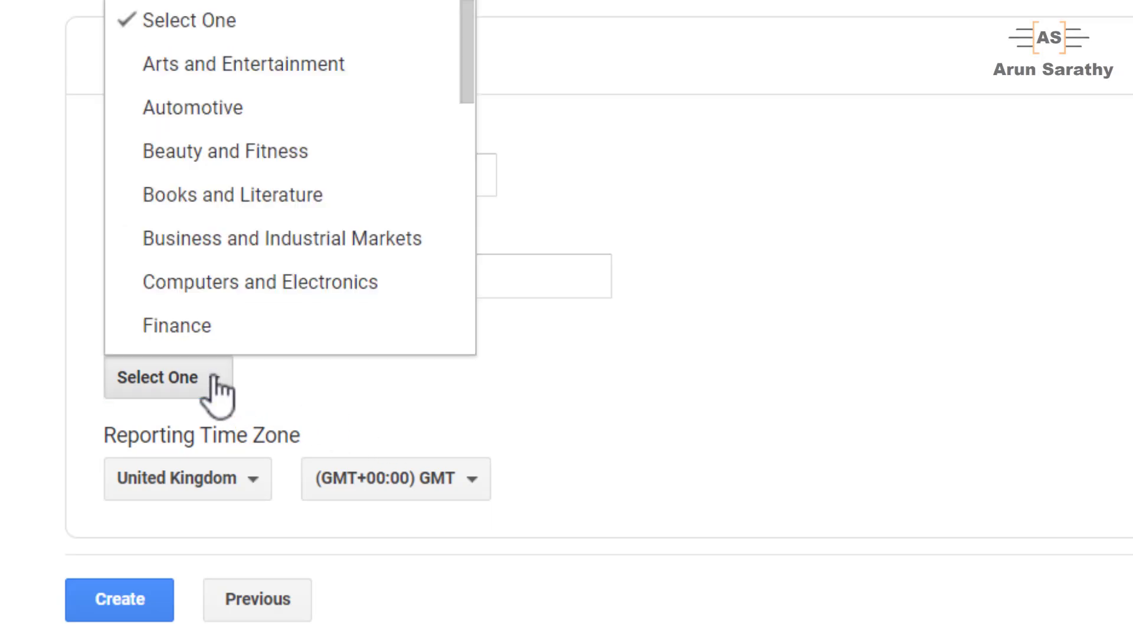
click(260, 64)
click(215, 378)
scroll(246, 215, down, 4)
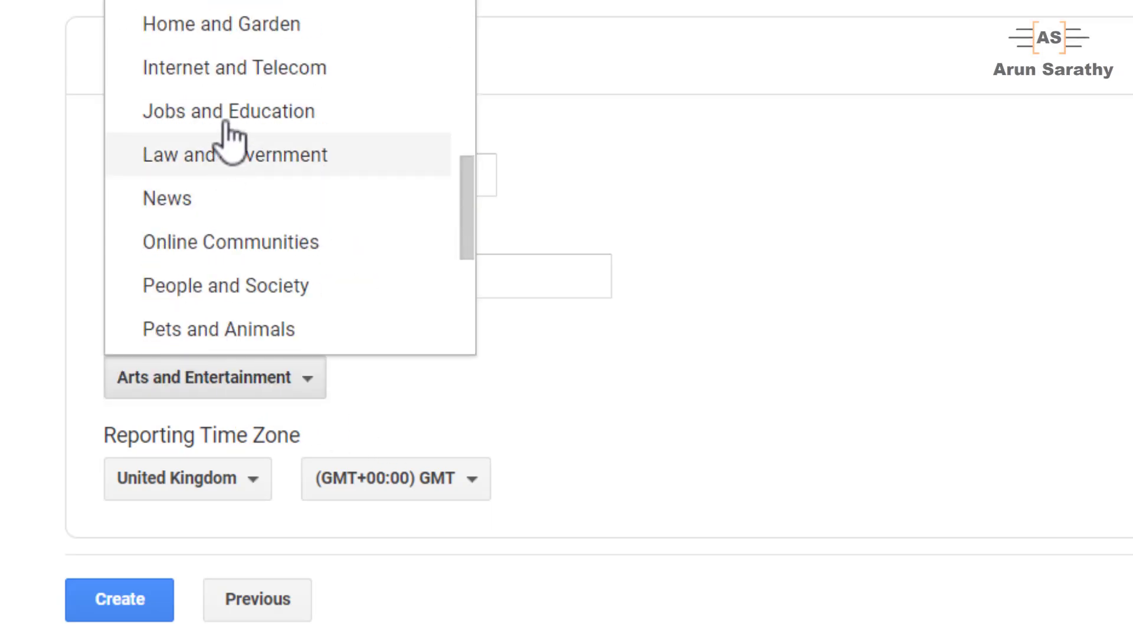
click(226, 69)
Step: Set the reporting time zone country to India and submit the property details for creation
click(255, 480)
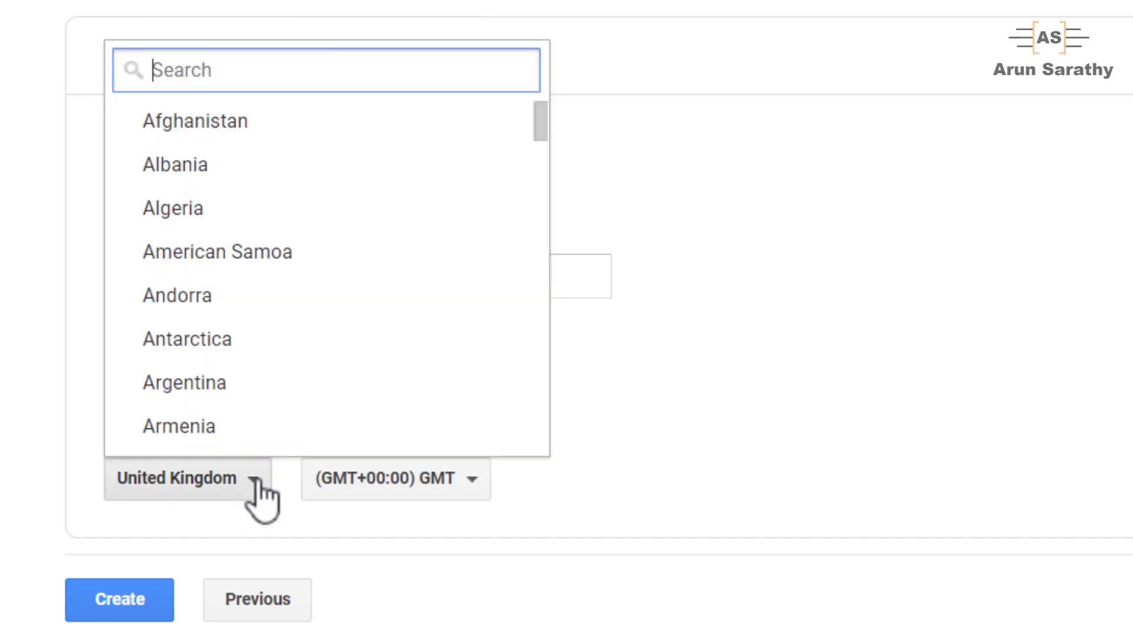
text(ind)
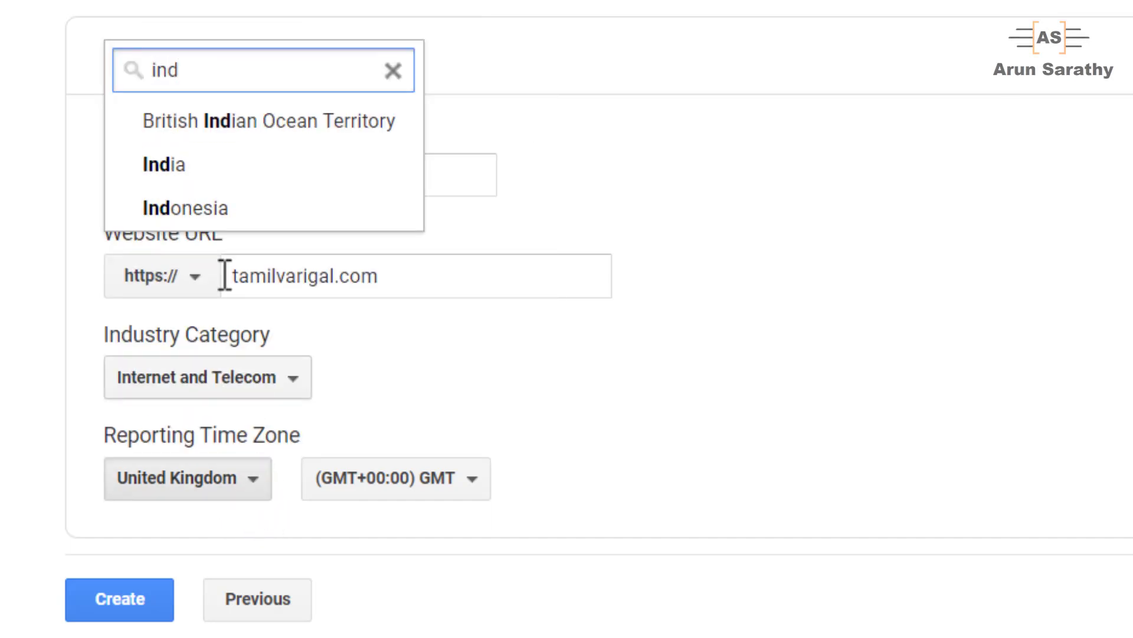
click(289, 165)
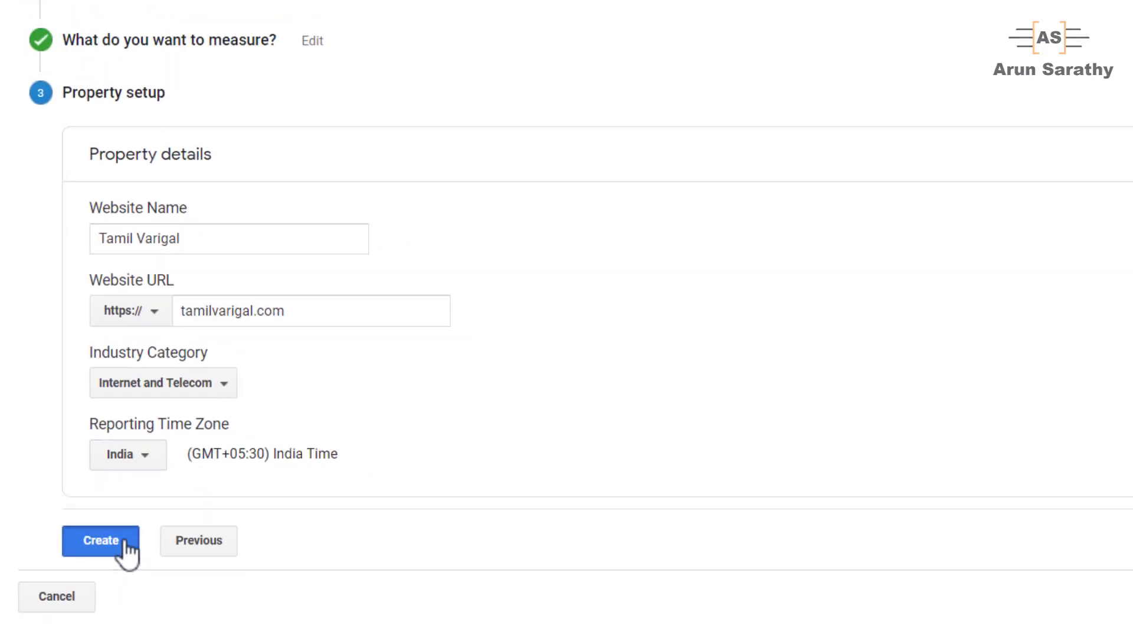
click(126, 543)
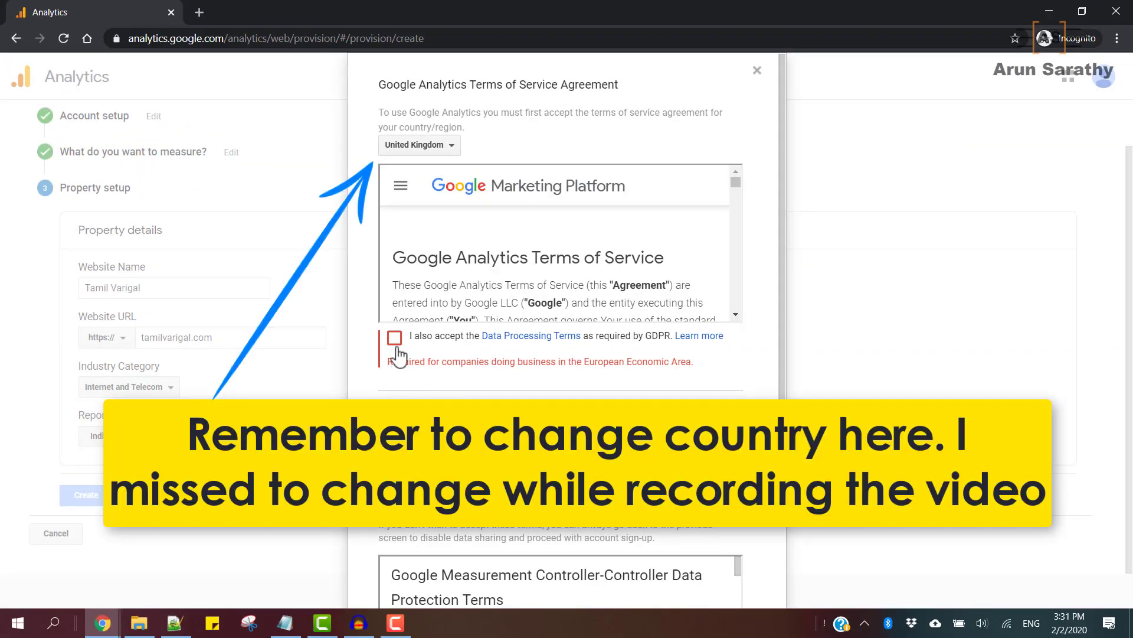
Step: Accept the Terms of Service, including the GDPR Data Processing Terms and the Measurement Controller-Controller Data Protection Terms
drag(735, 182, 737, 305)
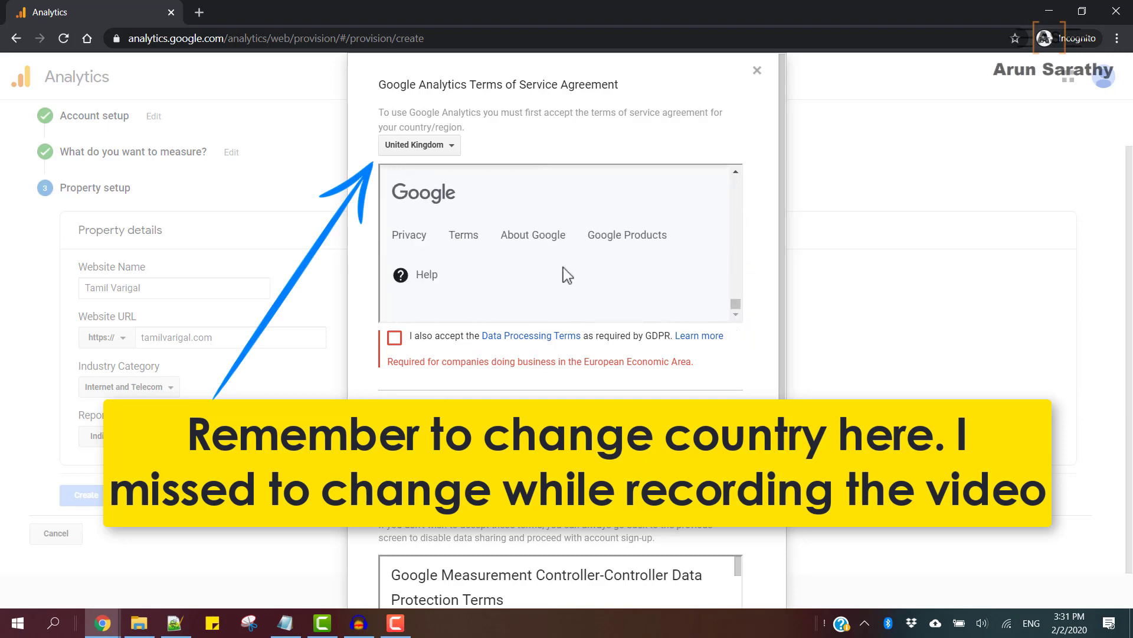
click(391, 337)
scroll(649, 413, down, 3)
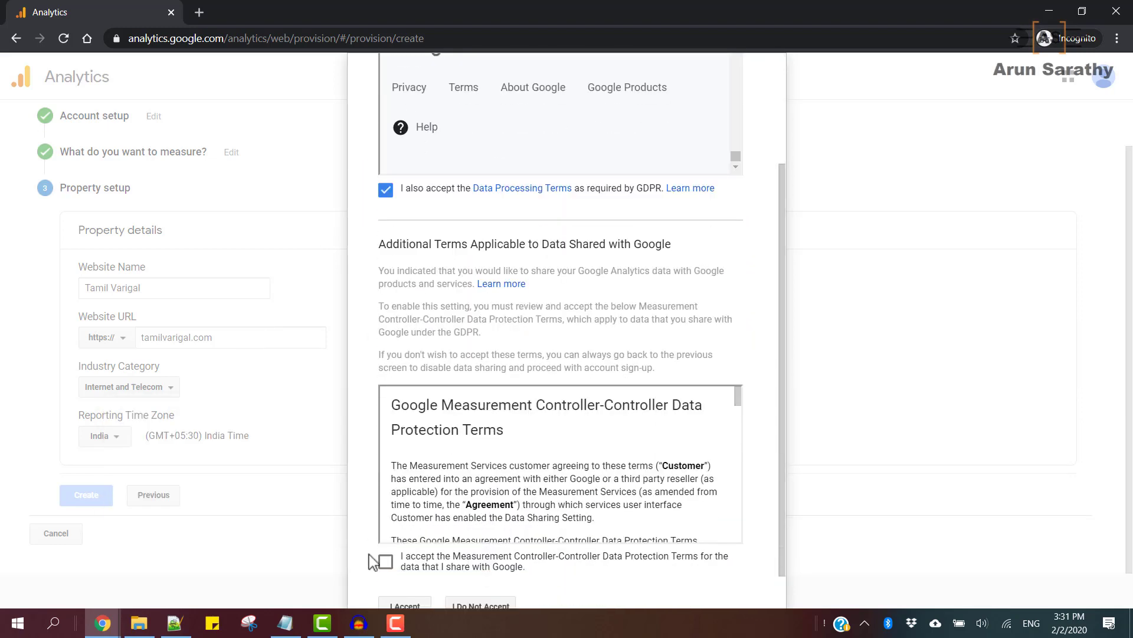
click(386, 562)
scroll(721, 279, down, 1)
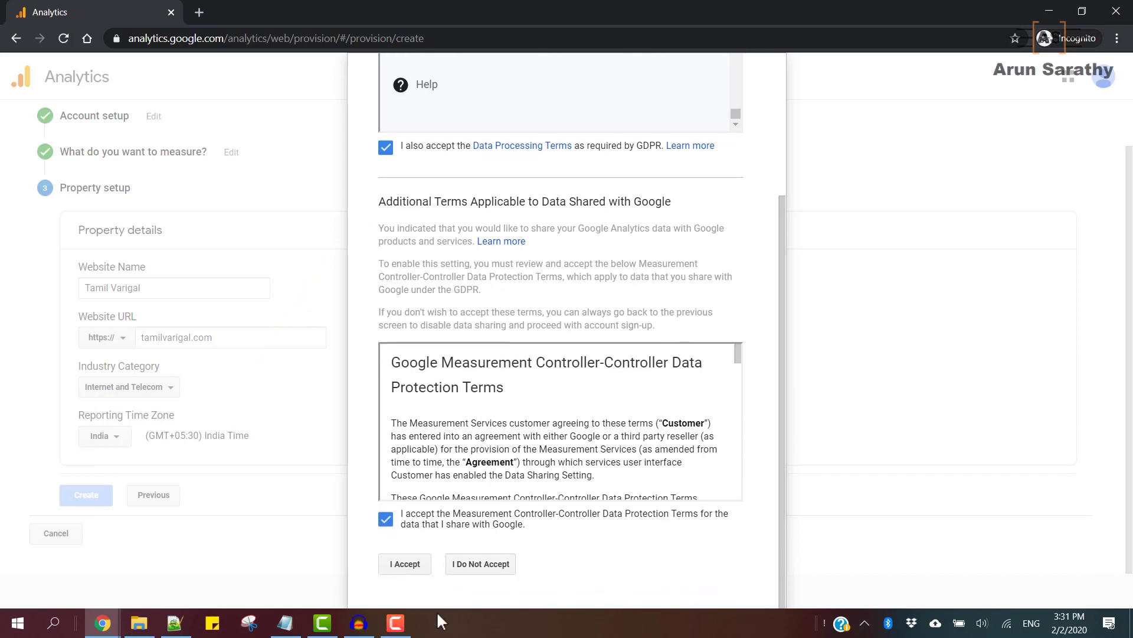
click(400, 564)
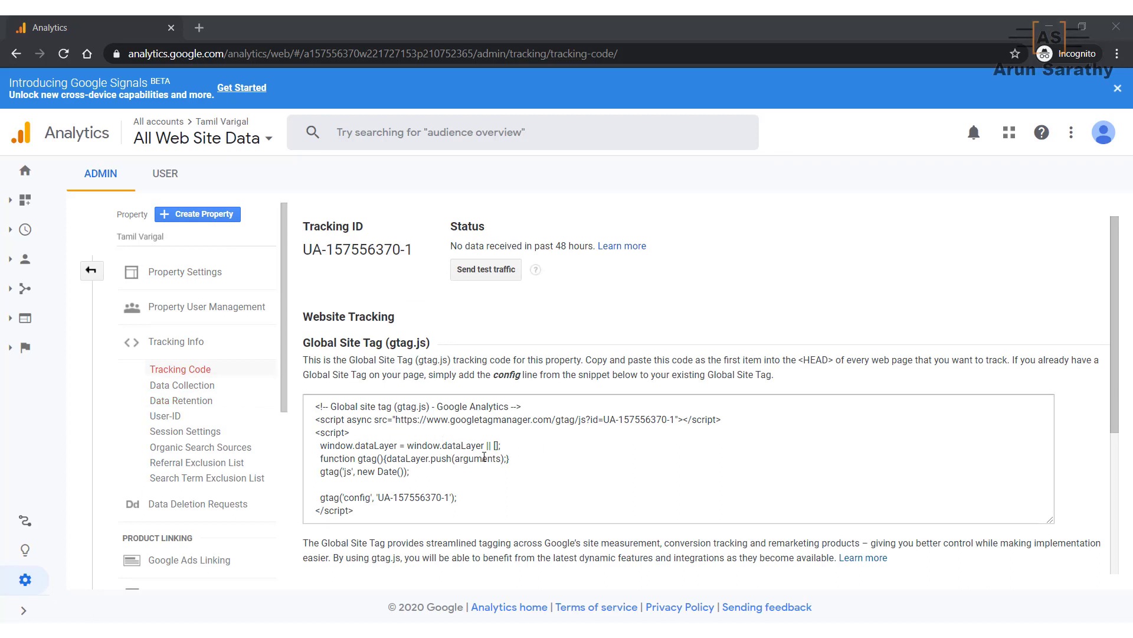
Step: Copy the whole Global Site Tag (gtag.js) tracking code snippet
click(484, 445)
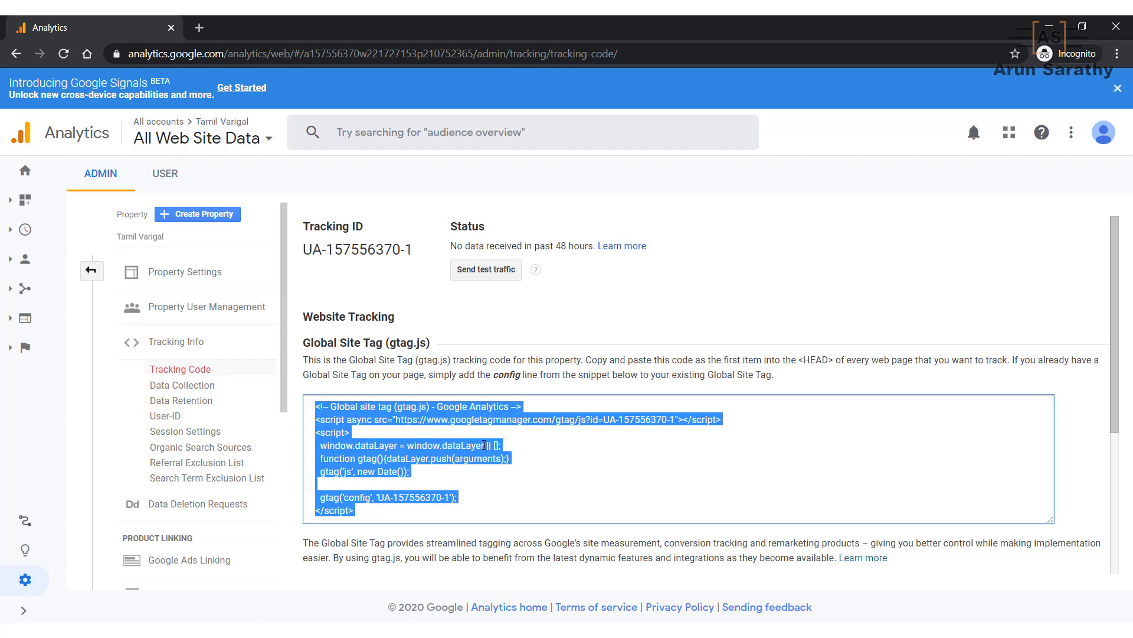
click(562, 468)
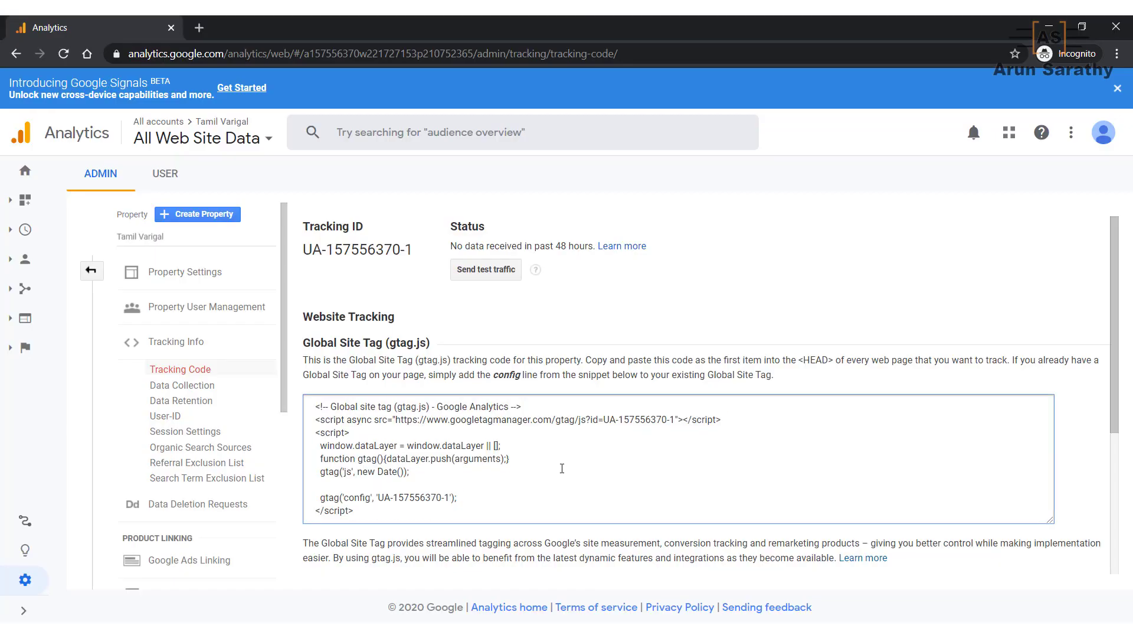
click(431, 427)
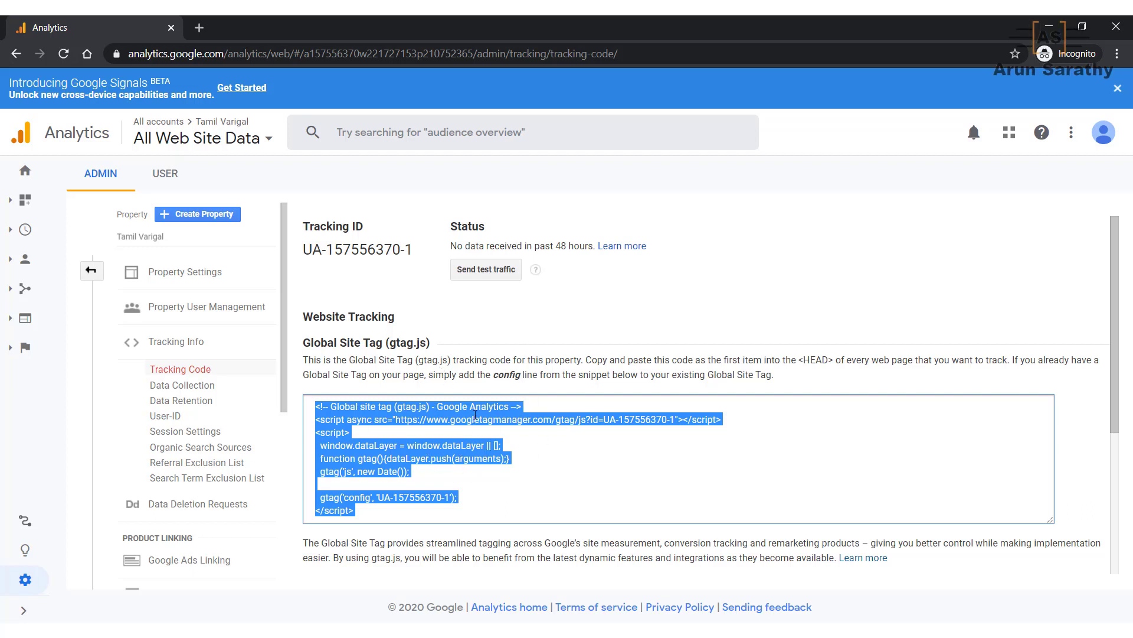
right_click(475, 414)
click(508, 420)
click(502, 369)
Step: Switch to the Chrome window with the New Tamil Blog dashboard in Blogger
mouse_move(159, 631)
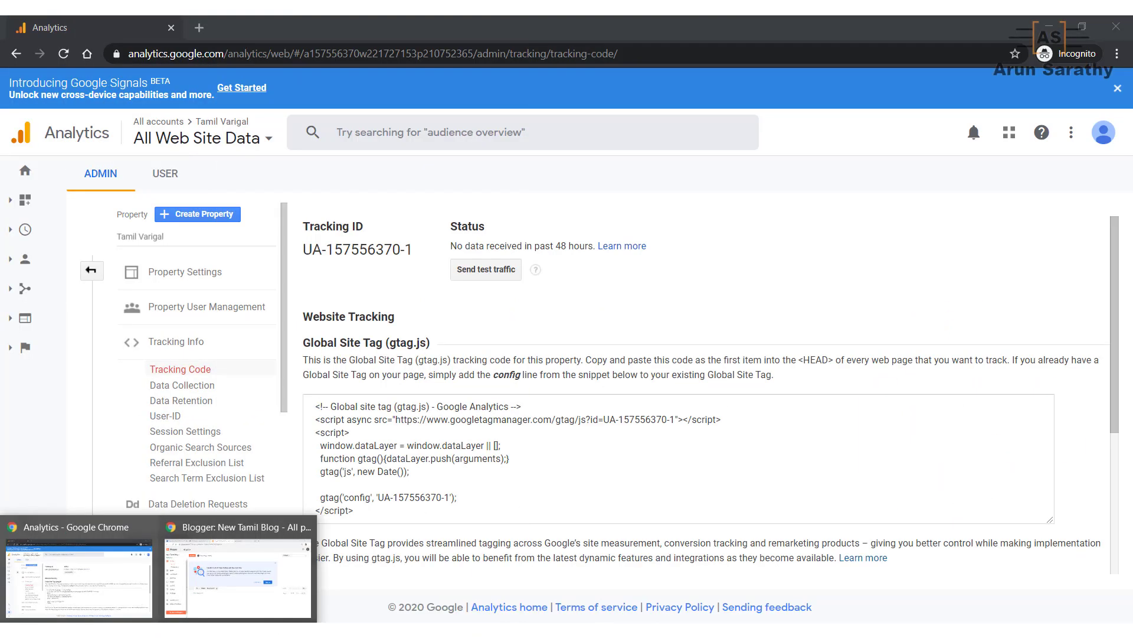
click(91, 590)
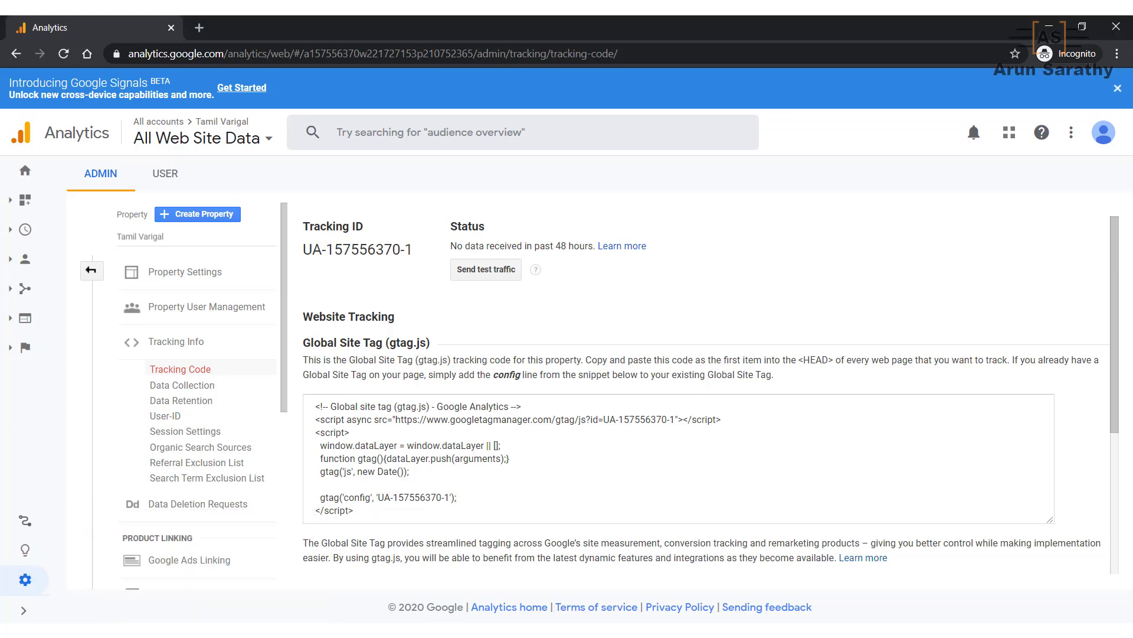
click(236, 567)
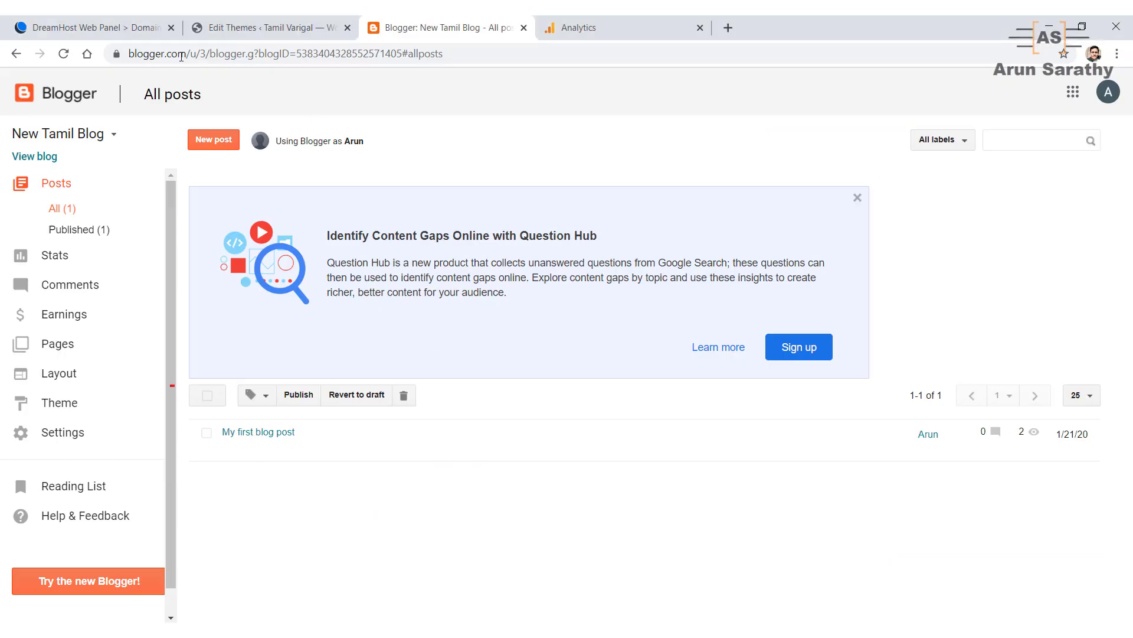
Step: Switch to the WordPress theme editor for Tamil Varigal and open the Twenty Twenty theme's Theme Header file (header.php)
click(88, 27)
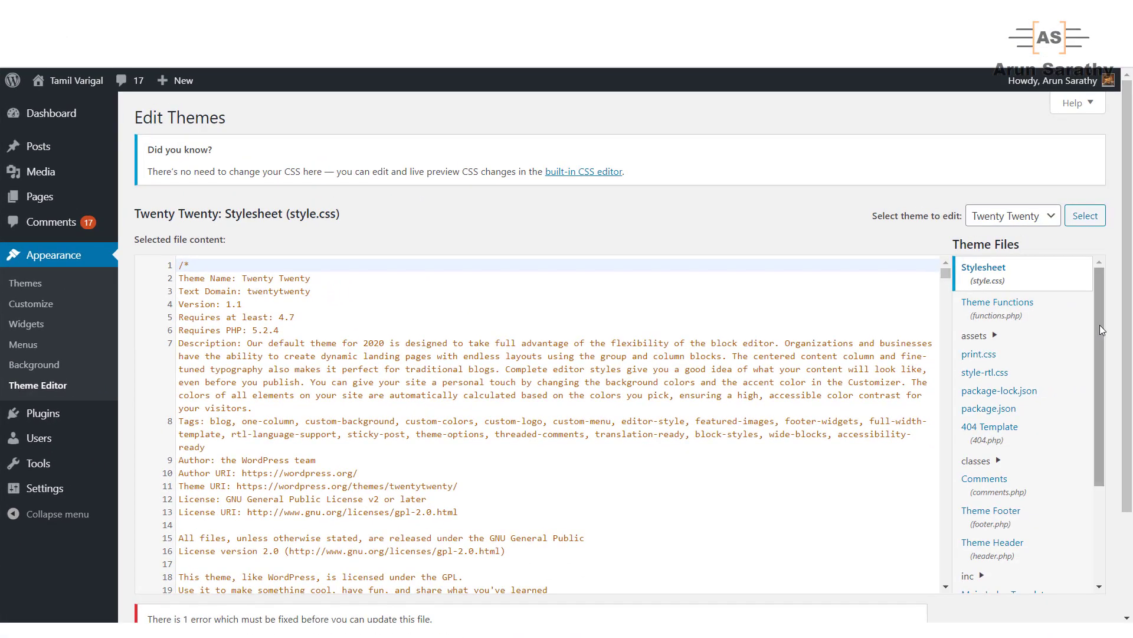
drag(1100, 325, 1092, 389)
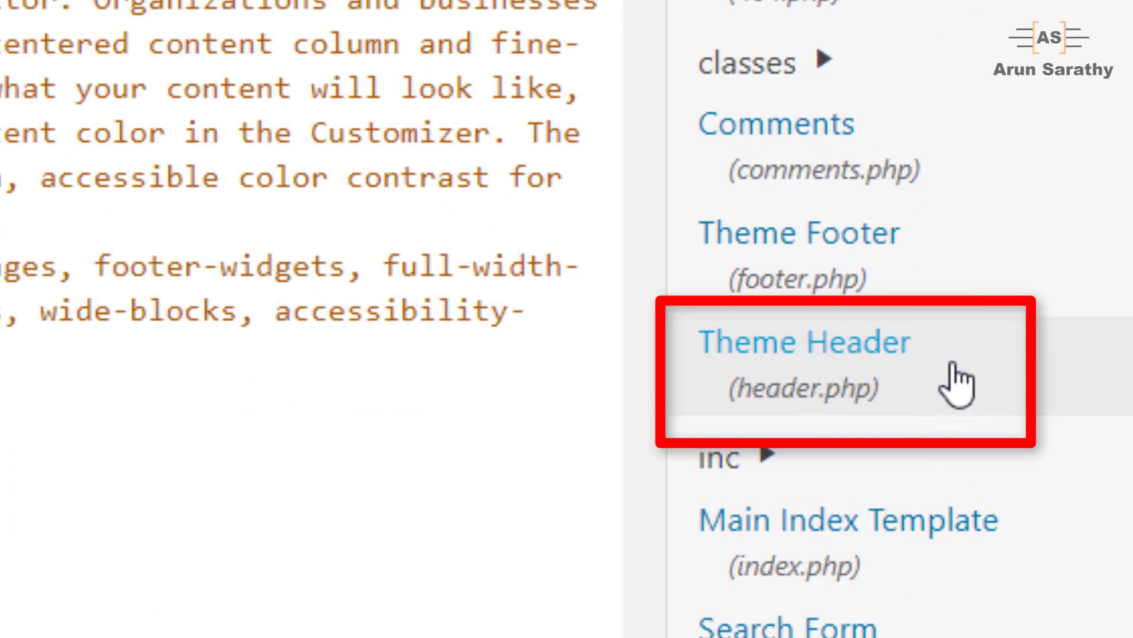
click(904, 364)
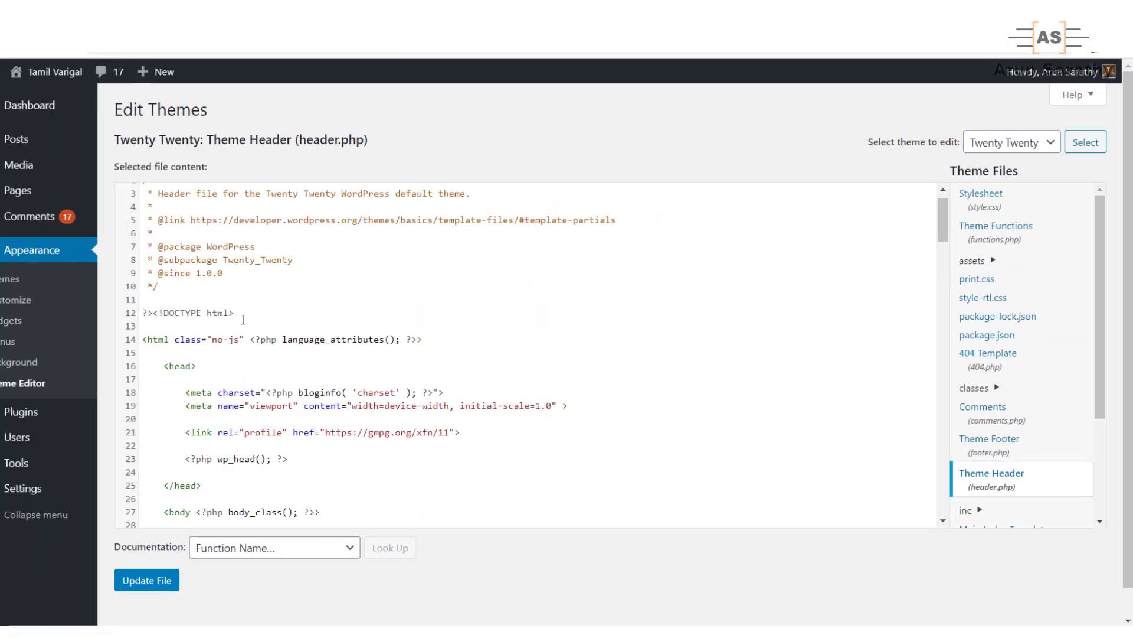
Step: Add blank lines above the closing </head> tag in header.php, paste the Global Site Tag code there and update the file
scroll(219, 405, down, 3)
drag(228, 364, 178, 362)
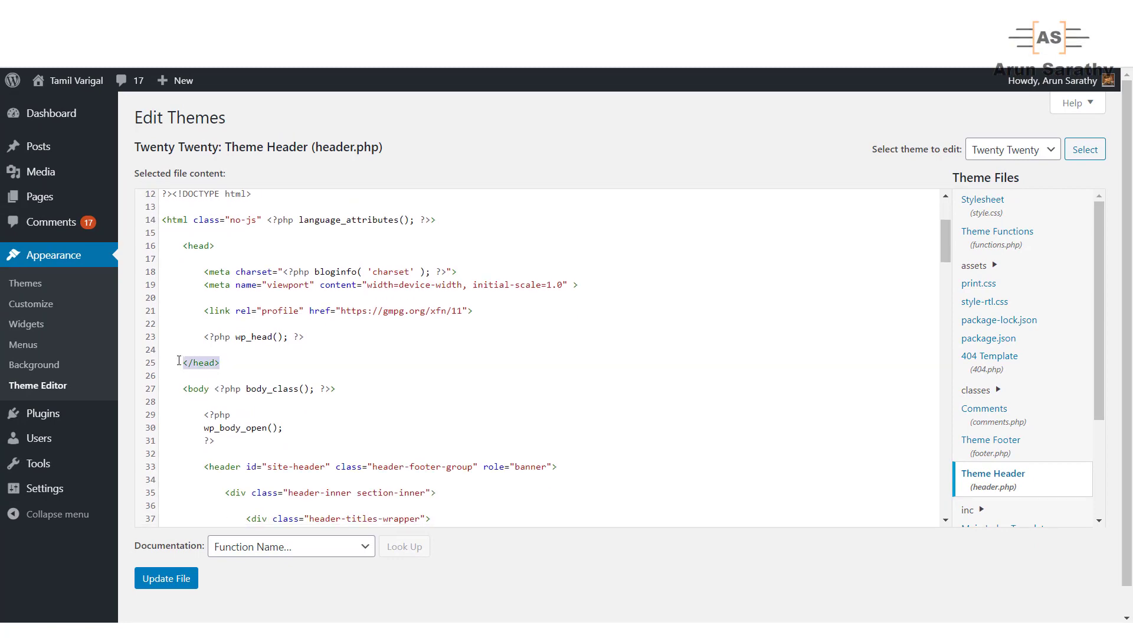
click(230, 350)
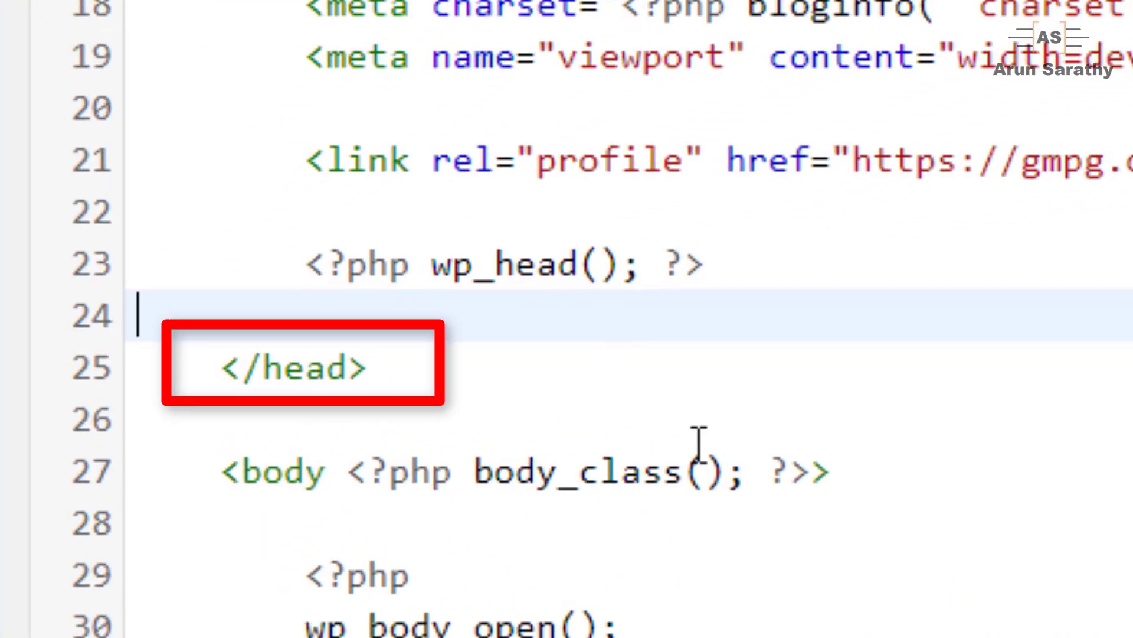
key(Return)
key(Return)
key(Return)
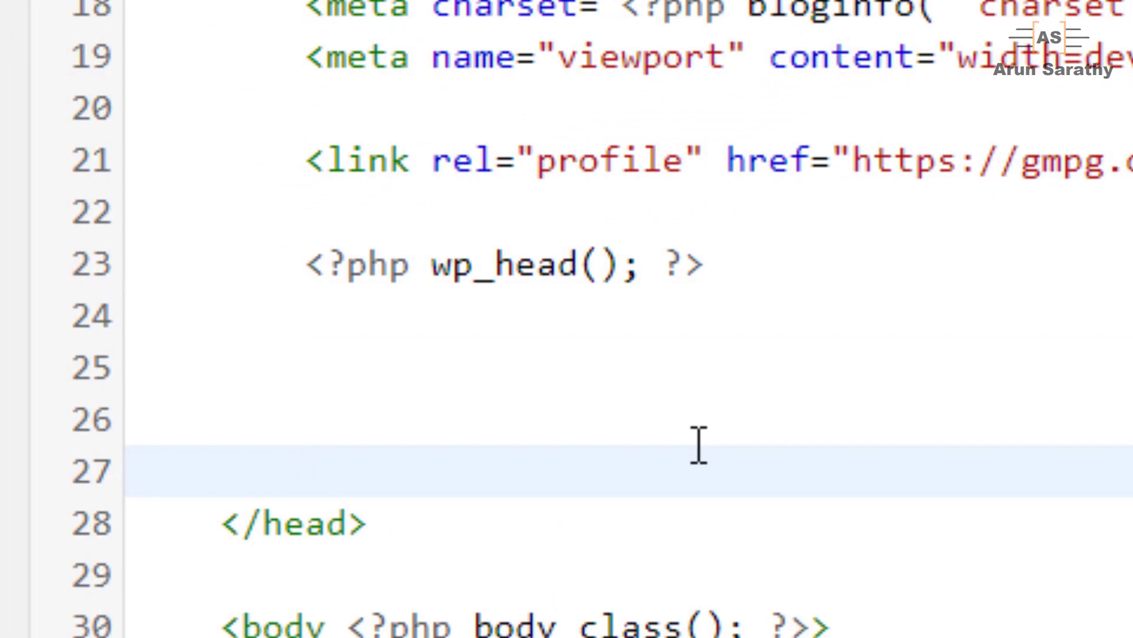
key(Up)
key(Up)
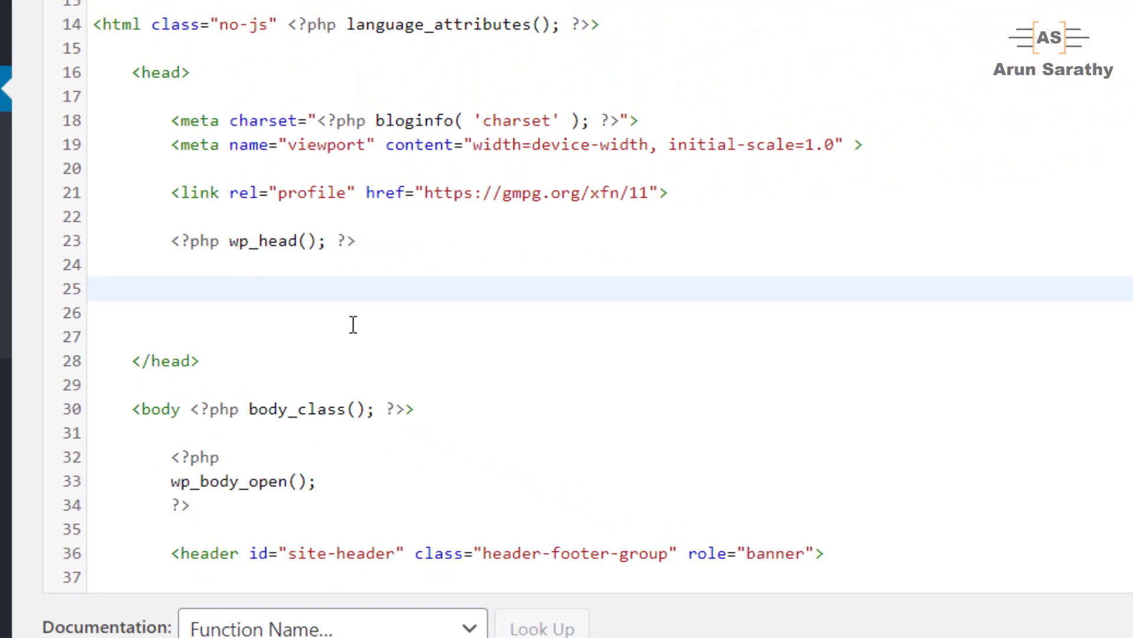
key(ctrl+v)
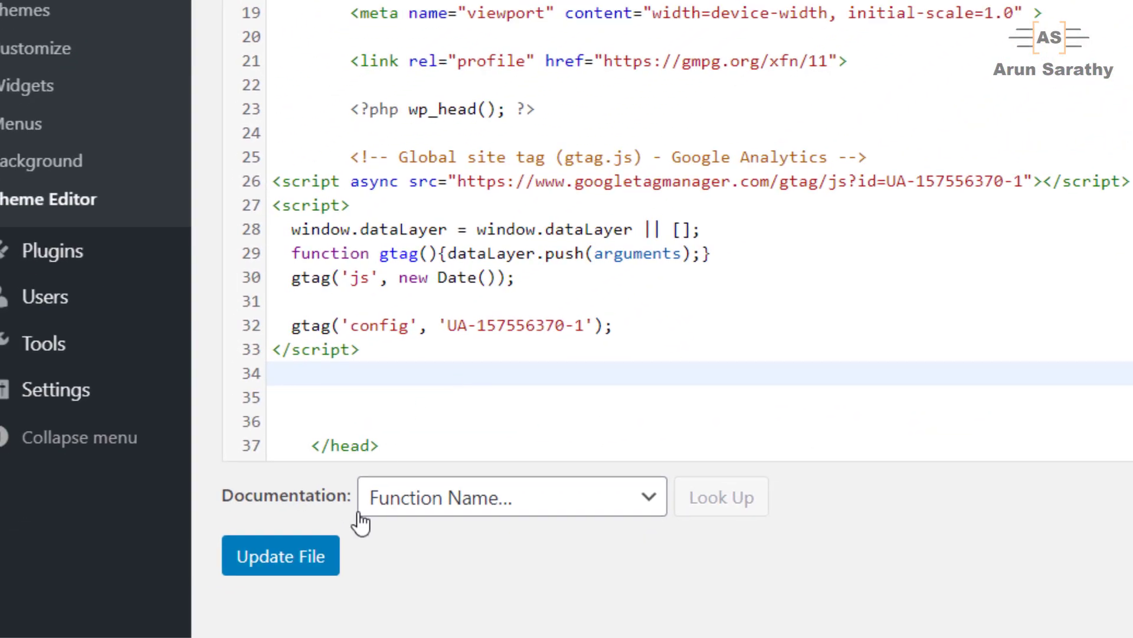
click(291, 568)
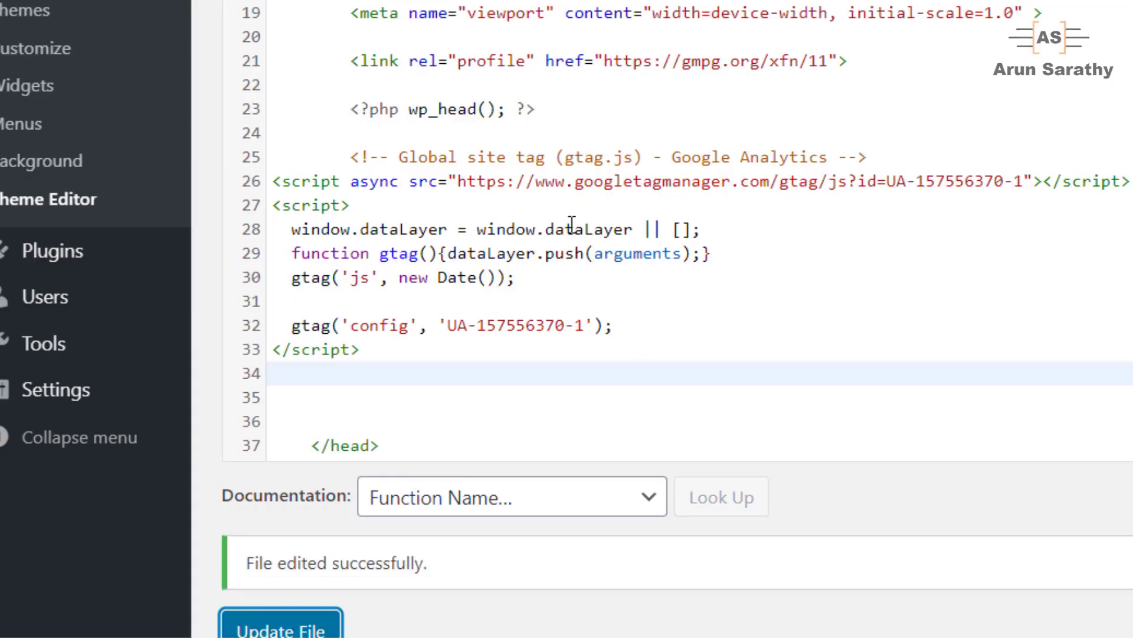
Step: Select and copy the entire contents of the header.php file
click(514, 11)
key(ctrl+a)
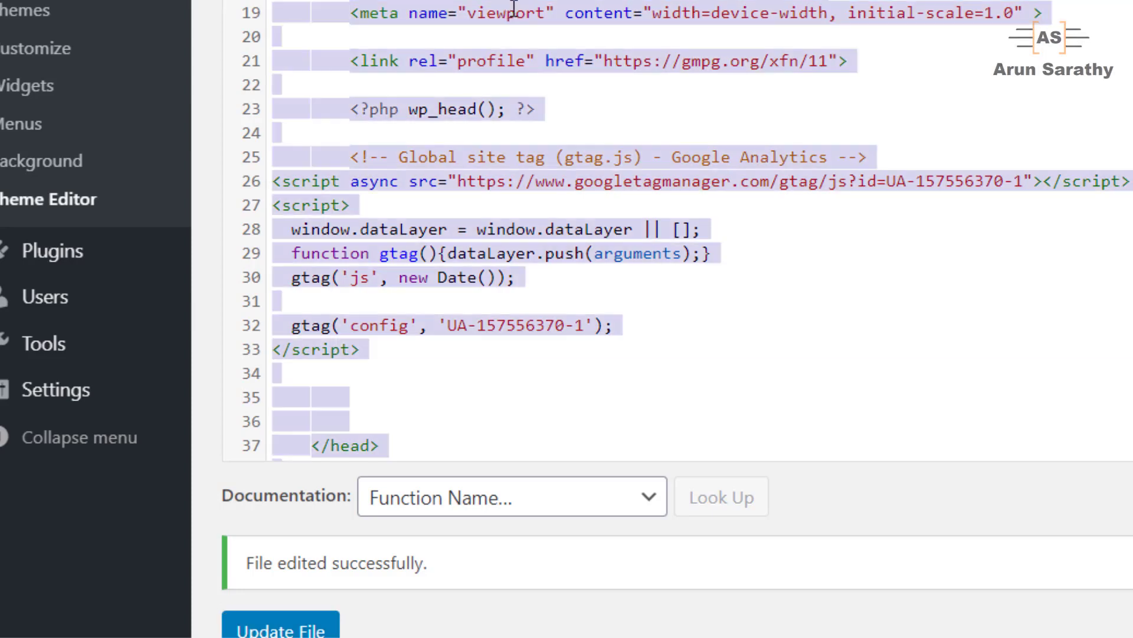
right_click(494, 3)
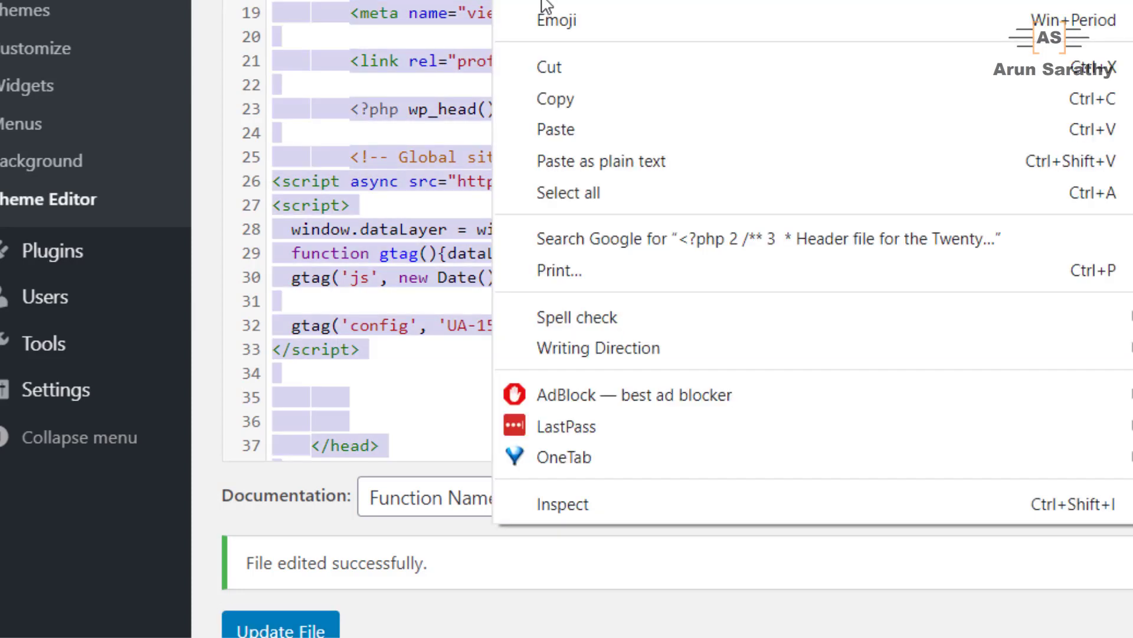
click(552, 93)
click(834, 32)
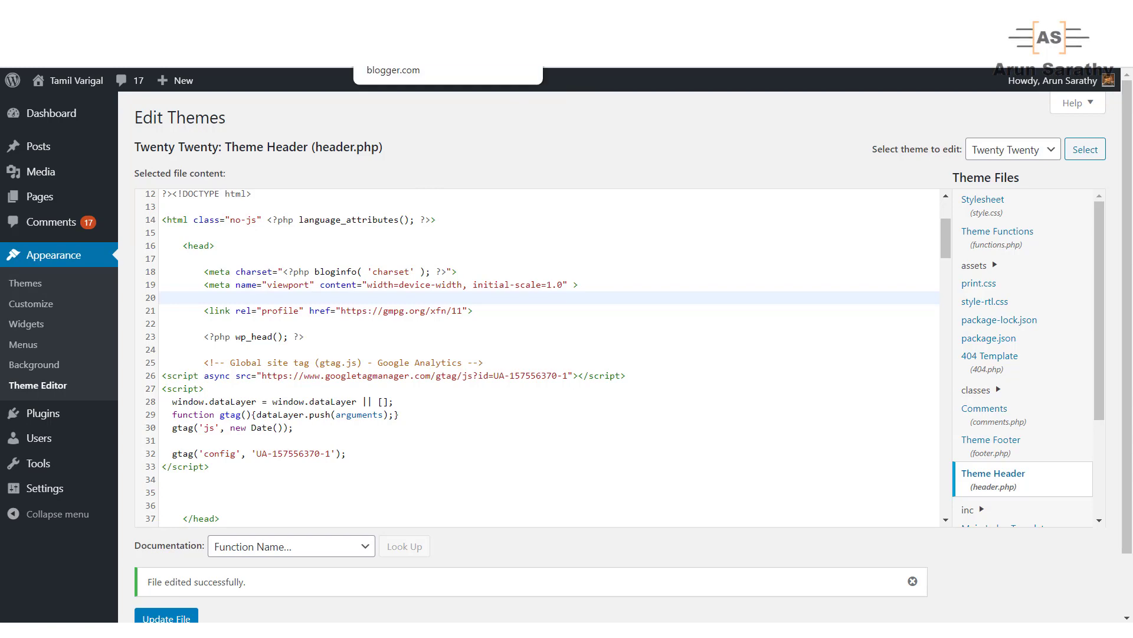
Step: Switch to the Google Analytics window and expand the navigation to show the report names
click(596, 56)
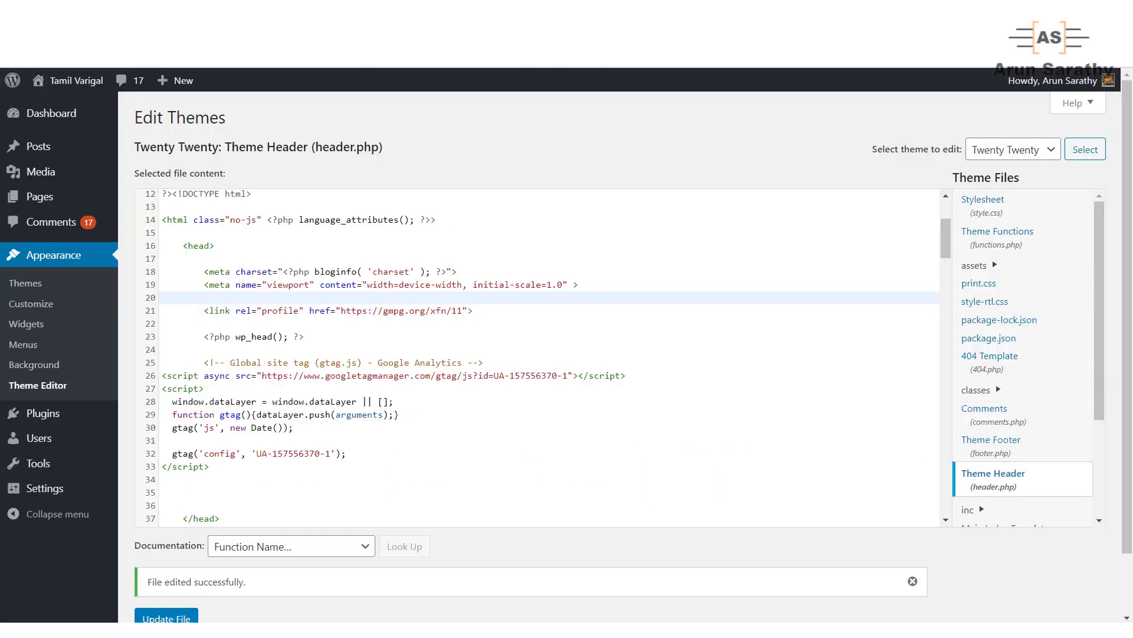
key(alt+Tab)
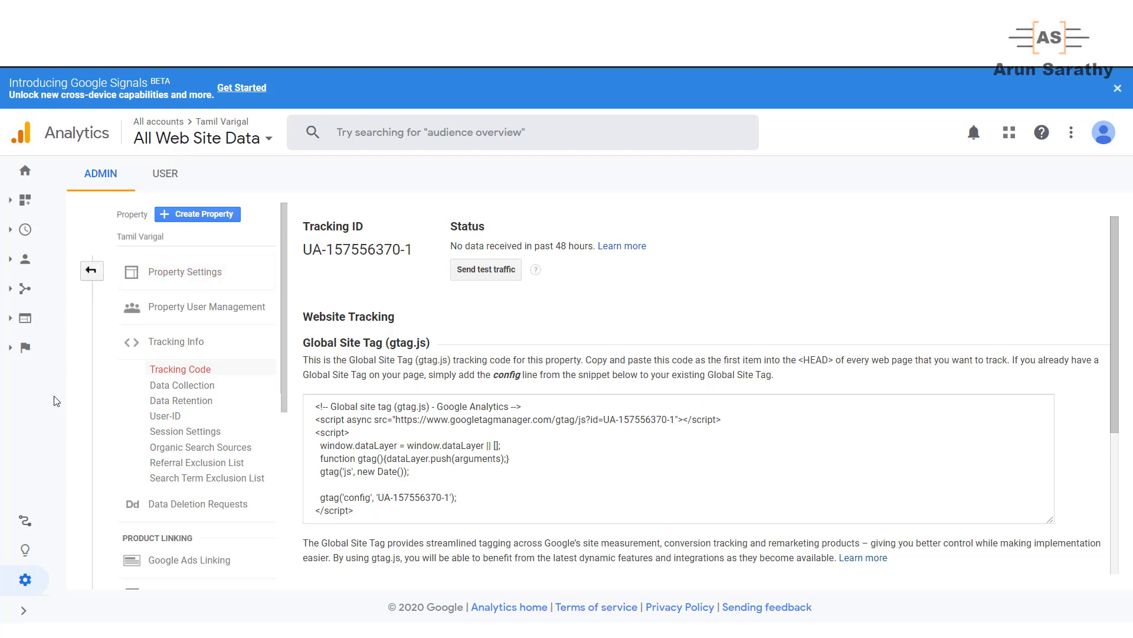
click(24, 613)
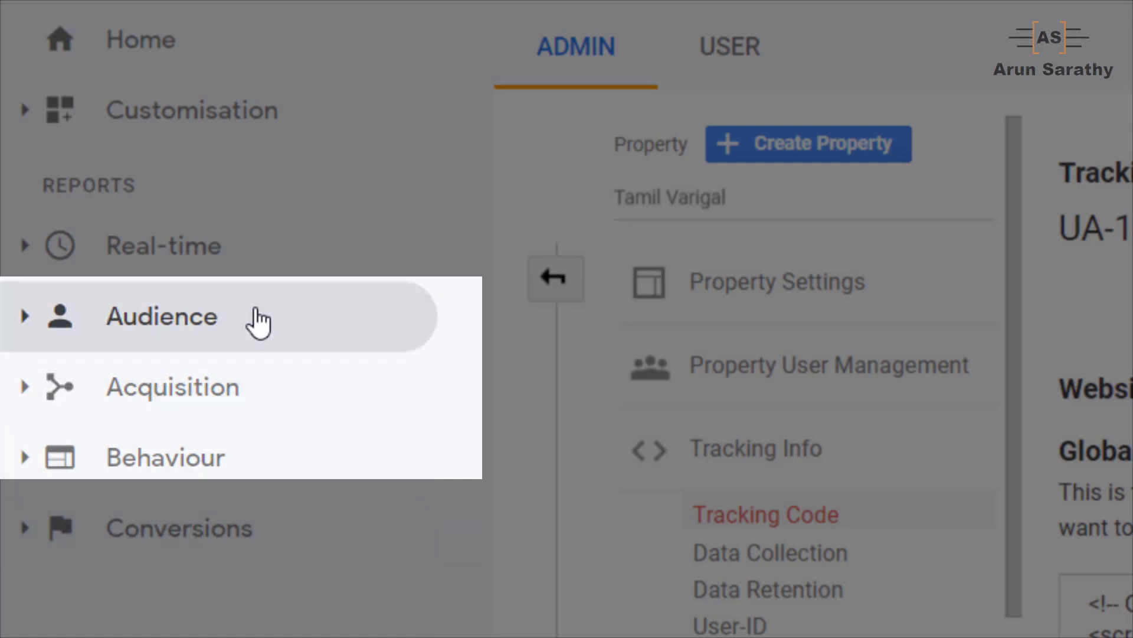
Step: Open the Audience Overview report and examine its user metrics and its demographics, system and mobile sections
click(243, 324)
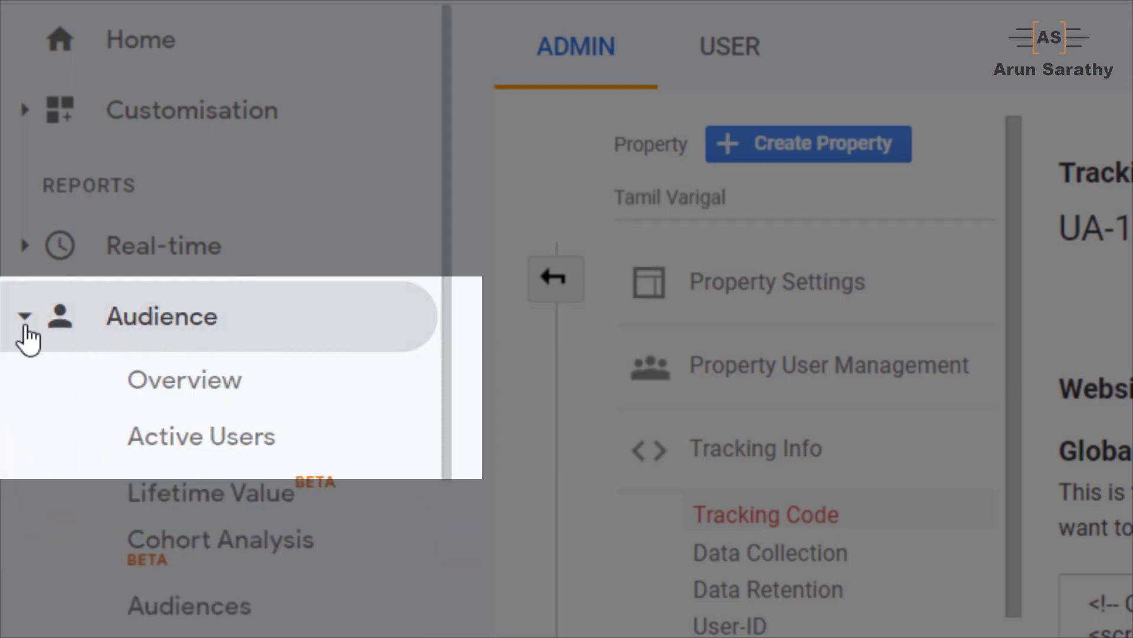
click(25, 339)
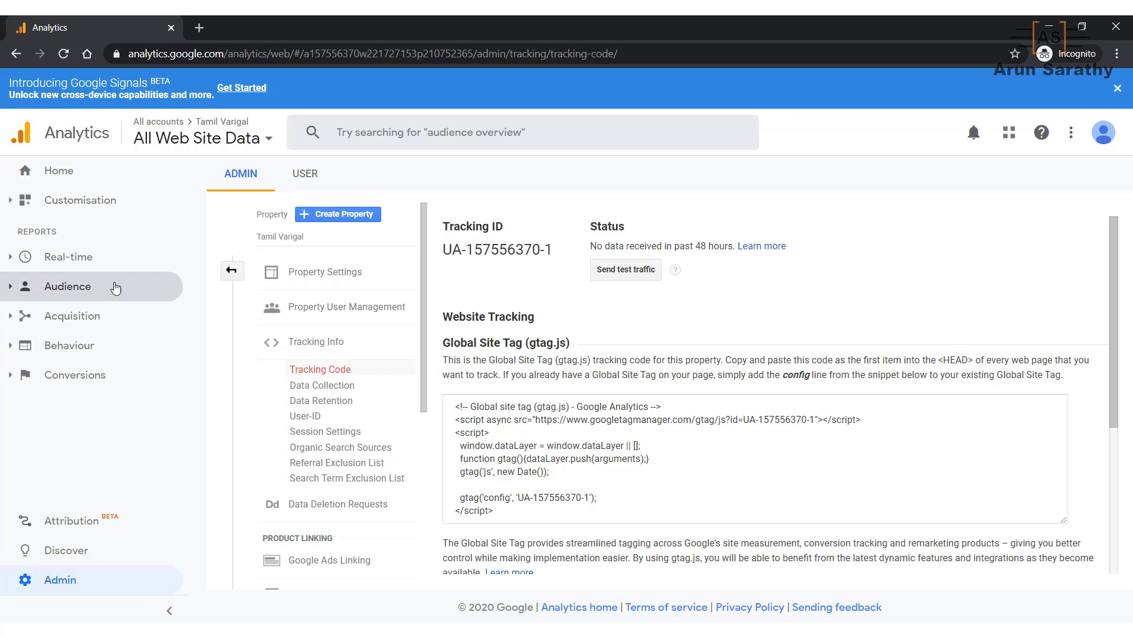
click(115, 287)
click(118, 312)
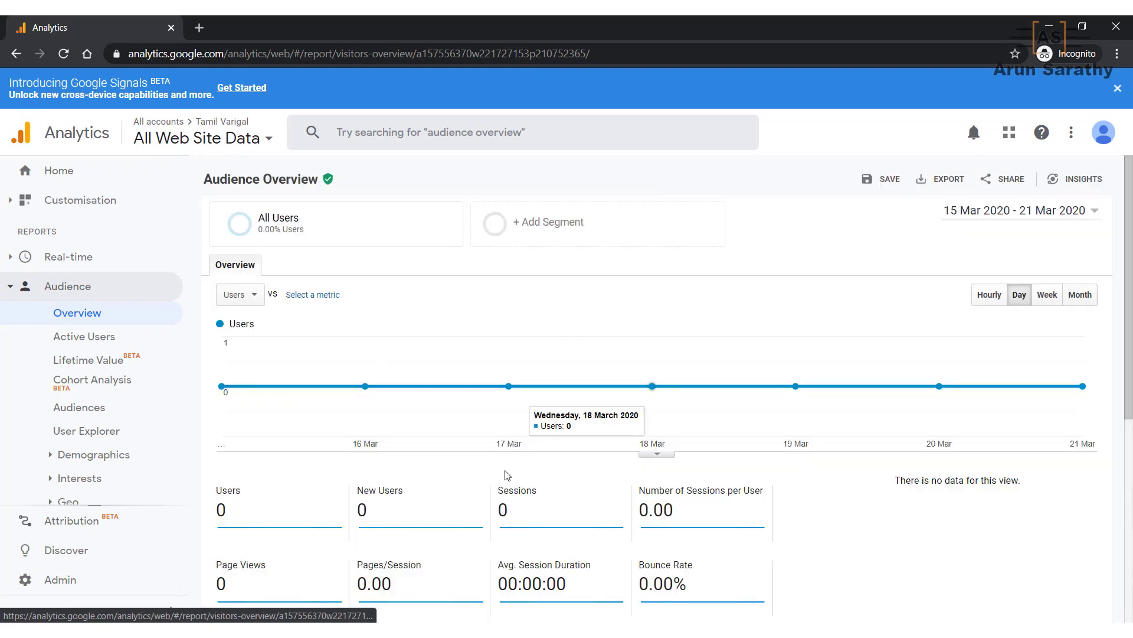
scroll(349, 256, down, 3)
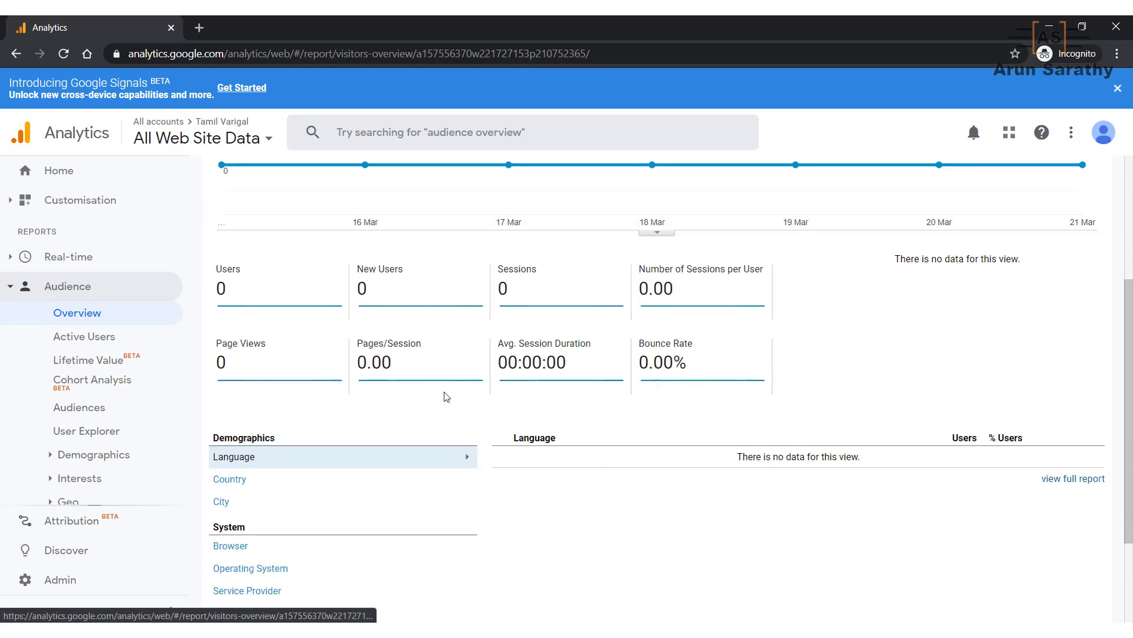
scroll(447, 397, down, 2)
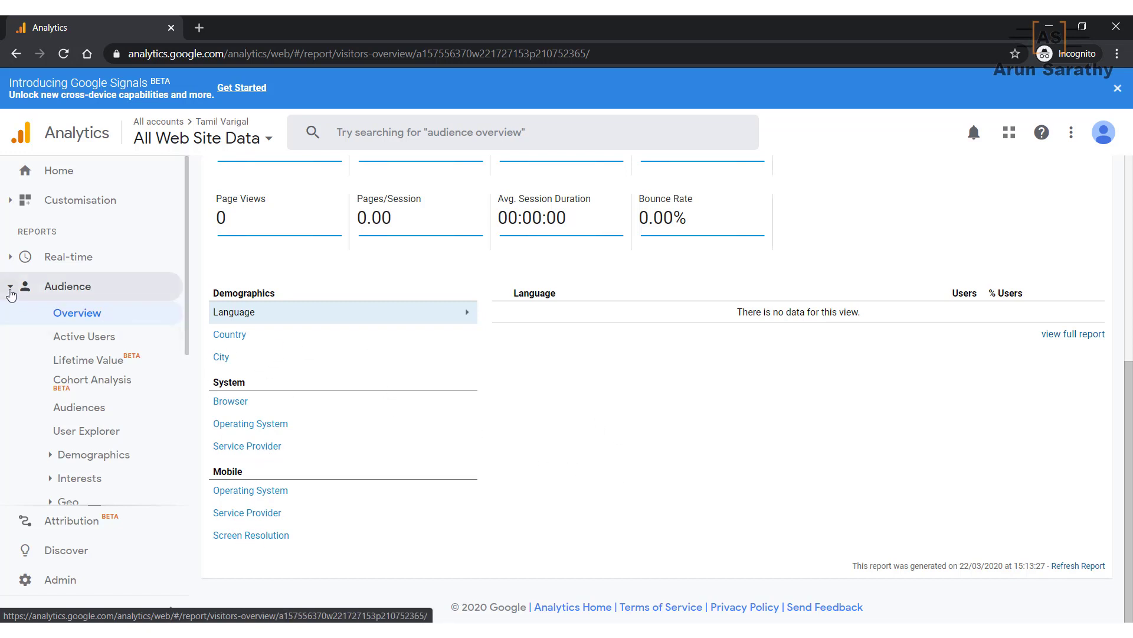
click(11, 289)
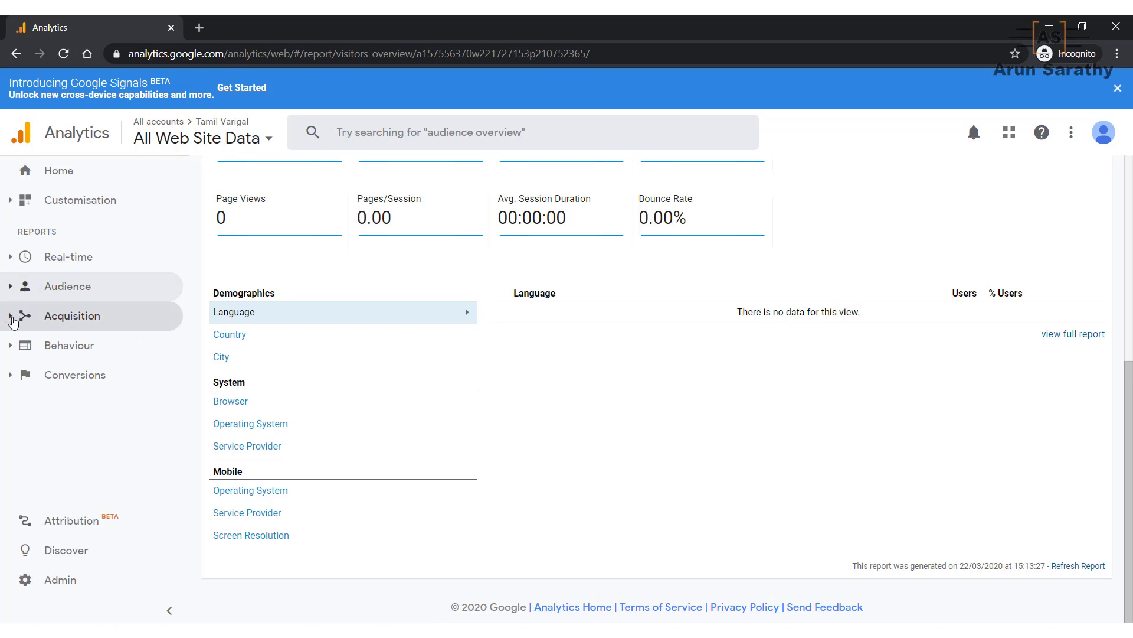
Step: Open the Acquisition Overview report and examine its top channels, users and conversions
click(12, 321)
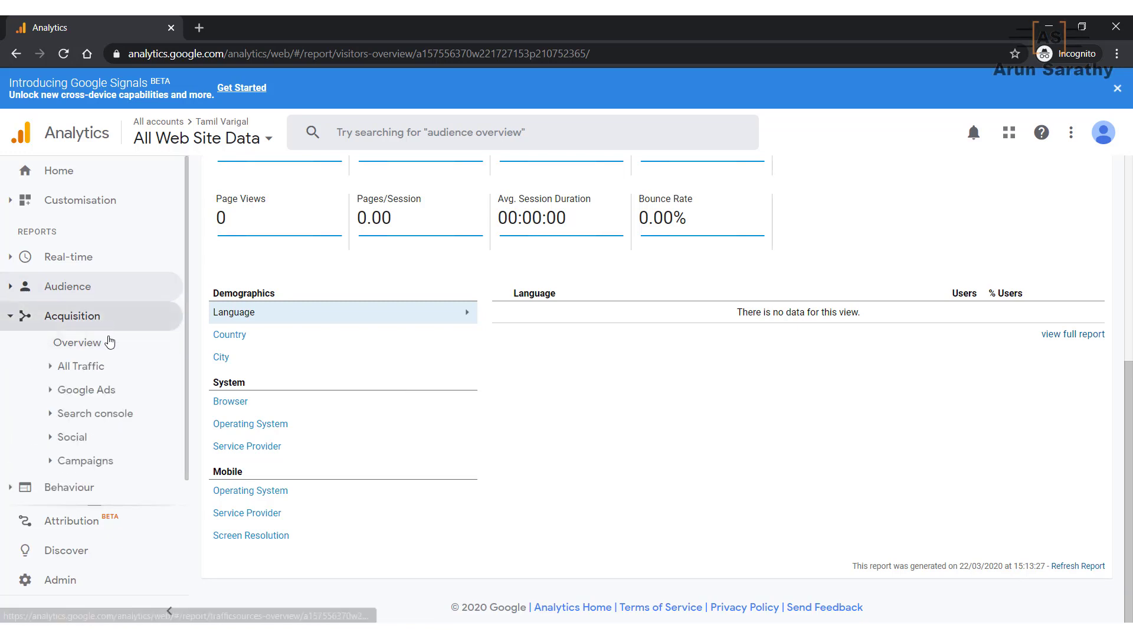
click(78, 341)
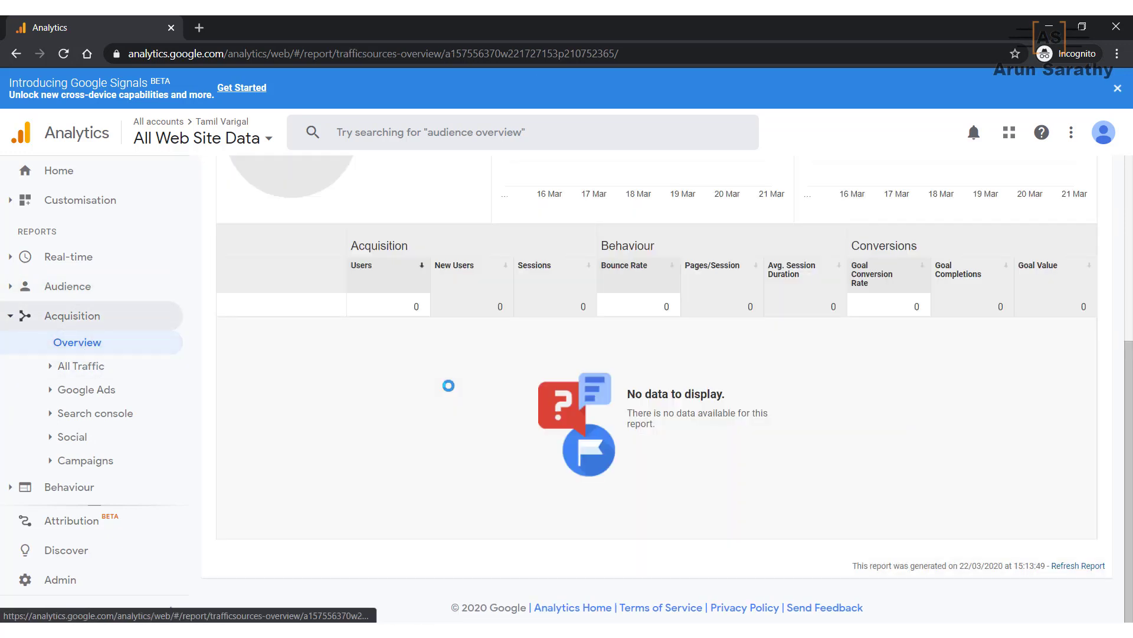
scroll(449, 385, up, 5)
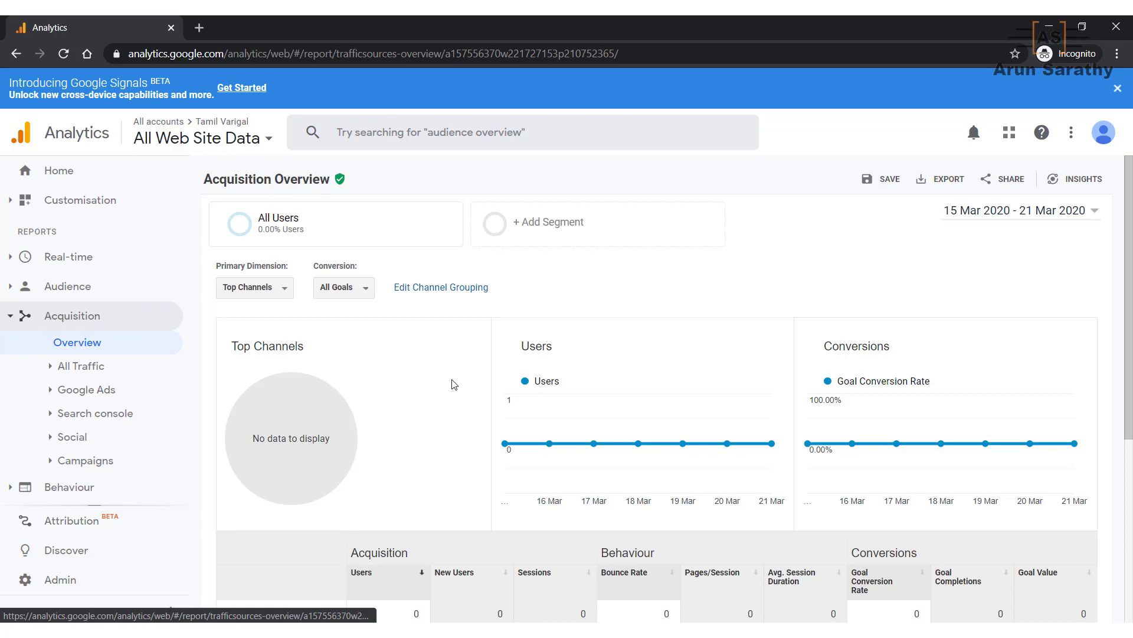
scroll(454, 384, down, 2)
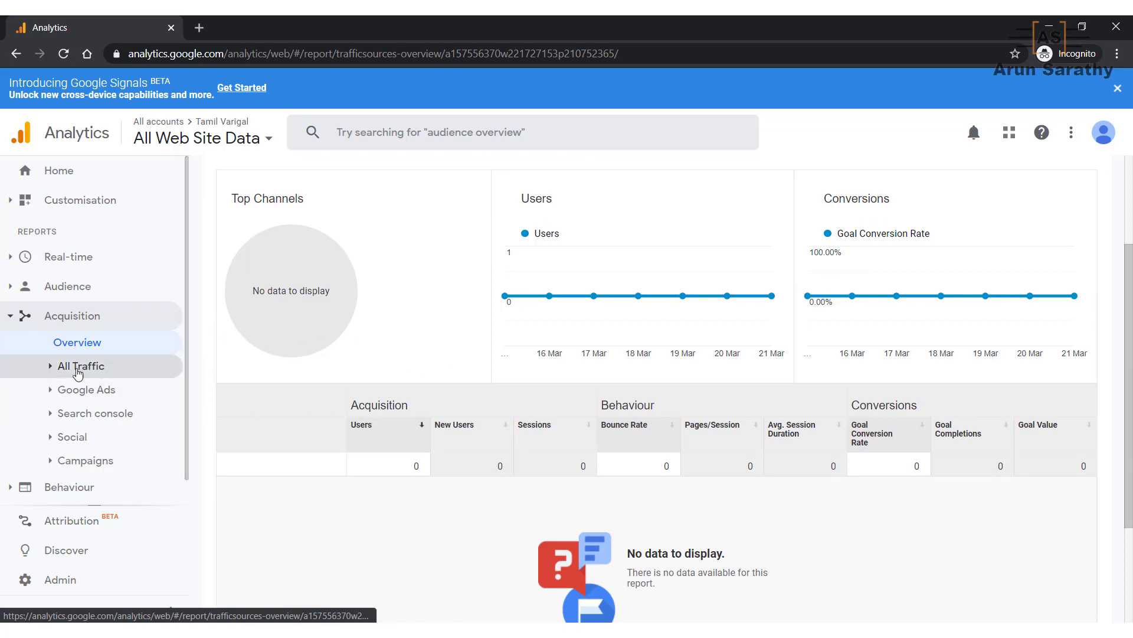
Step: Examine the Channels report for all acquisition traffic, then collapse the Acquisition reports
click(78, 366)
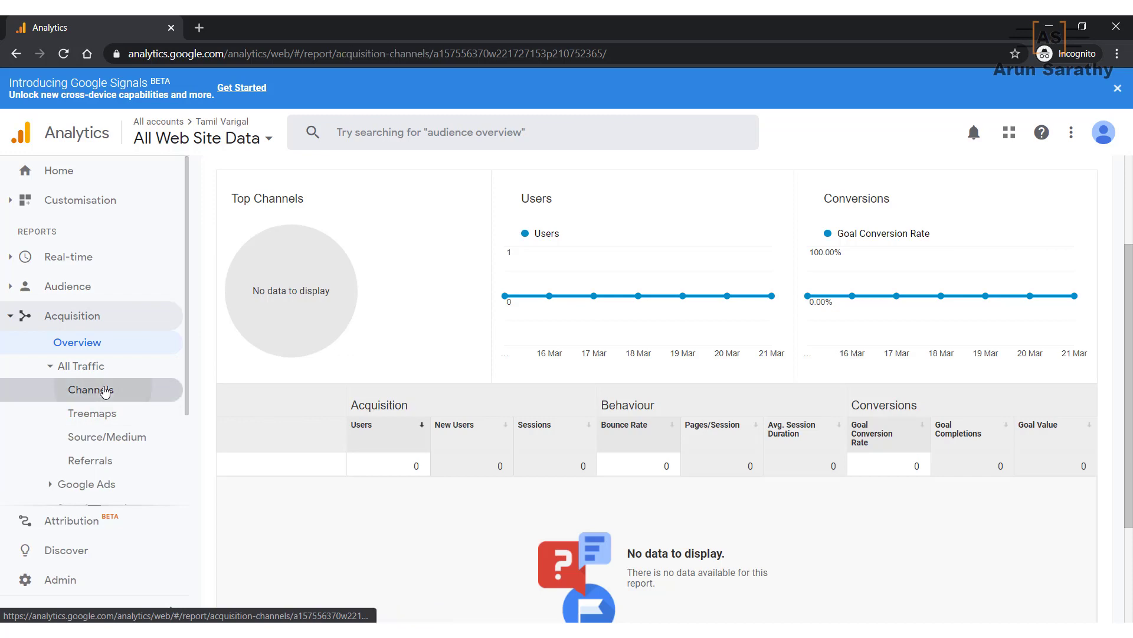
click(105, 392)
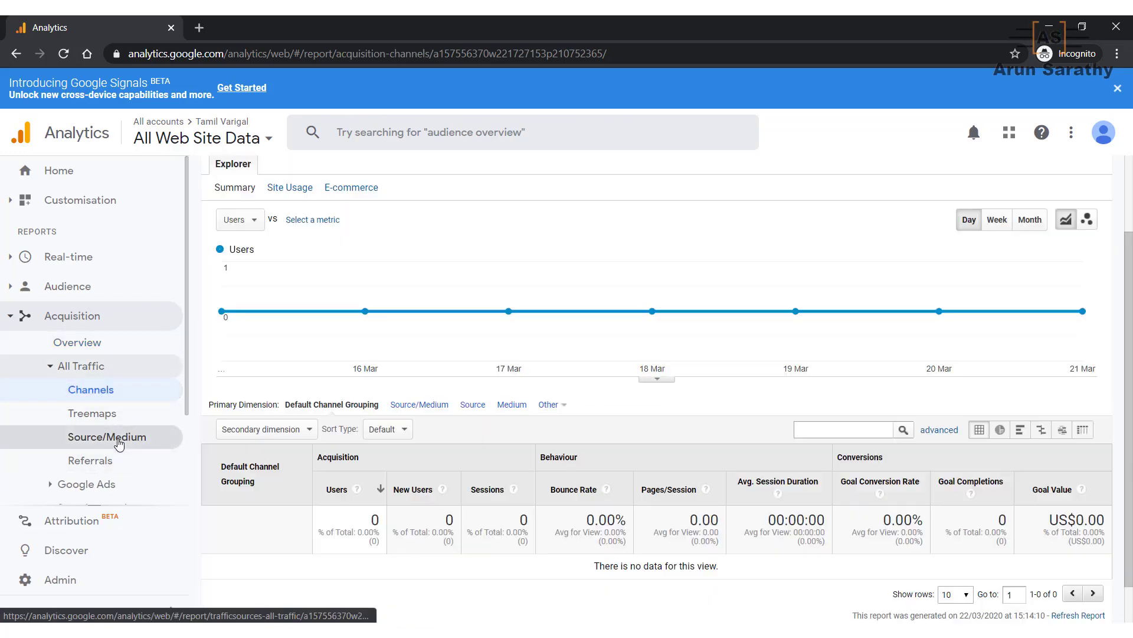
scroll(328, 433, down, 1)
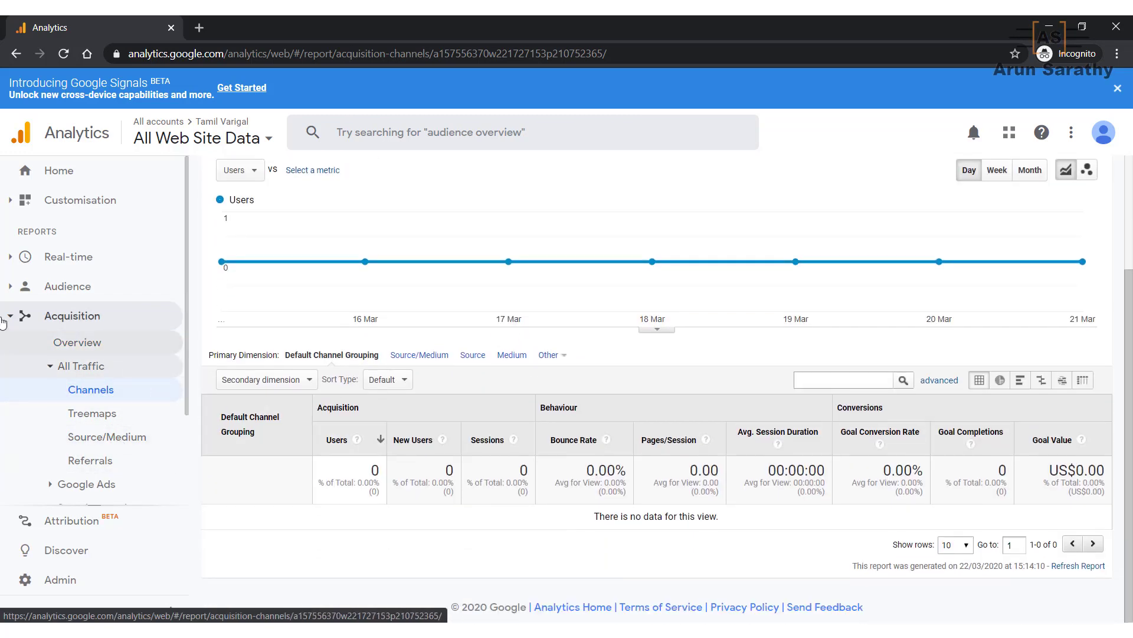
click(83, 322)
Step: Open the Behaviour Overview report and view its page metrics and the Search Term breakdown under Site Search
click(103, 353)
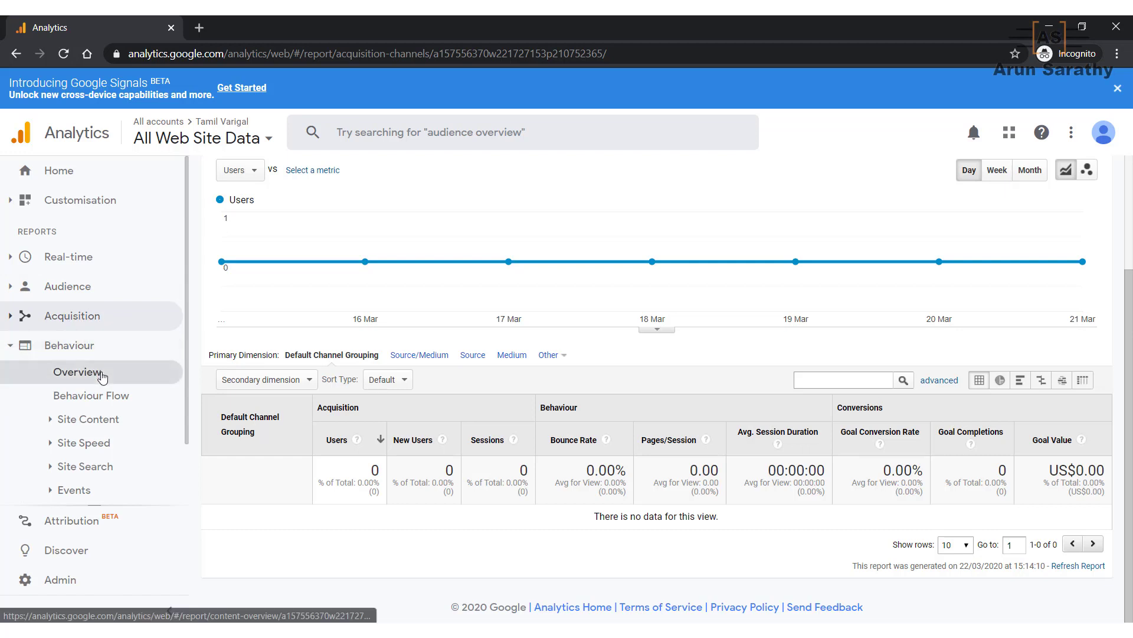
click(117, 374)
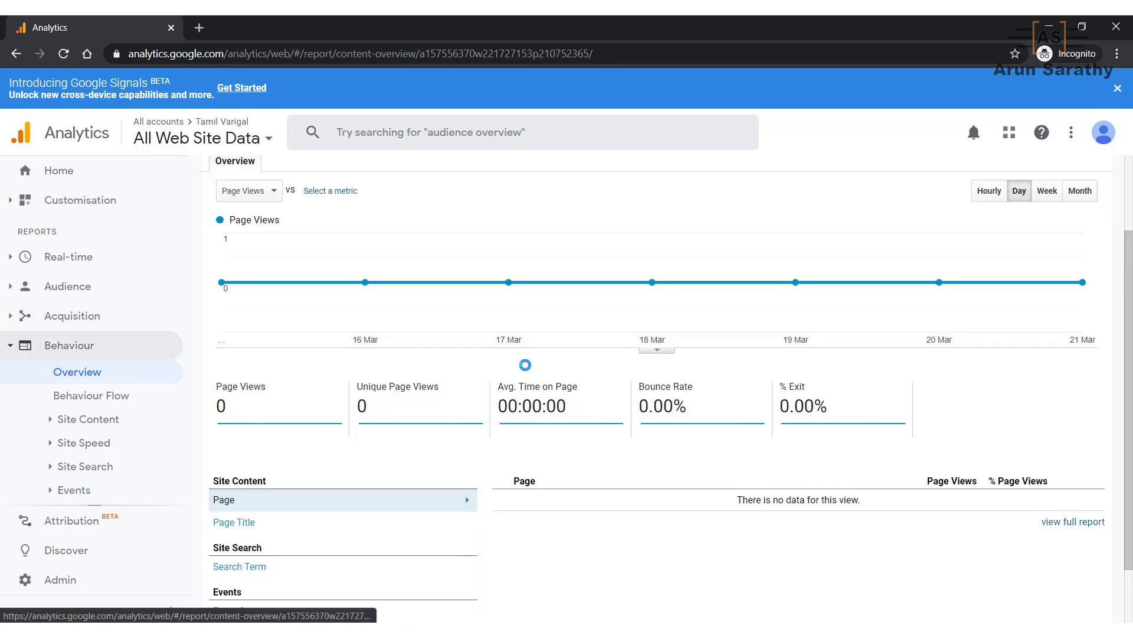
scroll(679, 372, down, 2)
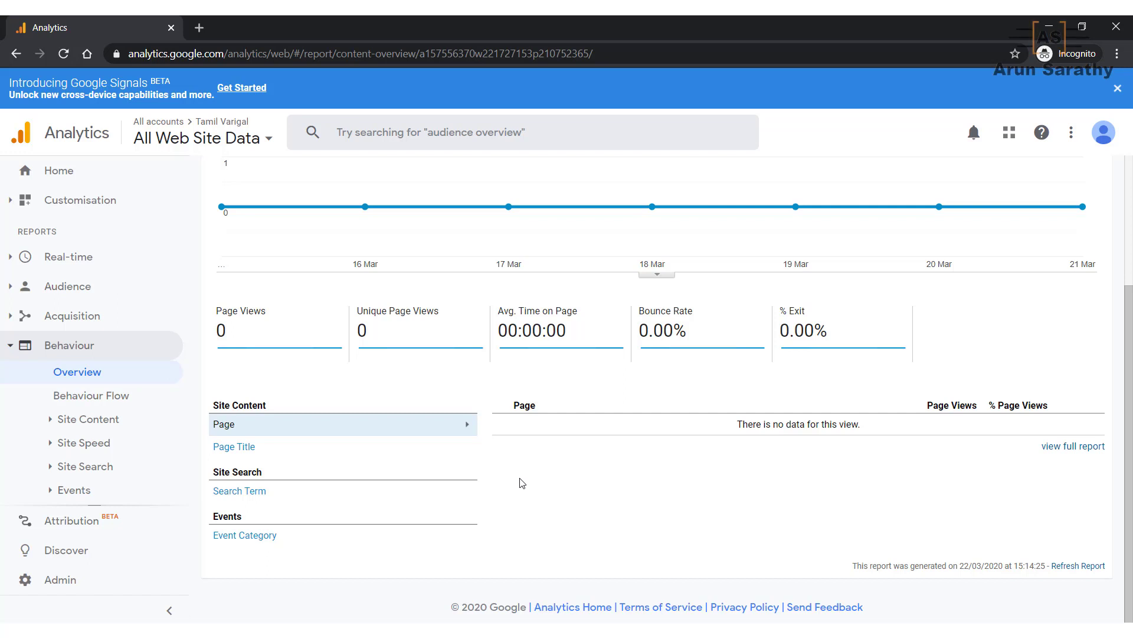
click(248, 496)
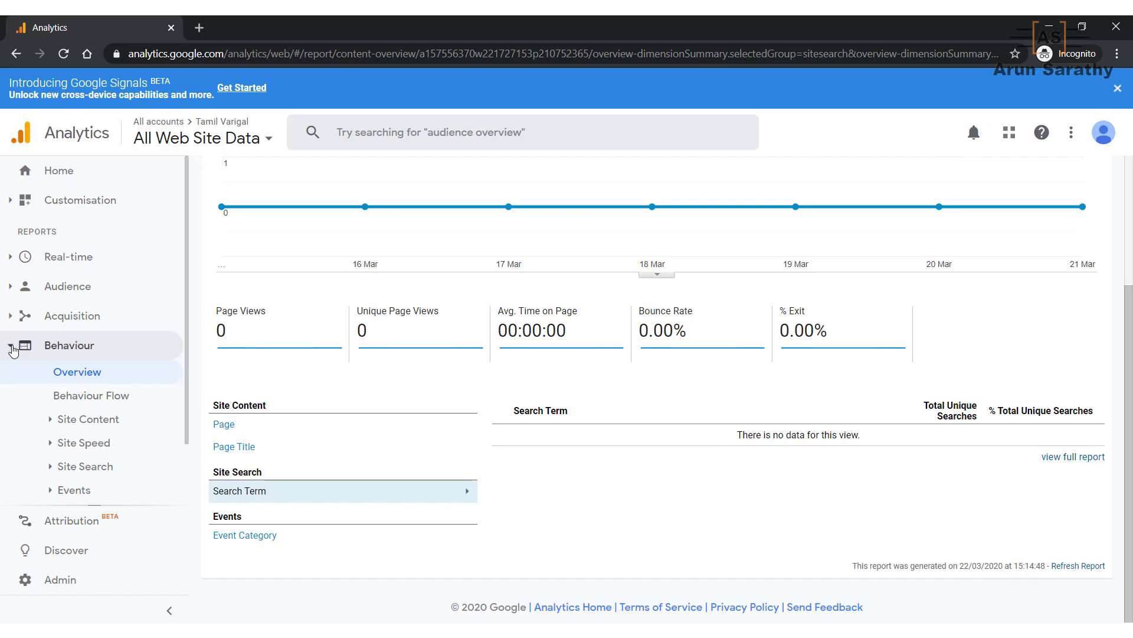
click(10, 346)
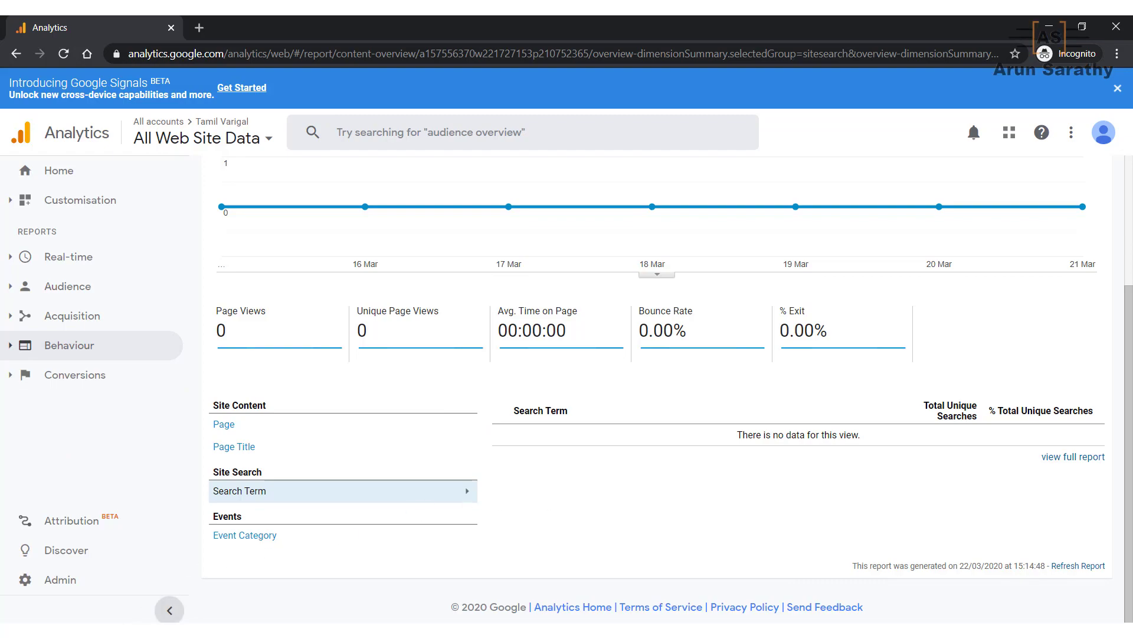
Step: Switch to the WordPress dashboard and open the Genesis Theme Settings at the end of the existing Header Scripts code
mouse_move(201, 629)
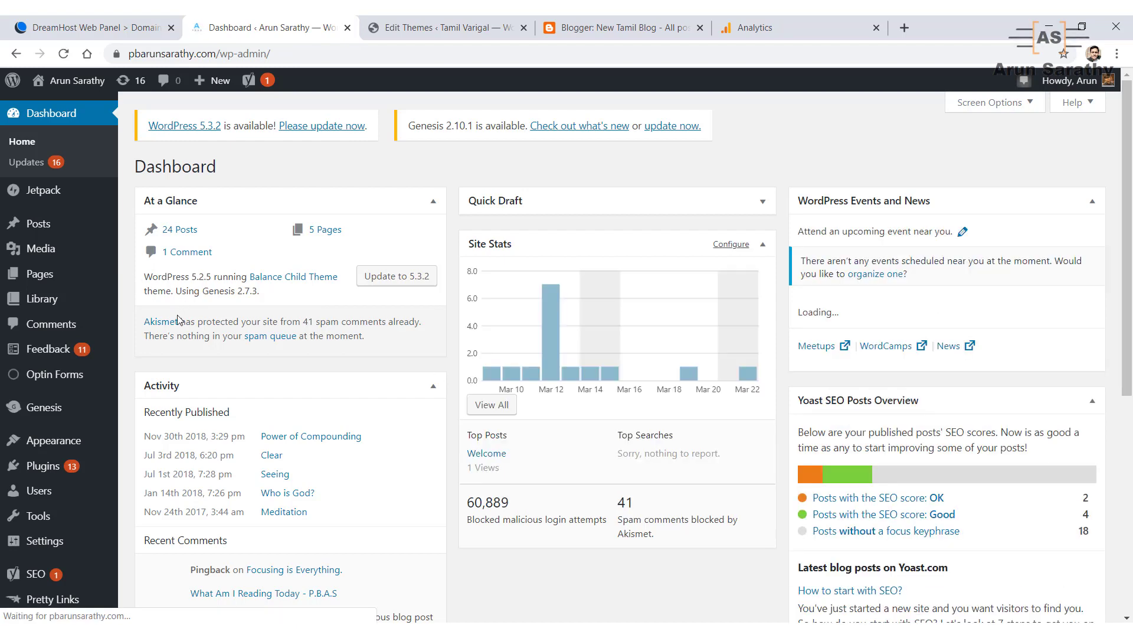
mouse_move(59, 440)
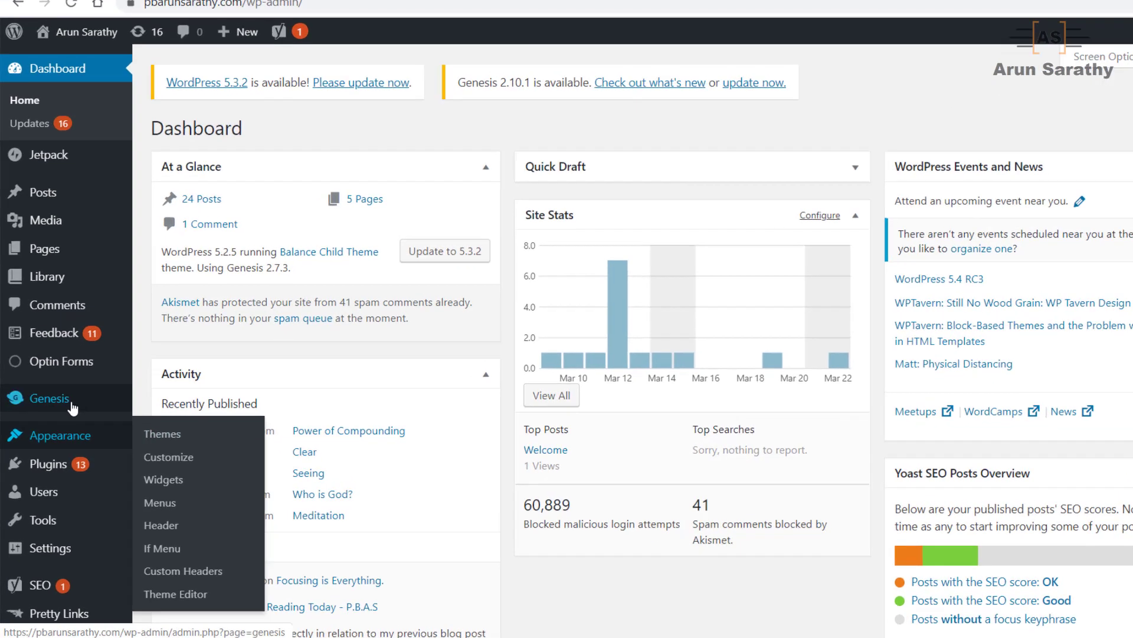
mouse_move(43, 410)
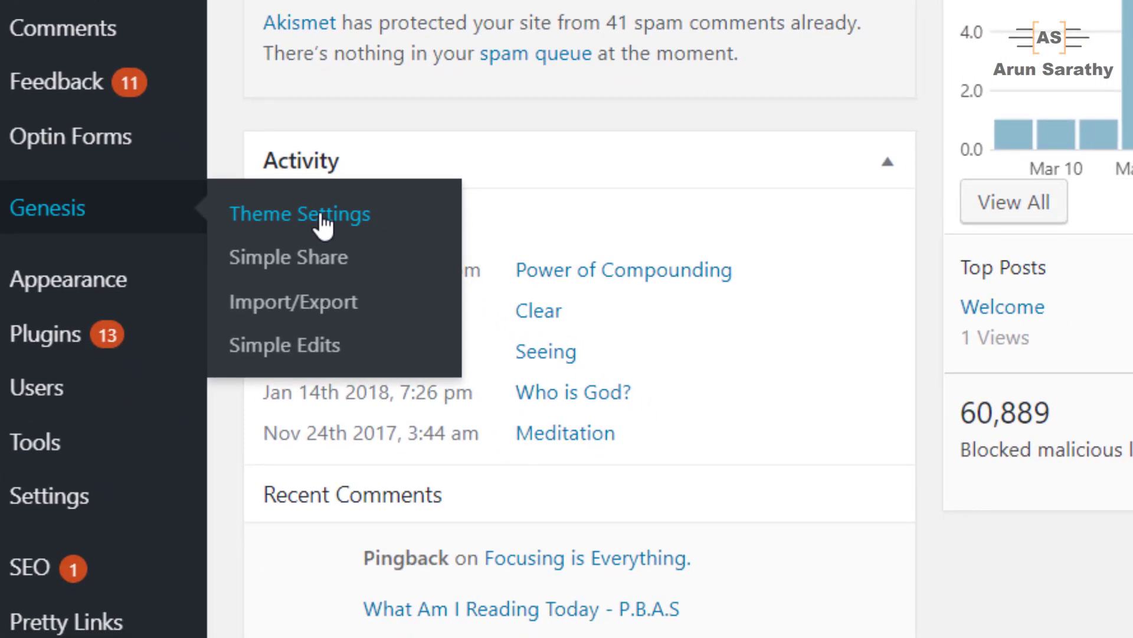
click(322, 223)
scroll(315, 213, down, 8)
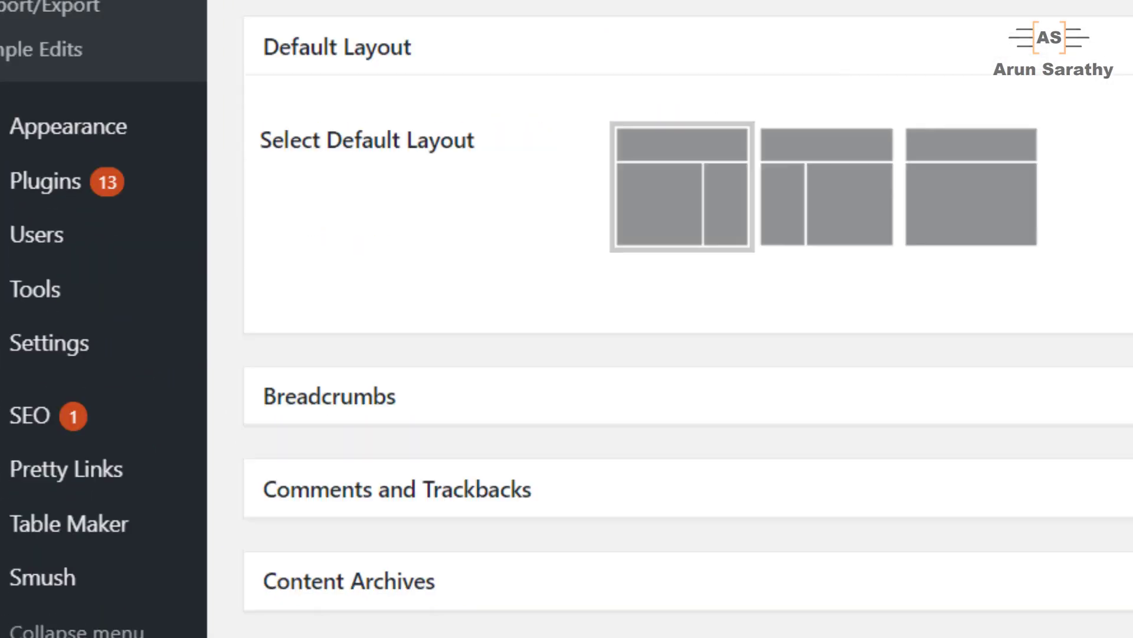
scroll(685, 319, down, 10)
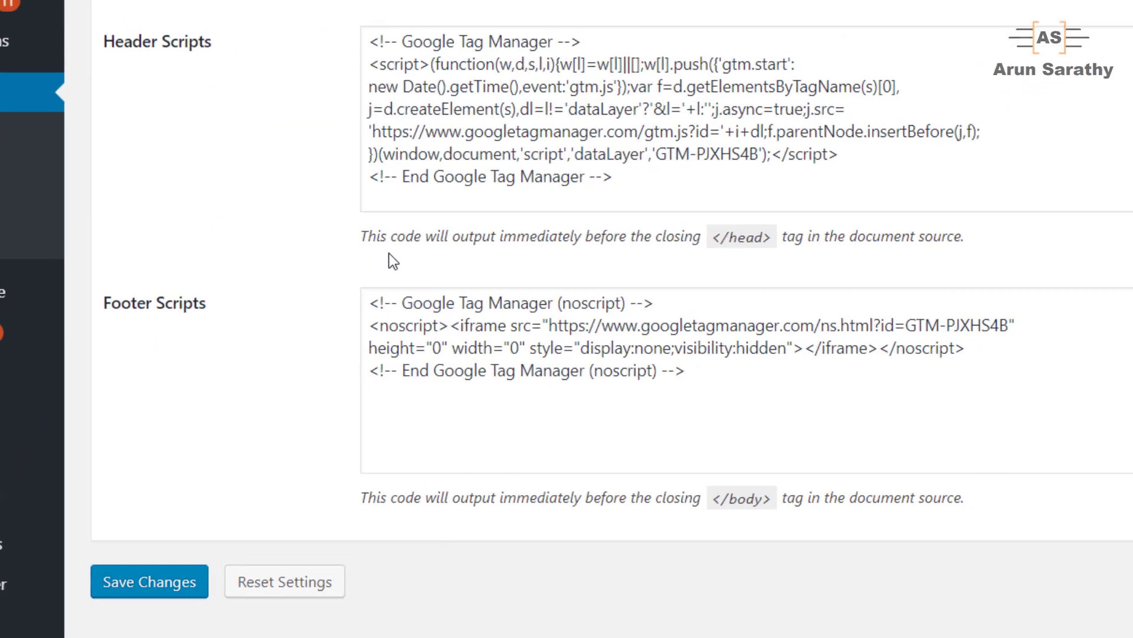
click(628, 178)
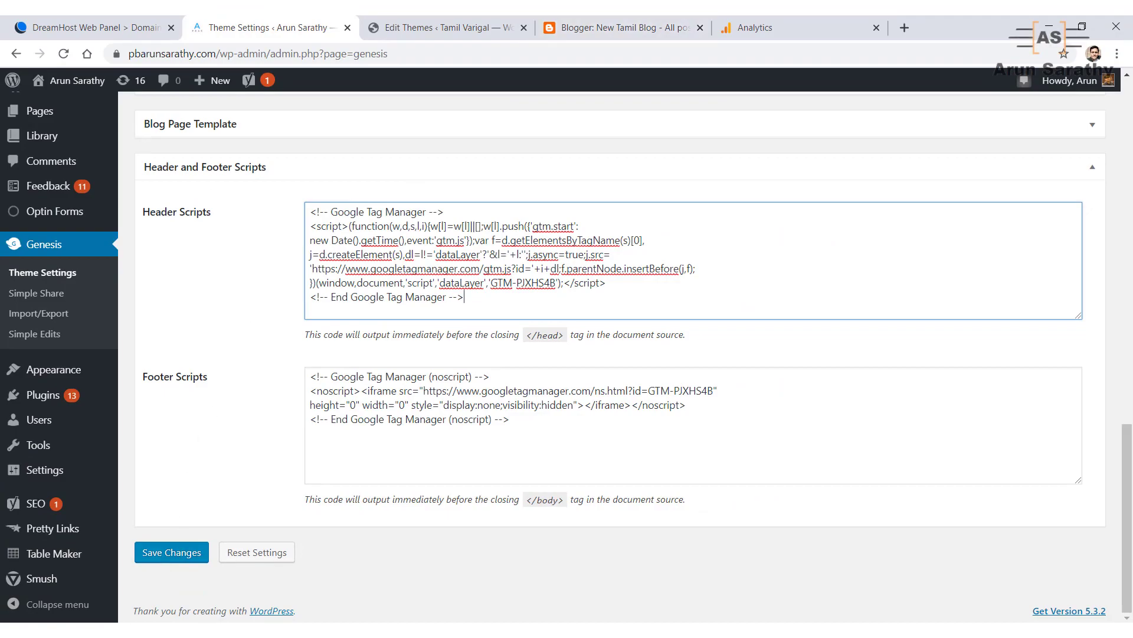
Step: Switch to Google Analytics, open the Tamil Varigal property's Tracking Code page and copy the Global Site Tag (gtag.js) code
click(158, 630)
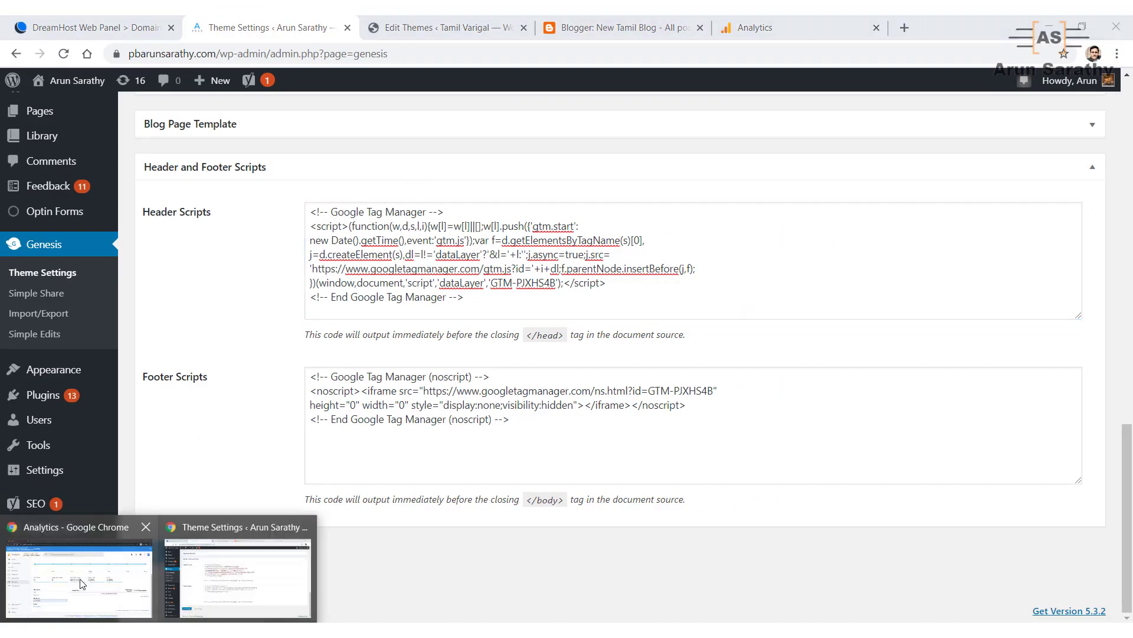
click(82, 583)
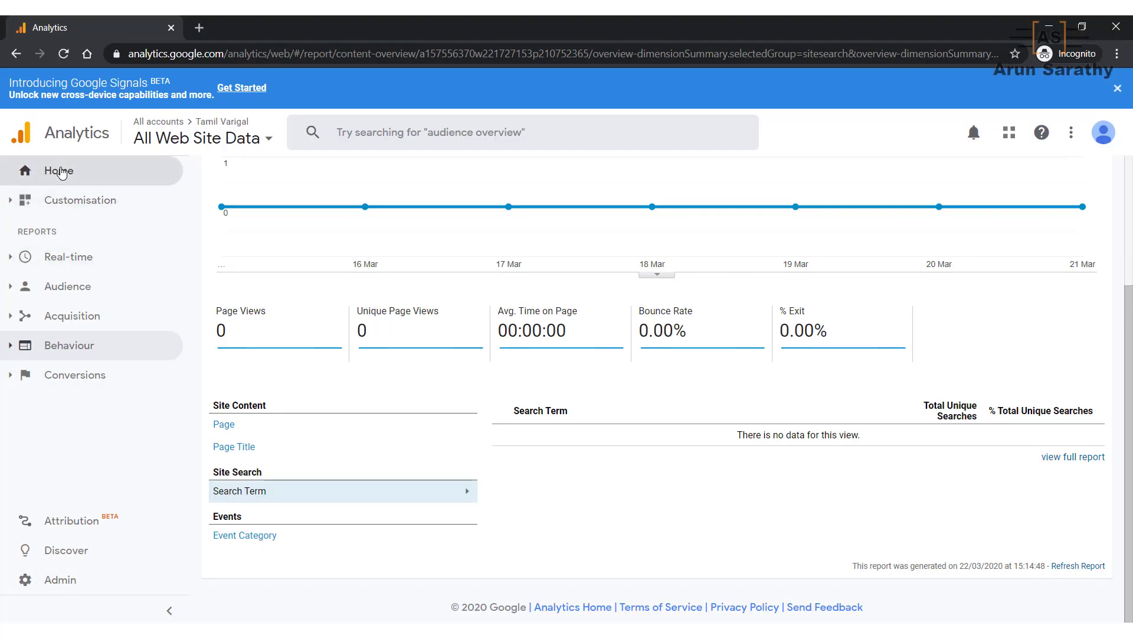
click(59, 578)
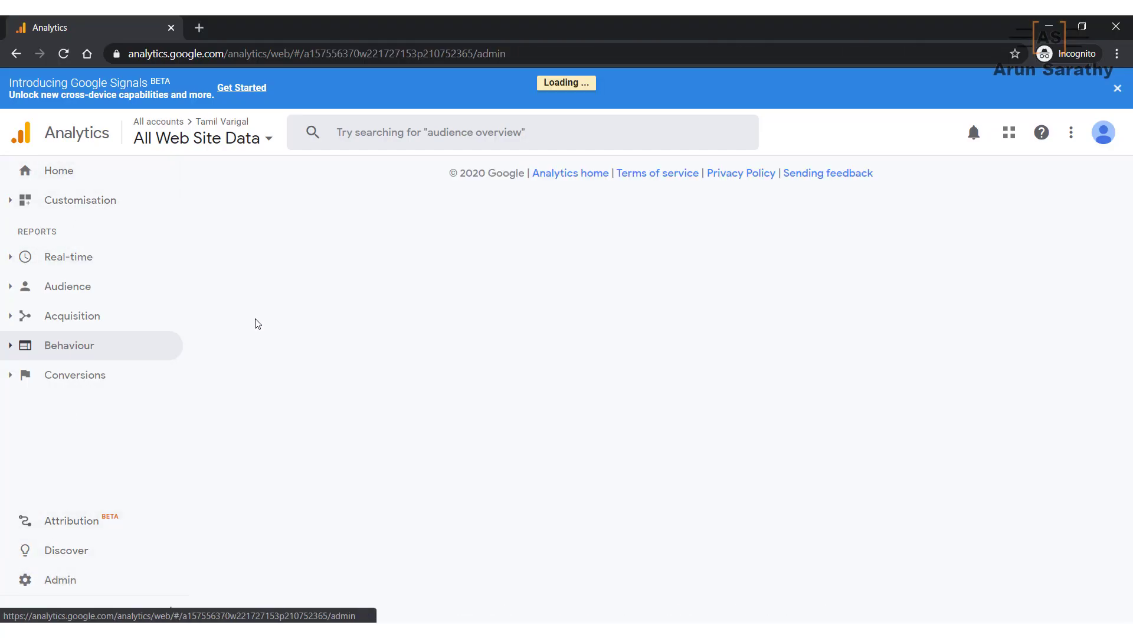
click(536, 276)
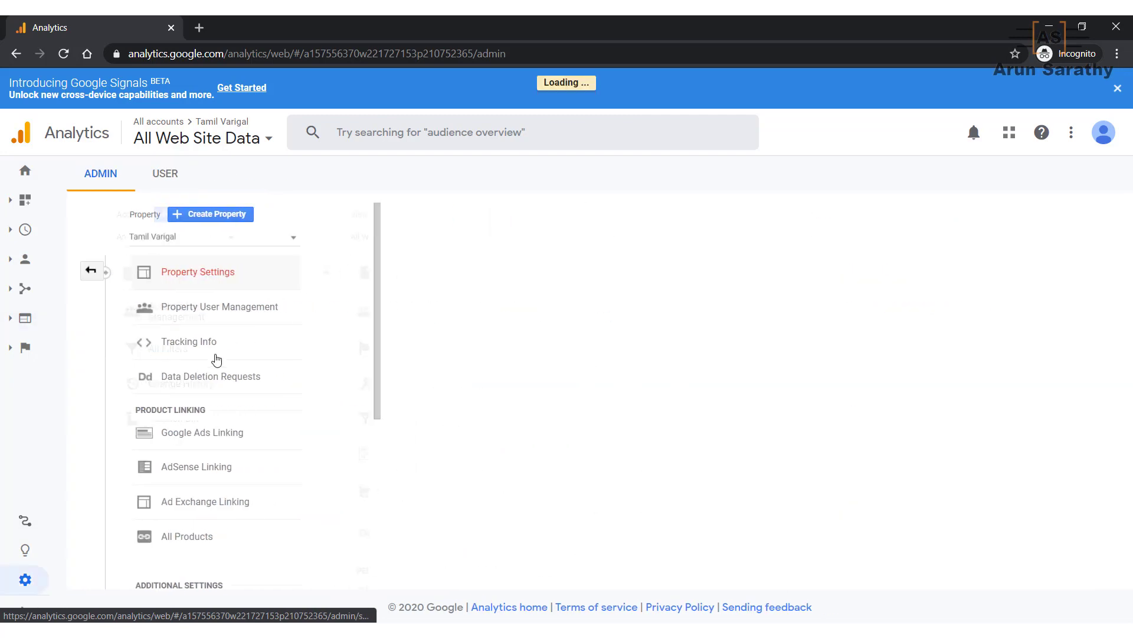
click(176, 343)
click(194, 370)
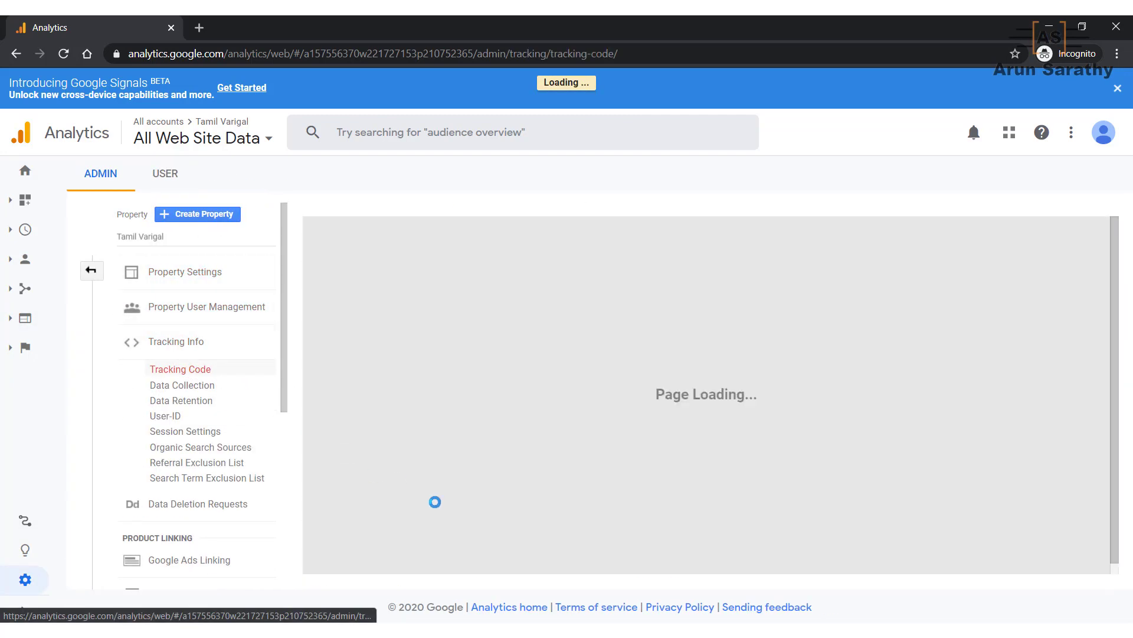
click(502, 459)
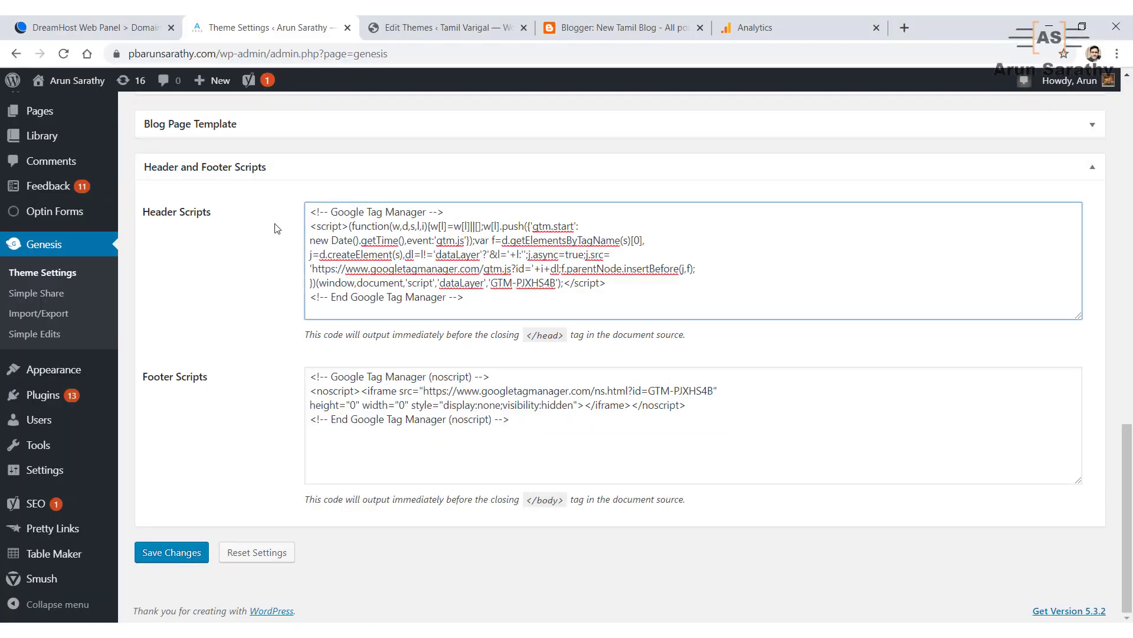
Step: Paste the Global Site Tag code below the Google Tag Manager code in WordPress's Header Scripts and check the pasted script
click(471, 315)
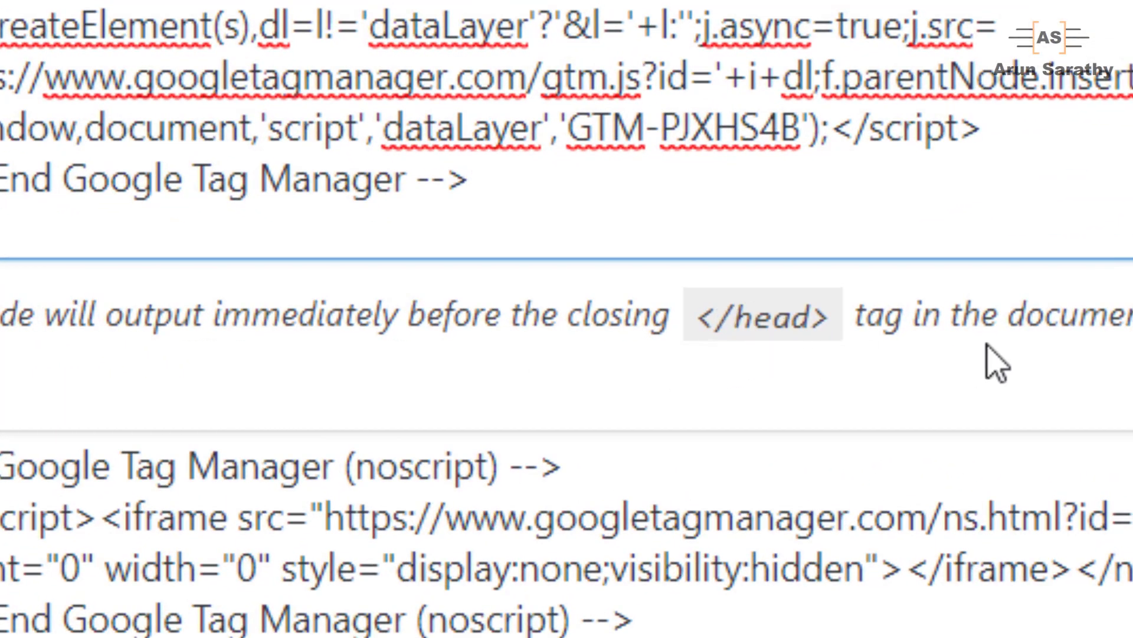
click(508, 204)
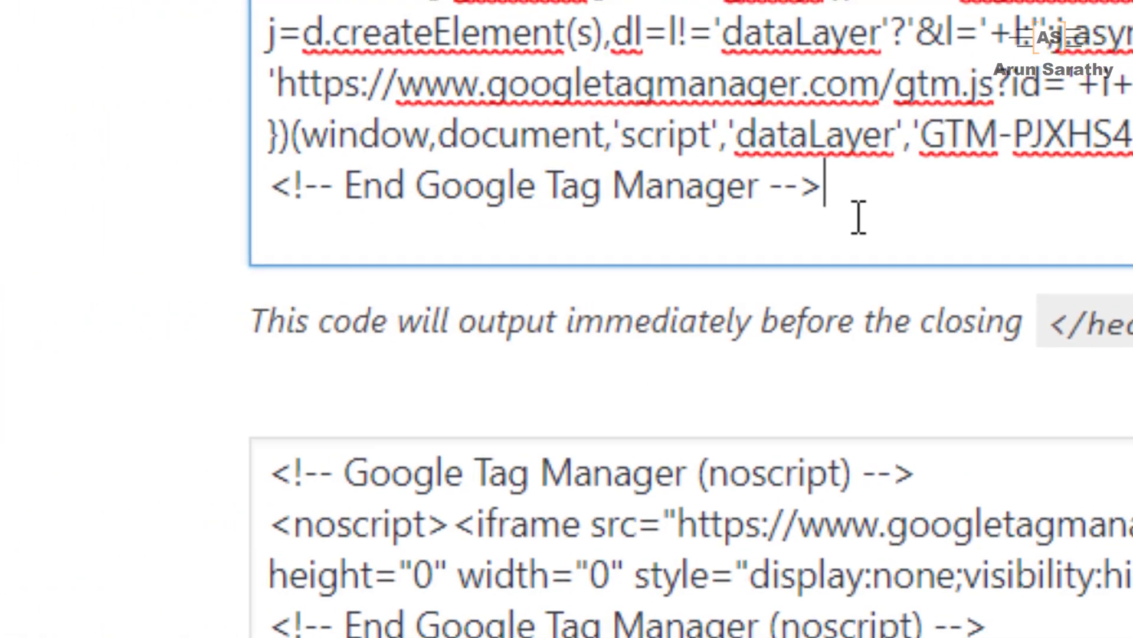
key(Return)
key(ctrl+v)
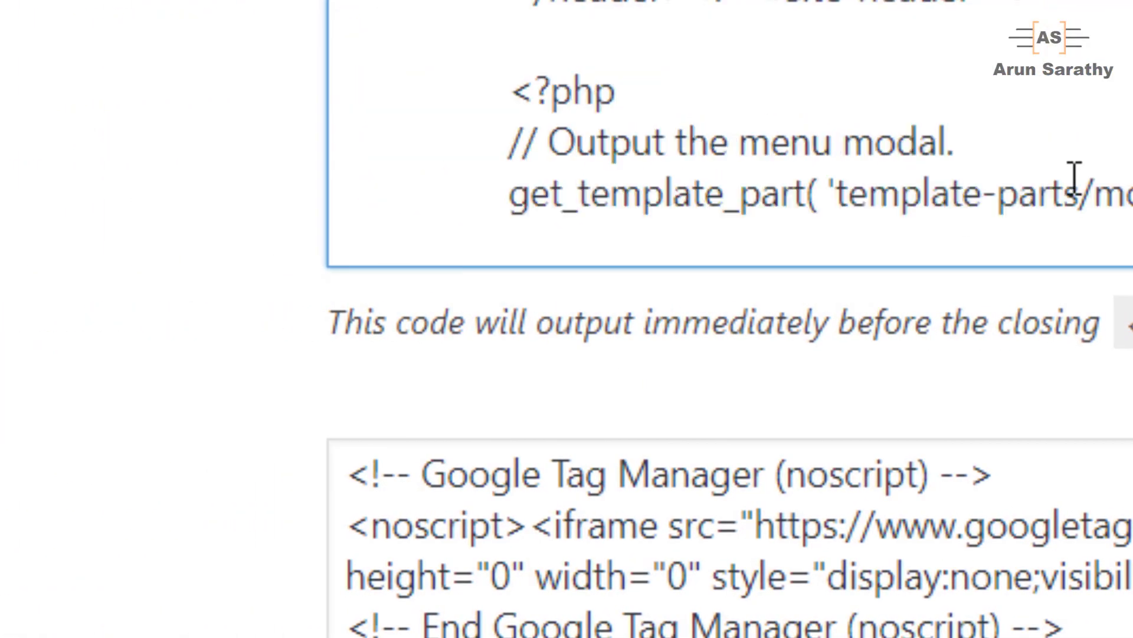
scroll(468, 228, up, 3)
scroll(468, 228, down, 5)
scroll(896, 147, up, 4)
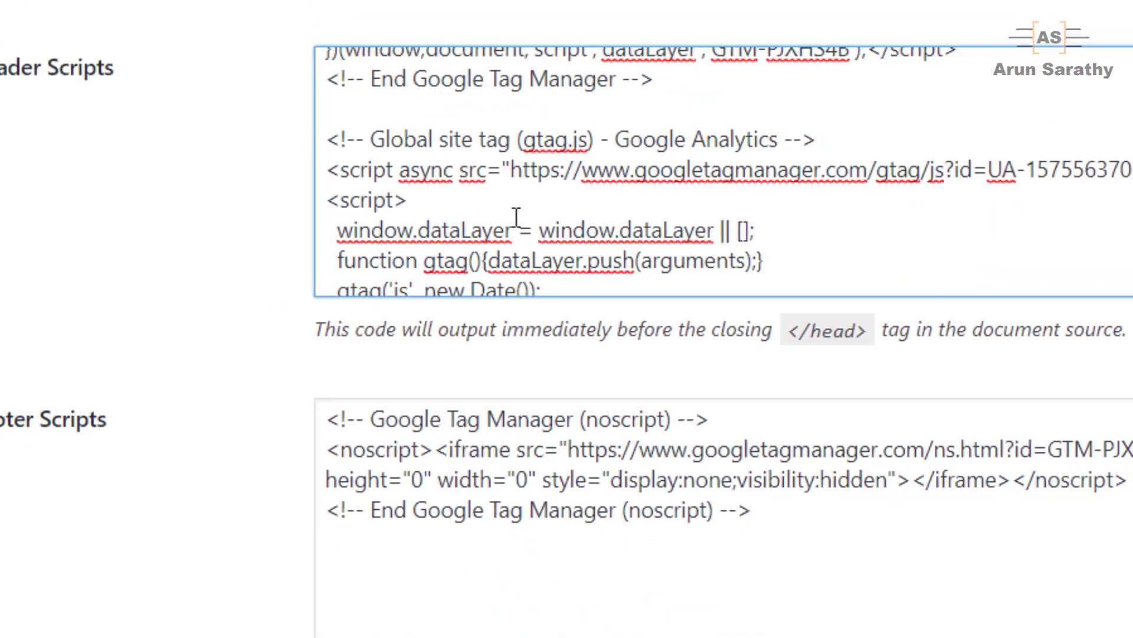
scroll(668, 136, down, 4)
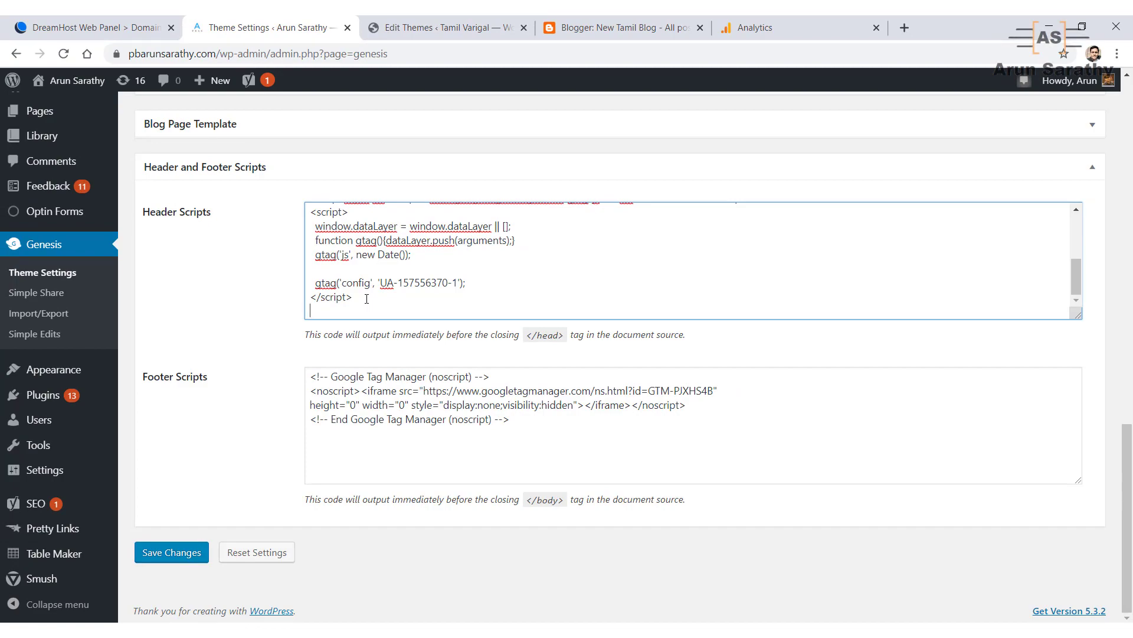
scroll(367, 299, up, 3)
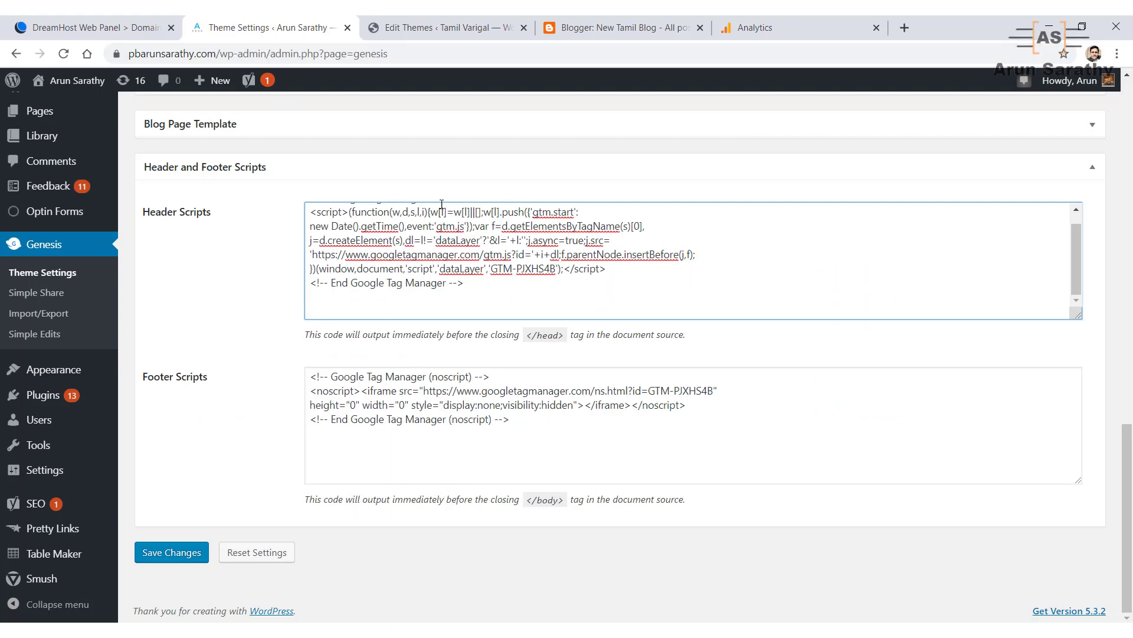
Step: Switch to Blogger and open New Tamil Blog's Other settings at the Analytics Web Property ID field
click(620, 28)
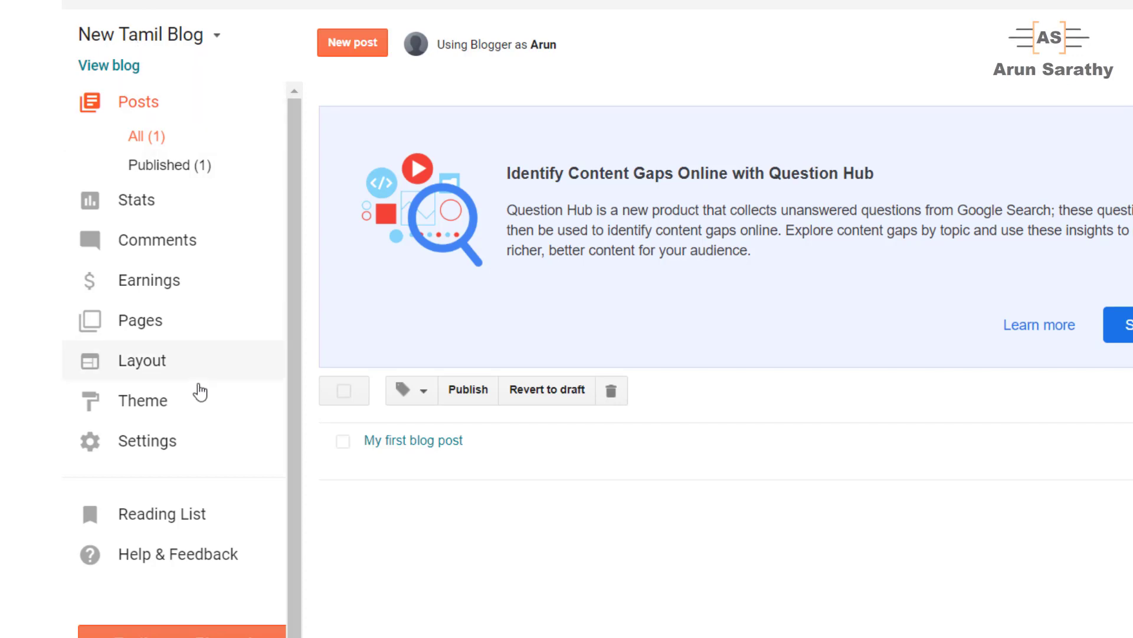
click(171, 448)
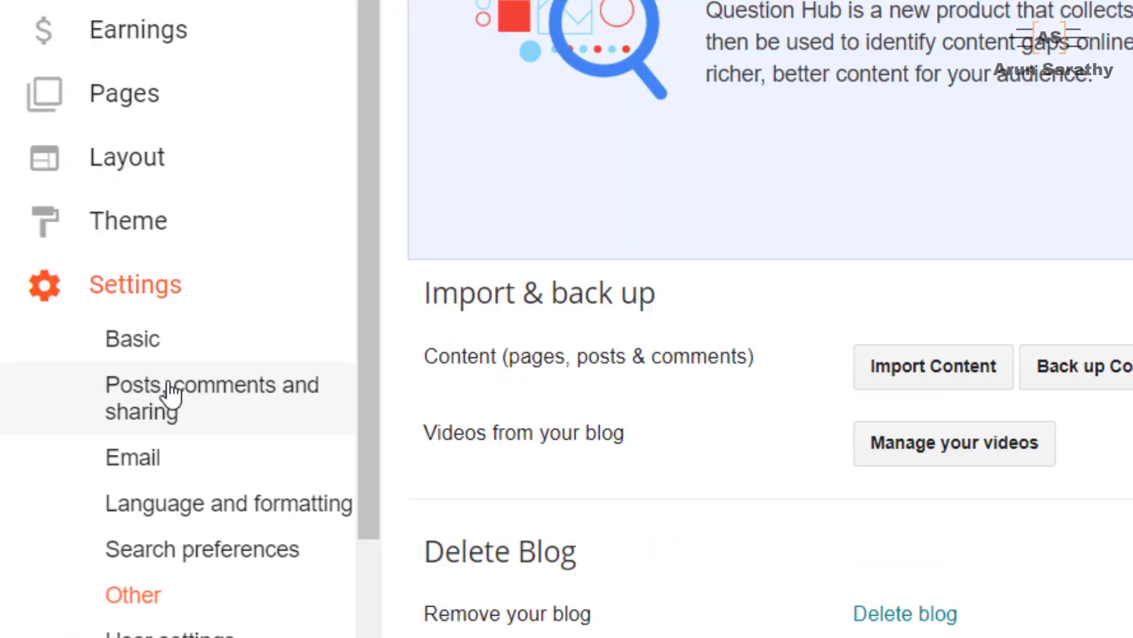
click(135, 345)
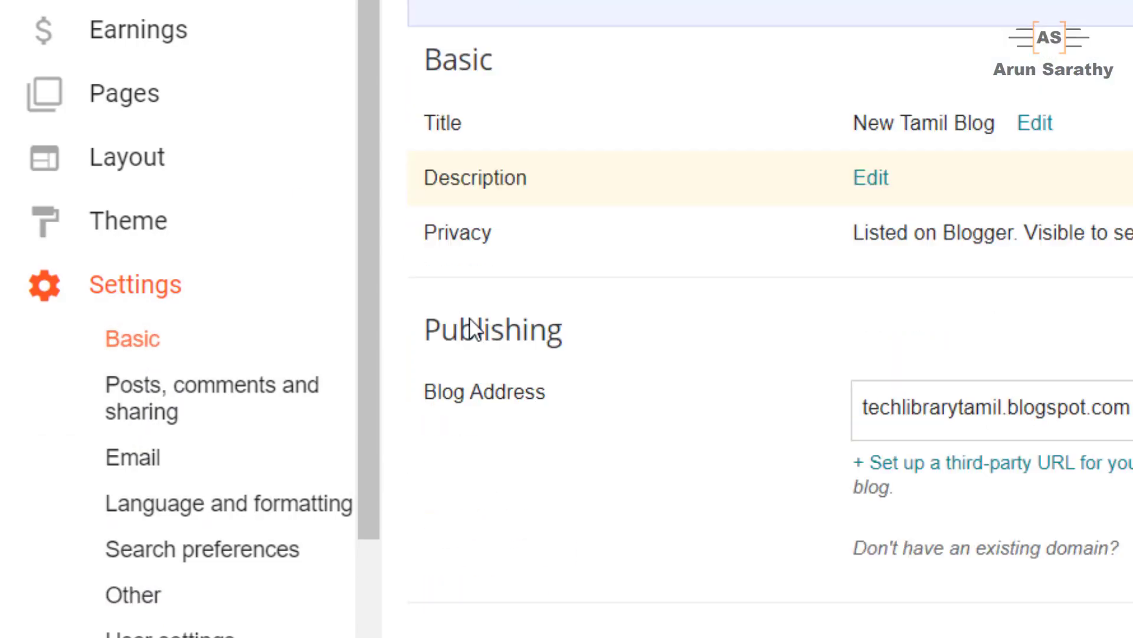
click(141, 597)
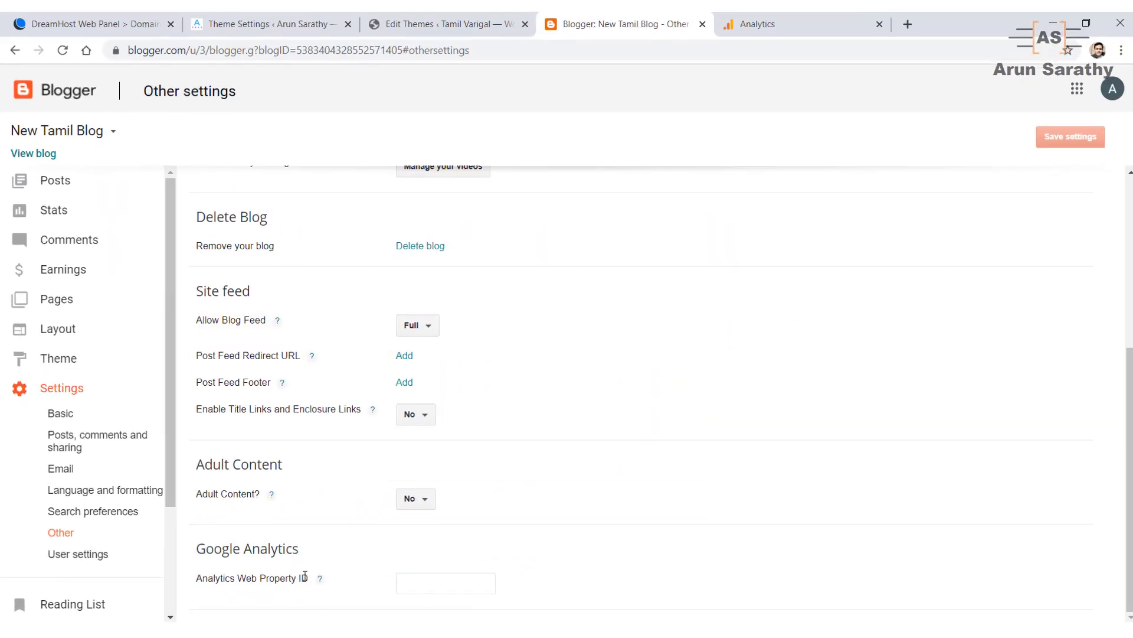
click(625, 397)
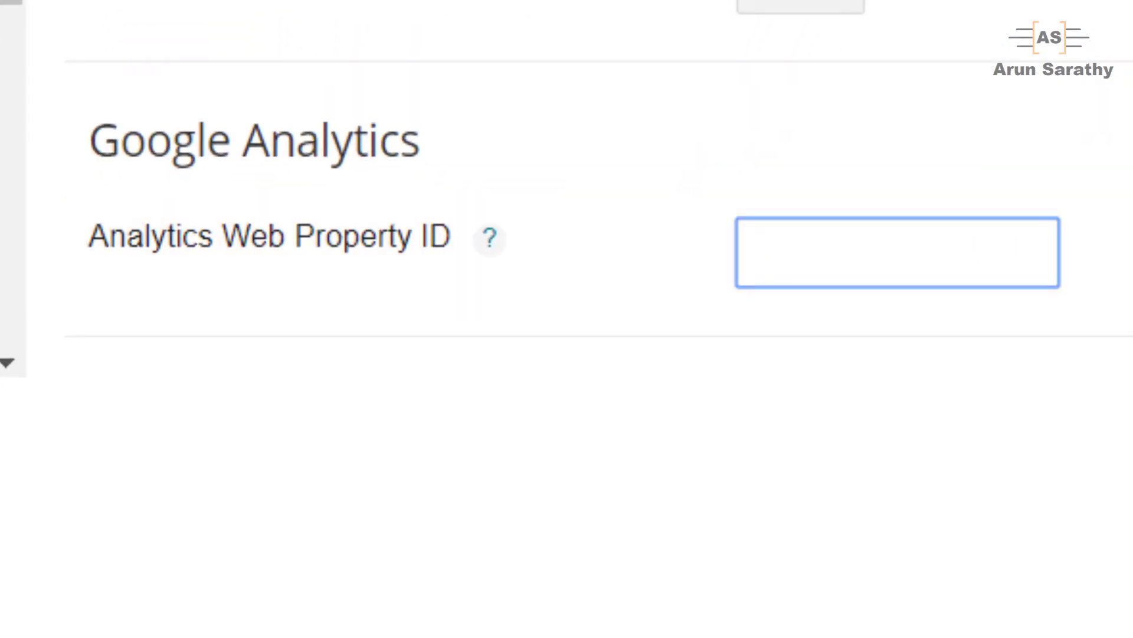
Step: Switch to Google Analytics and copy the Tamil Varigal property's tracking ID
mouse_move(195, 543)
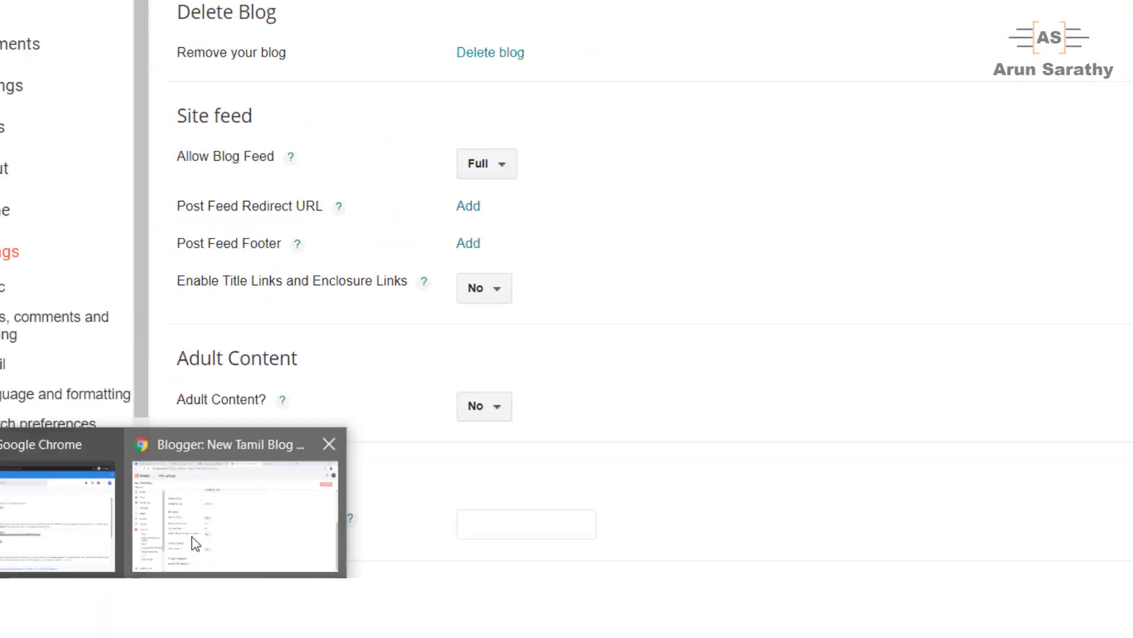
click(59, 520)
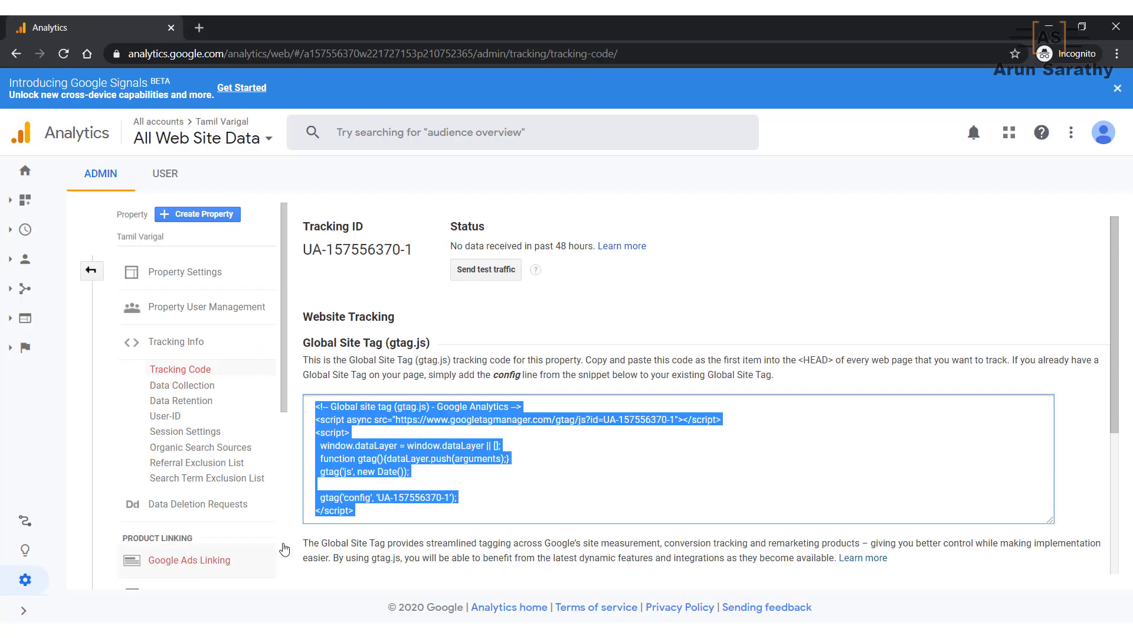
click(408, 472)
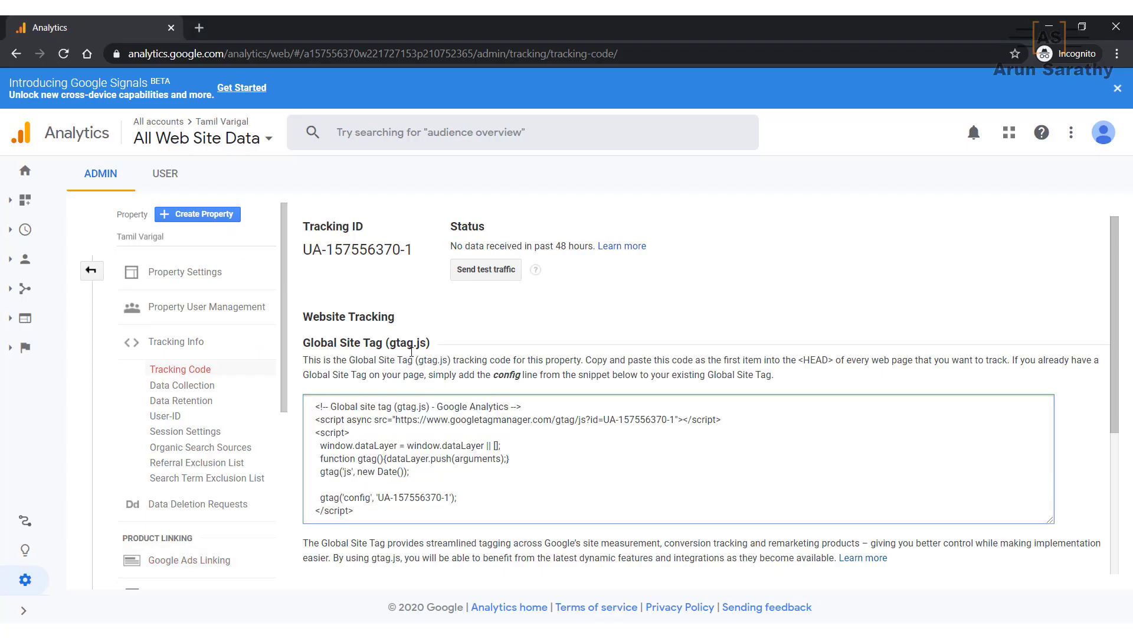
click(306, 248)
drag(412, 250, 307, 250)
right_click(318, 249)
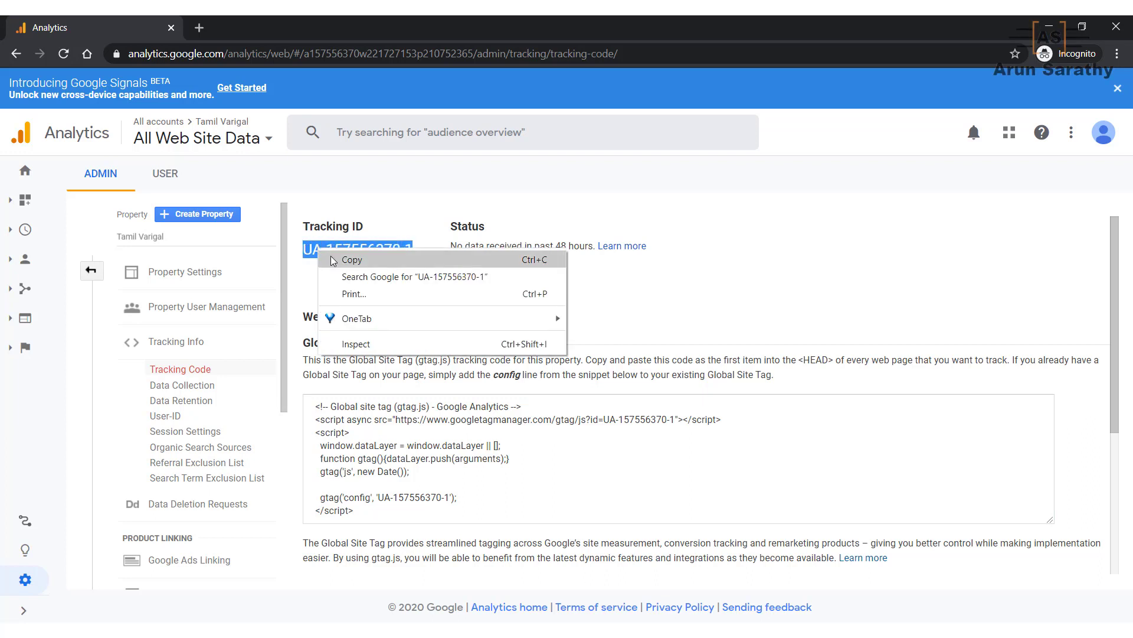
click(328, 256)
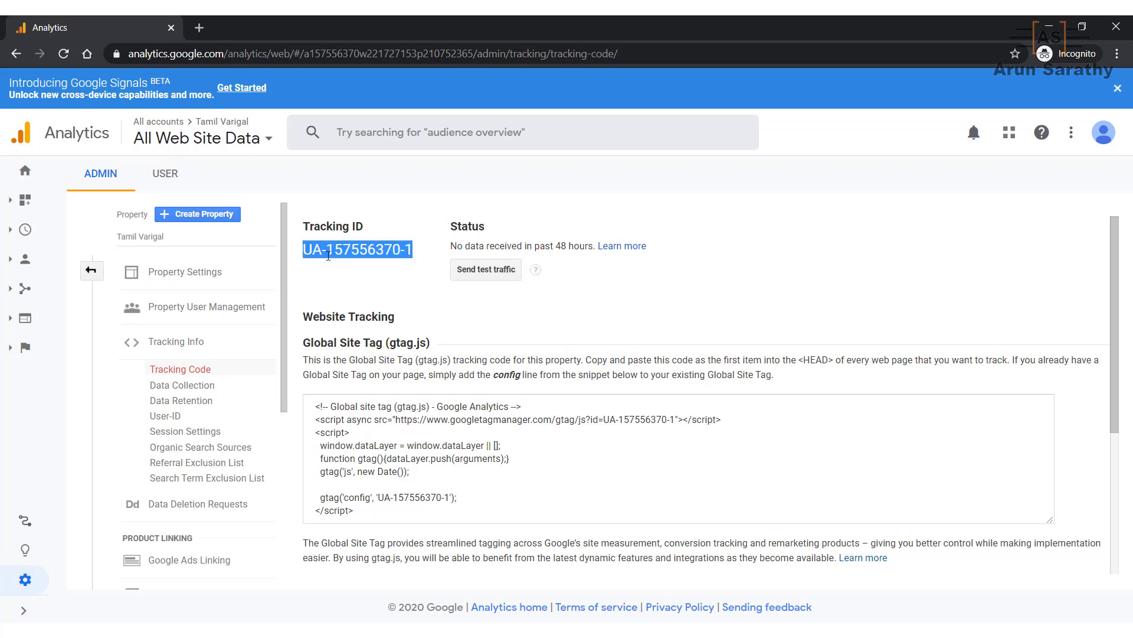
Step: Return to Blogger and paste the copied tracking ID as plain text as the blog's Analytics Web Property ID
click(1050, 27)
right_click(416, 588)
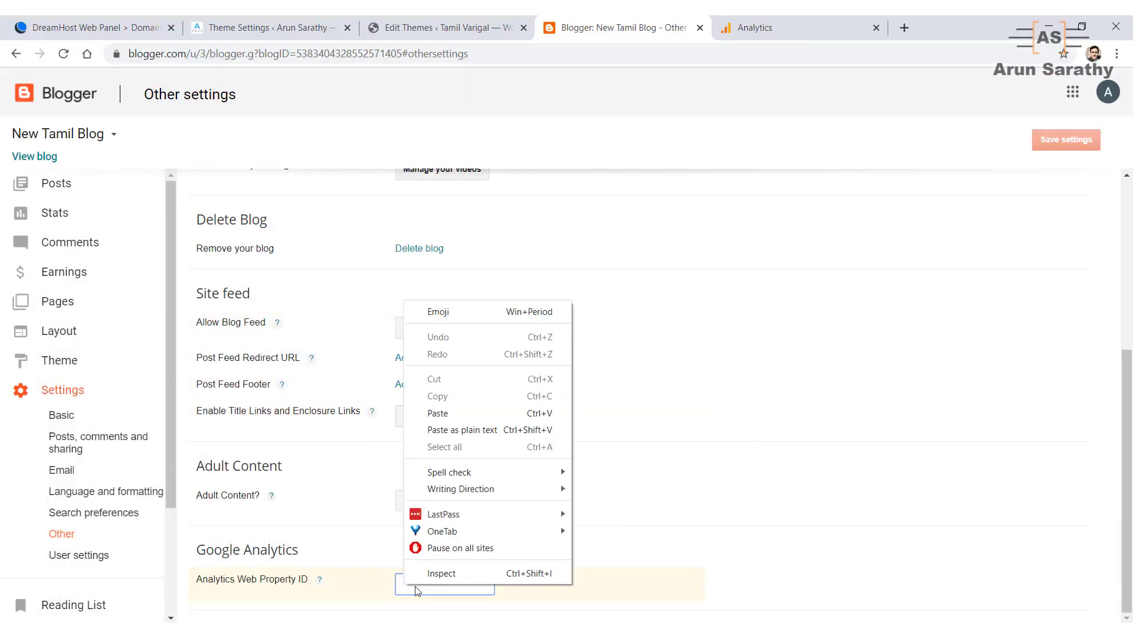
click(480, 429)
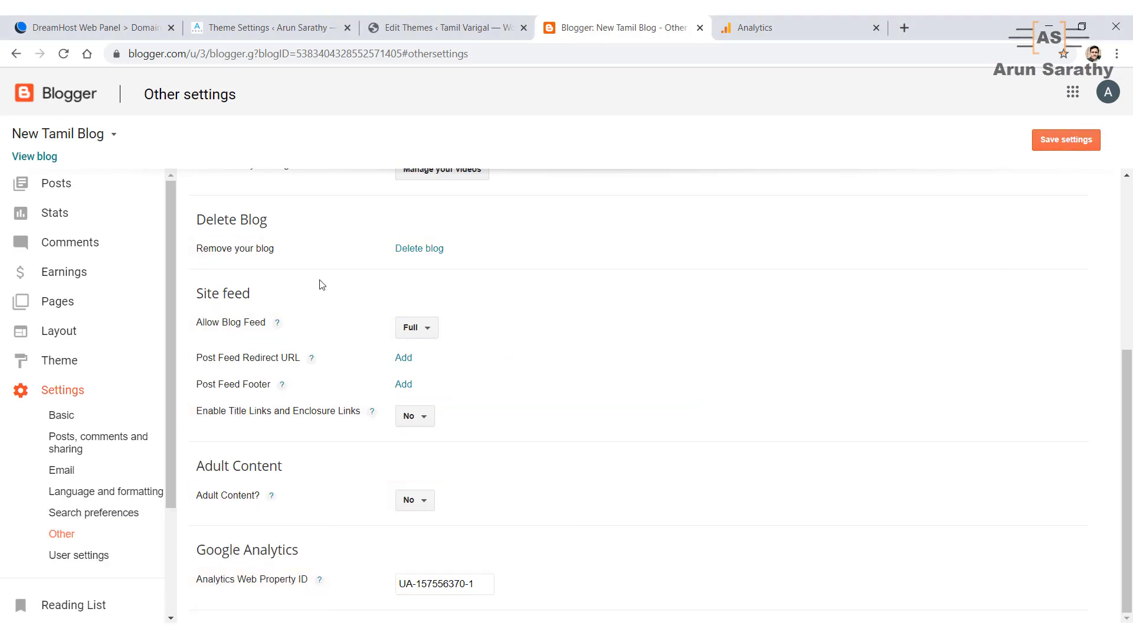
Step: Switch back to Google Analytics and highlight the Tamil Varigal property's tracking ID on the Tracking Code page
click(73, 581)
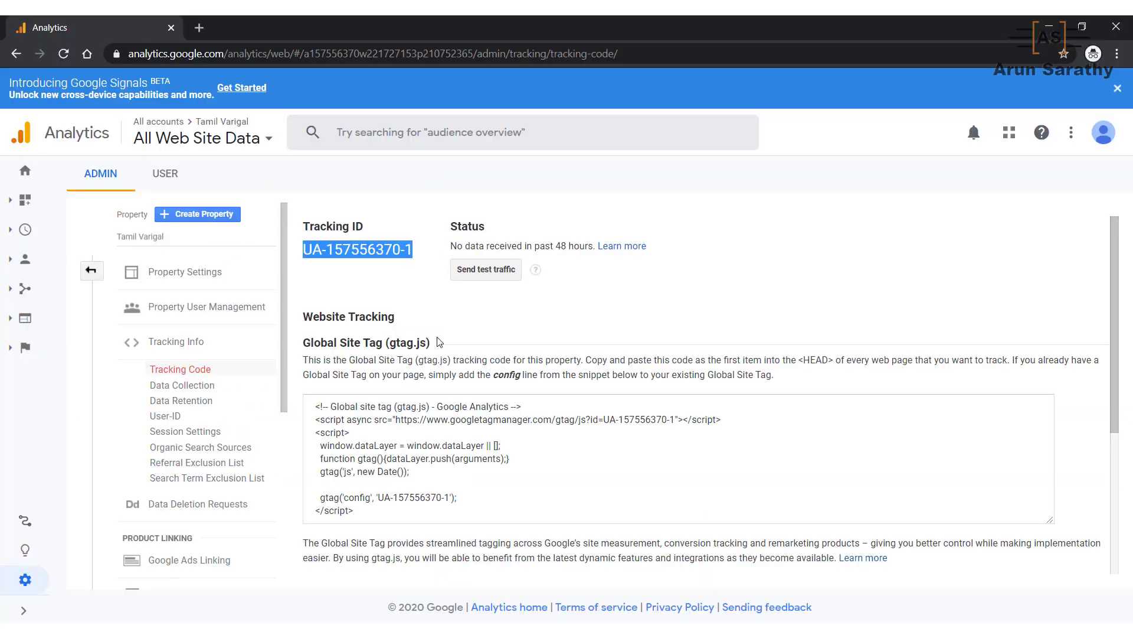
click(619, 302)
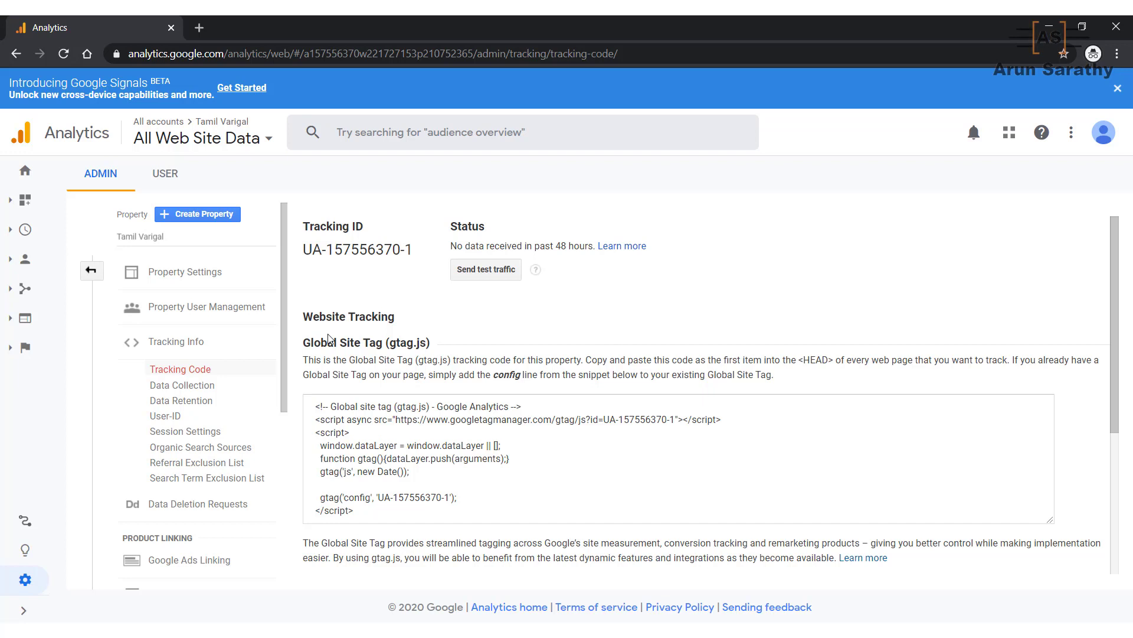
drag(307, 249, 414, 249)
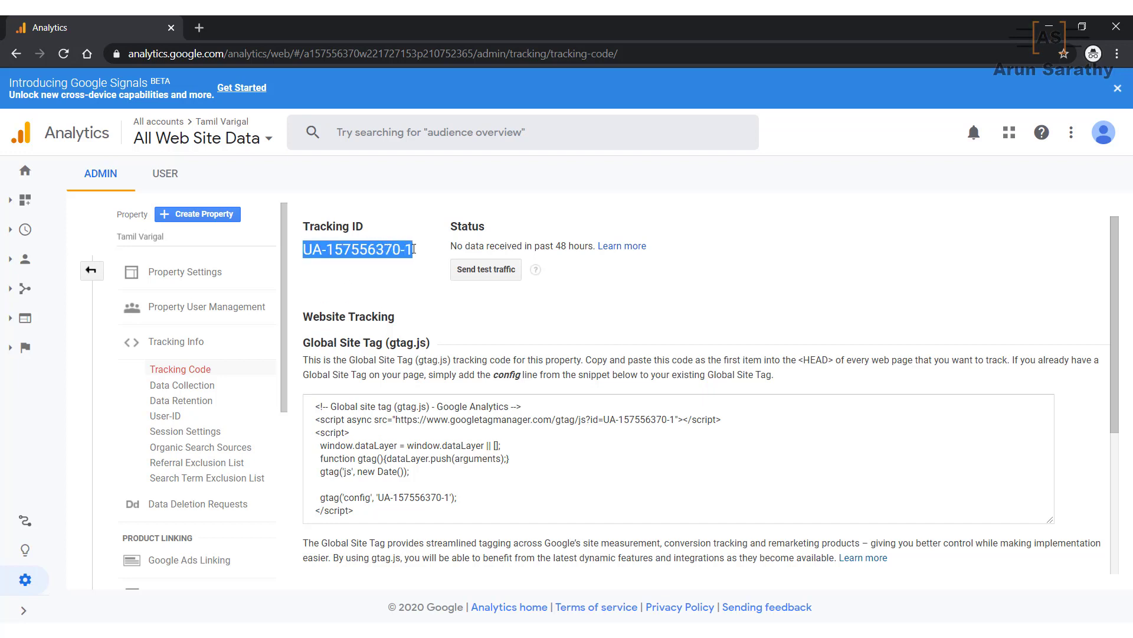
click(381, 284)
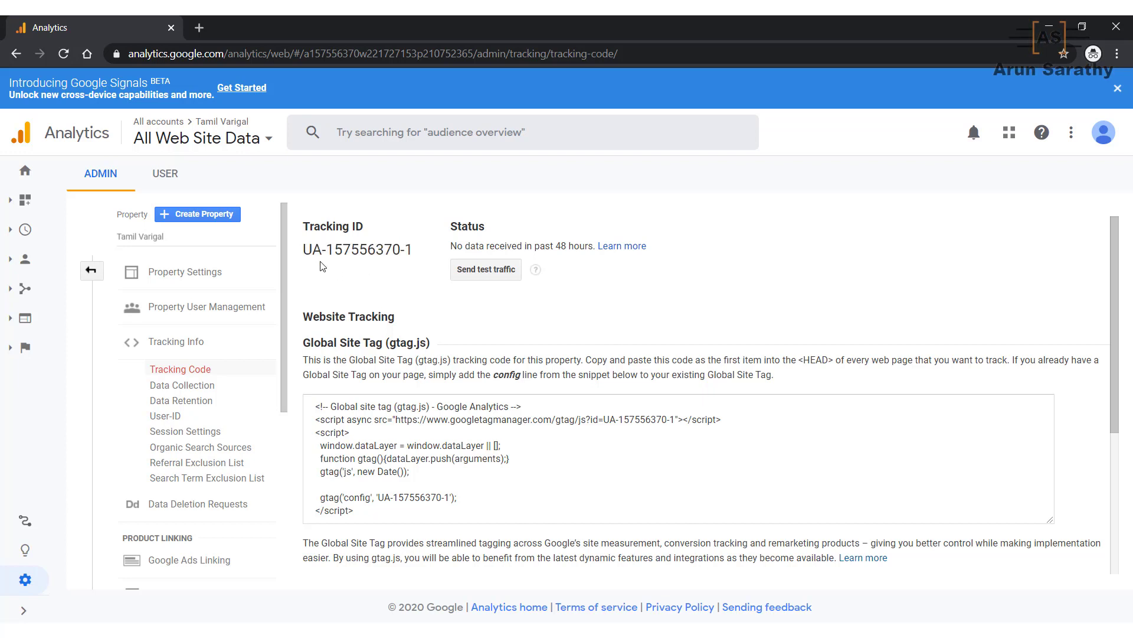
drag(307, 249, 411, 244)
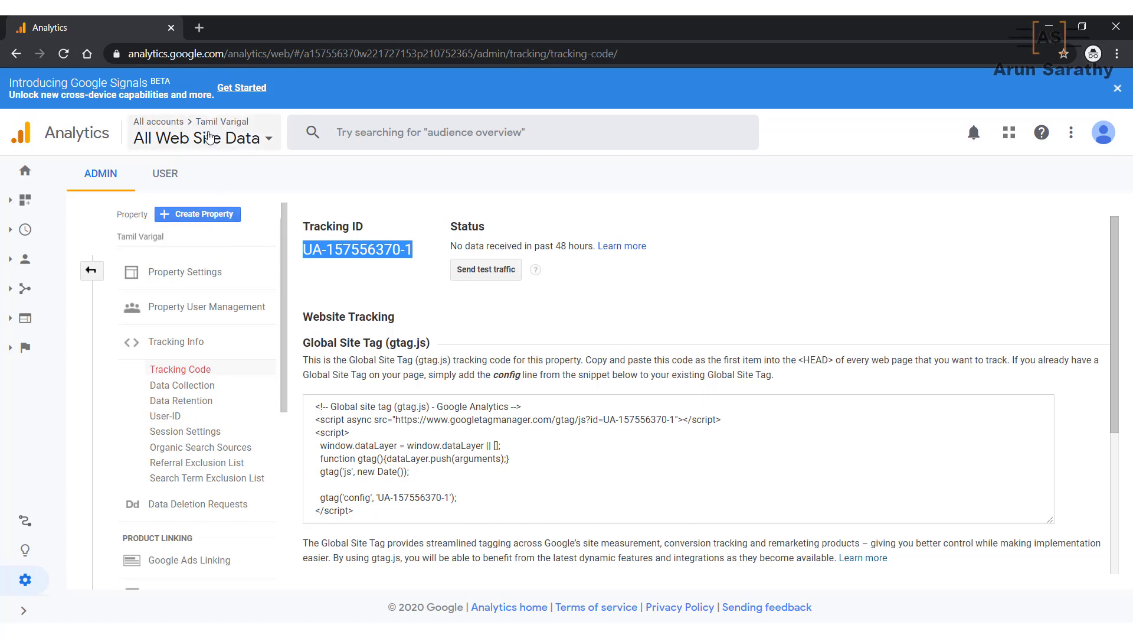
Step: Start creating a new property in the current Analytics account, choose Web as what to measure, and continue to its property details
click(323, 258)
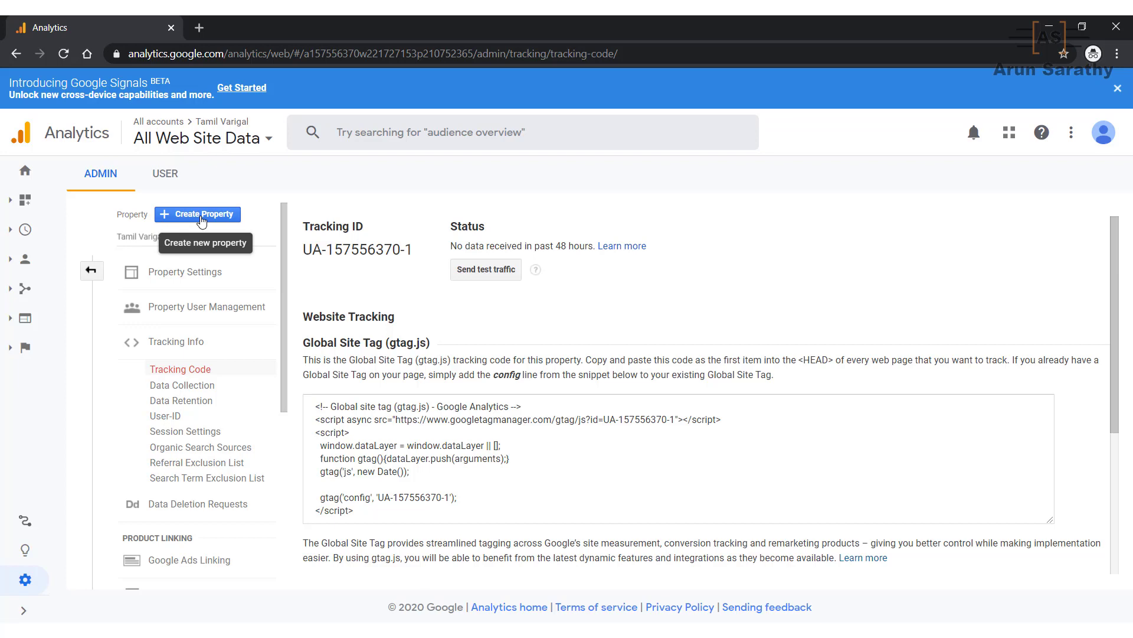
click(202, 217)
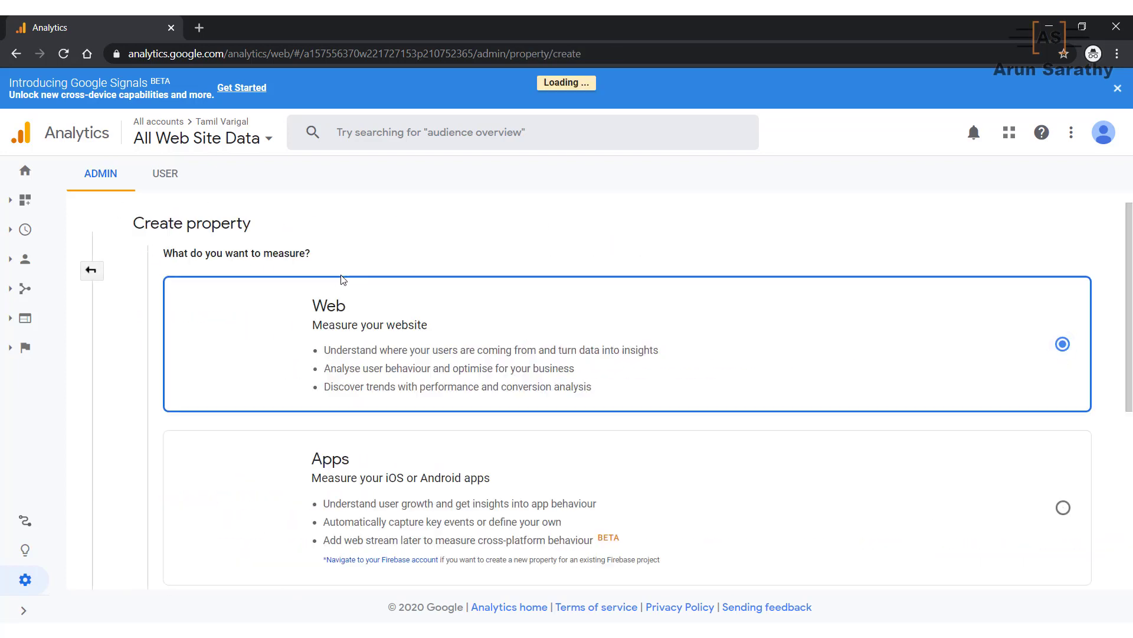
scroll(466, 354, down, 4)
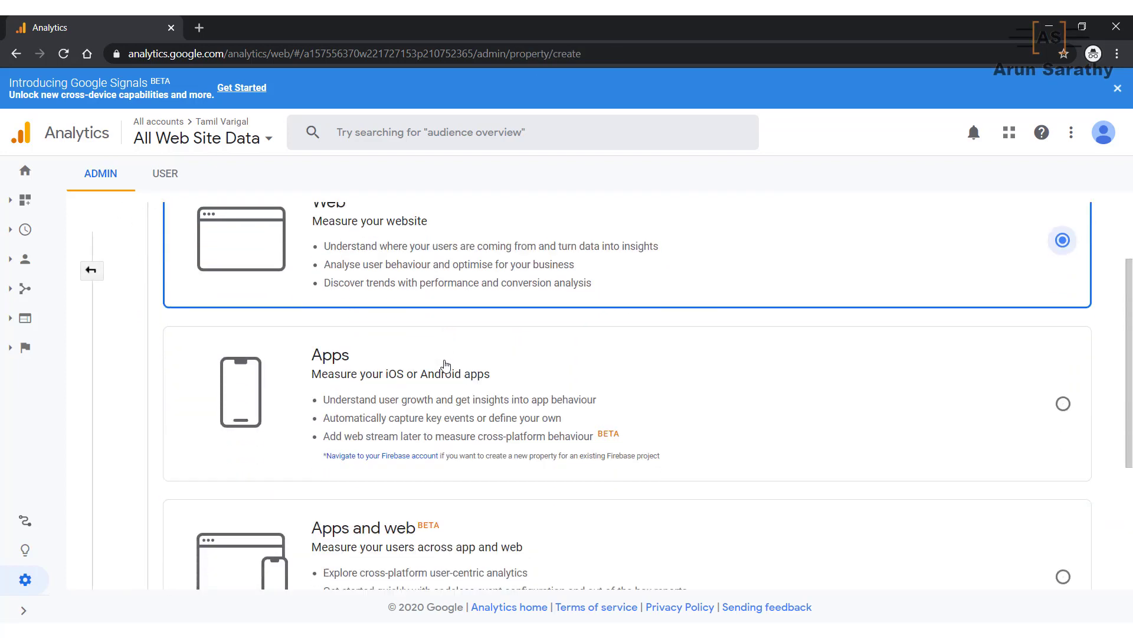
scroll(446, 296, up, 4)
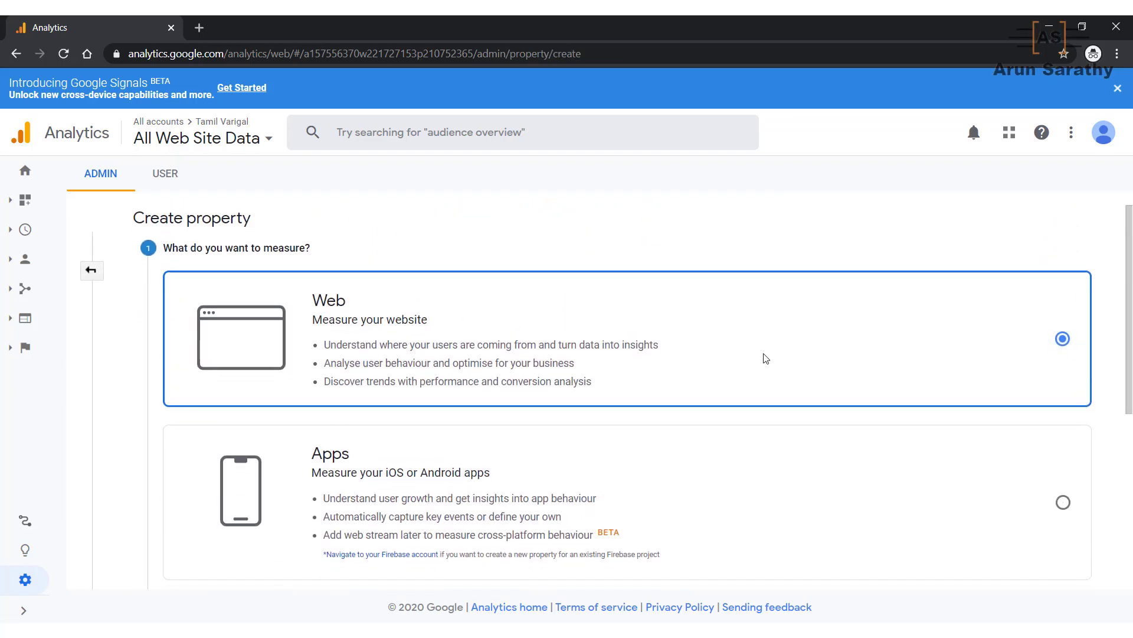
scroll(759, 357, down, 10)
click(189, 473)
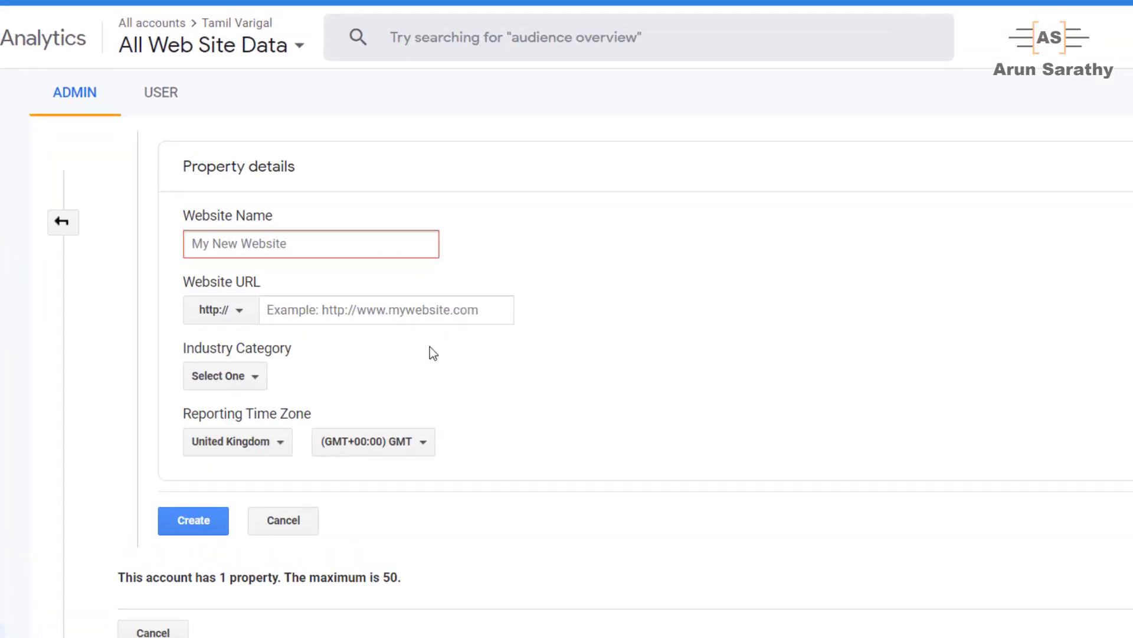
Step: Enter Tech Library Tamil as the new property's website name
text(Tamil)
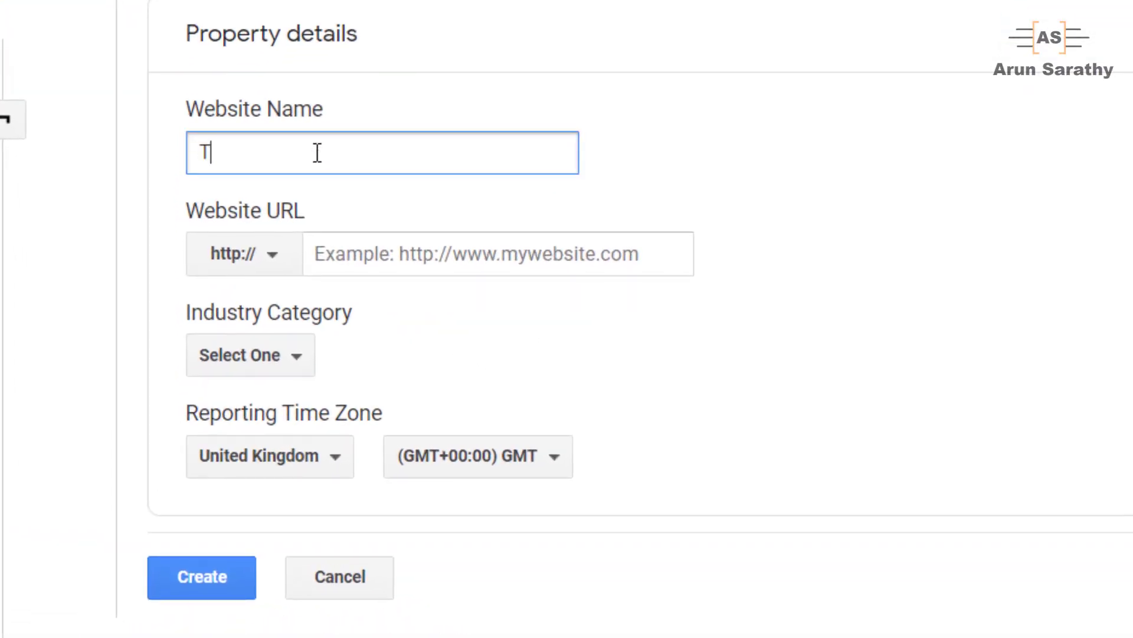
key(BackSpace)
key(BackSpace)
key(BackSpace)
text(ech Library T)
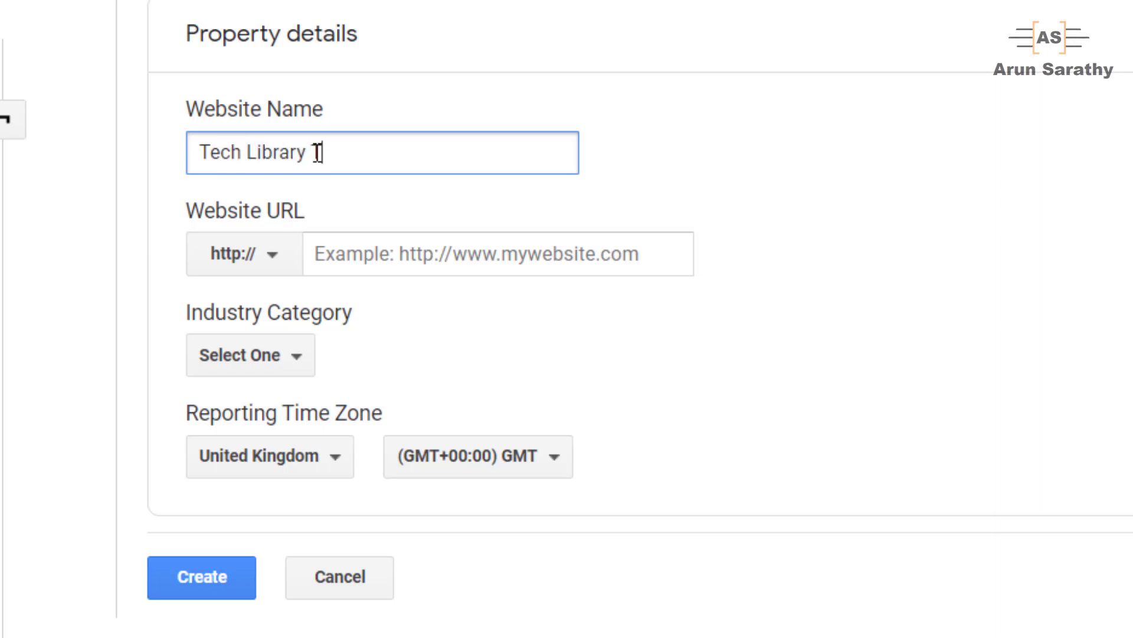
text(amil)
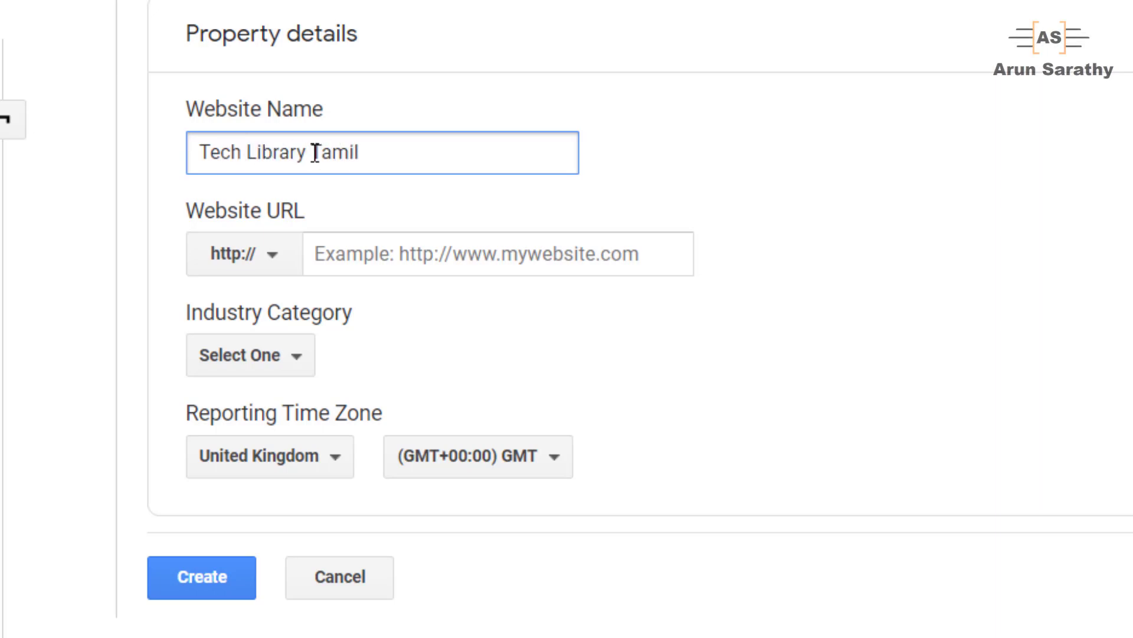
click(272, 257)
click(248, 356)
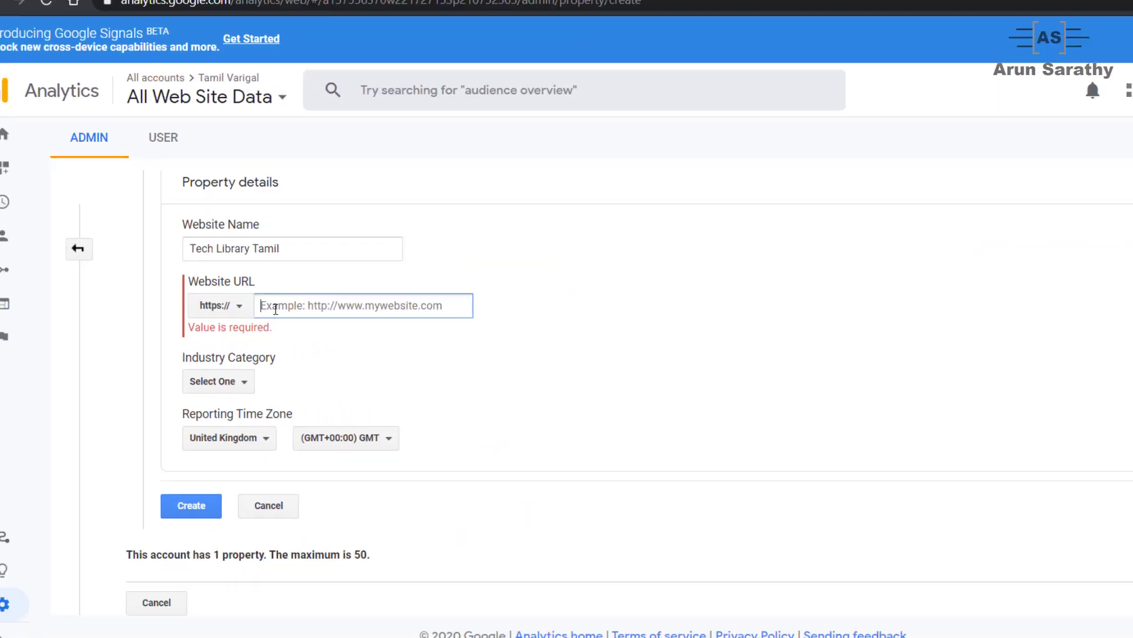
key(alt+Tab)
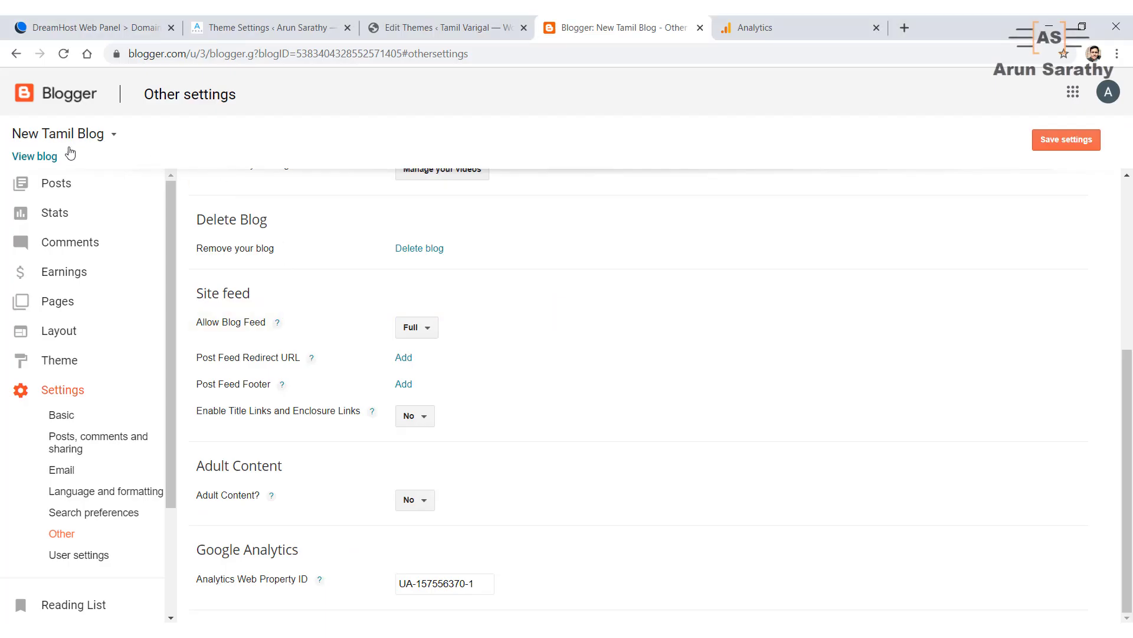
click(45, 157)
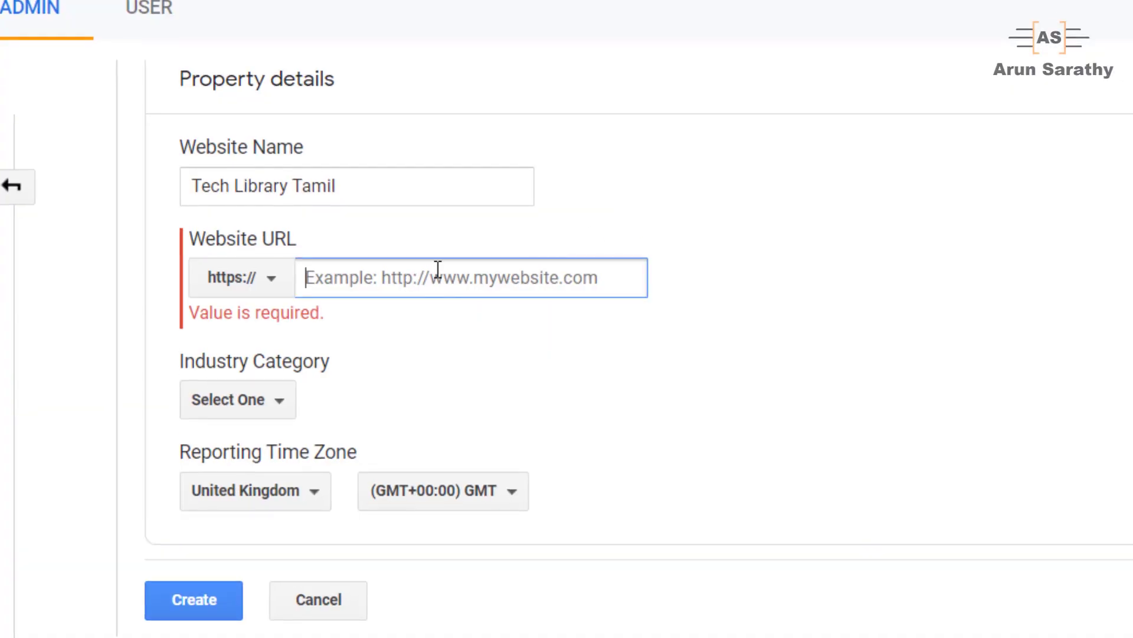
text(https://techlibrarytamil.blogspot.com/)
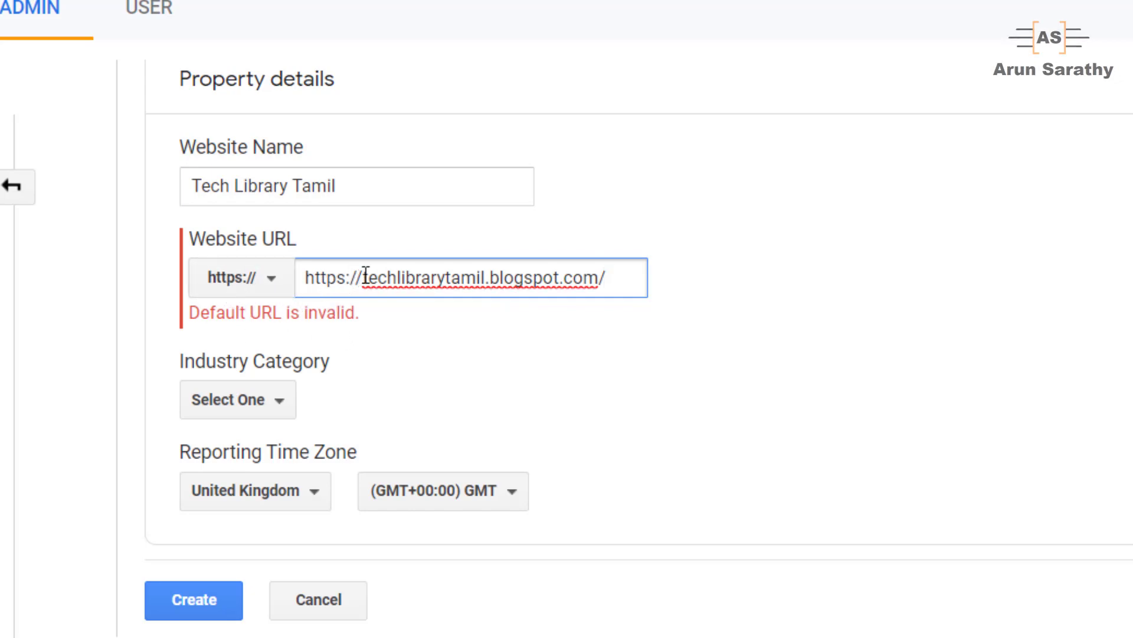
drag(363, 278, 275, 281)
key(BackSpace)
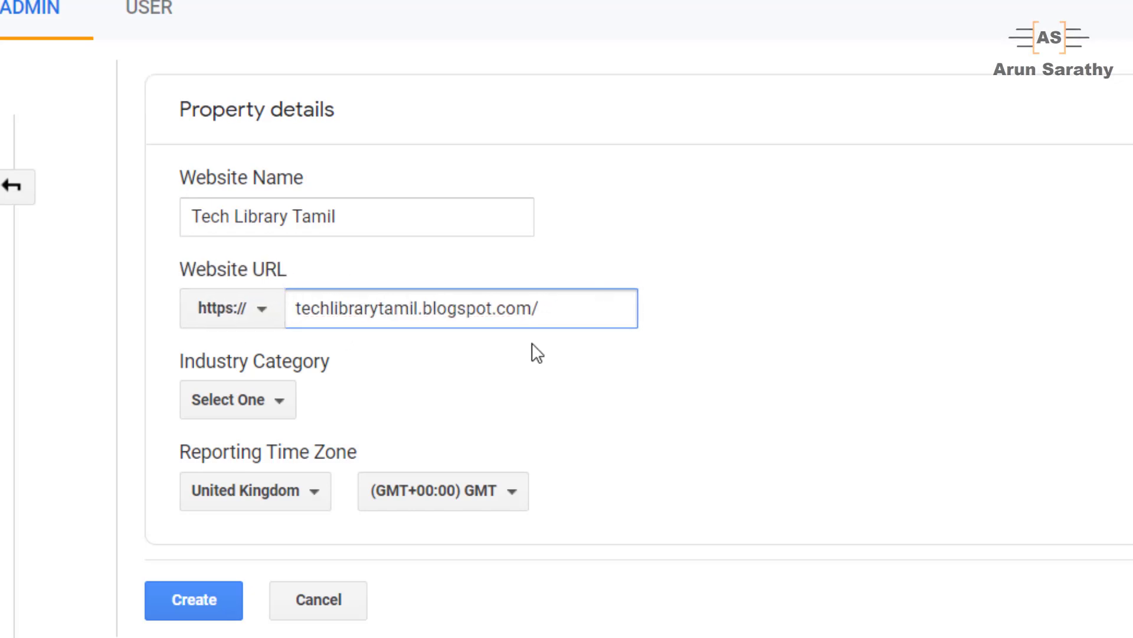
key(BackSpace)
click(731, 314)
Step: Set the industry category to Arts and Entertainment and the reporting time zone to India
click(271, 408)
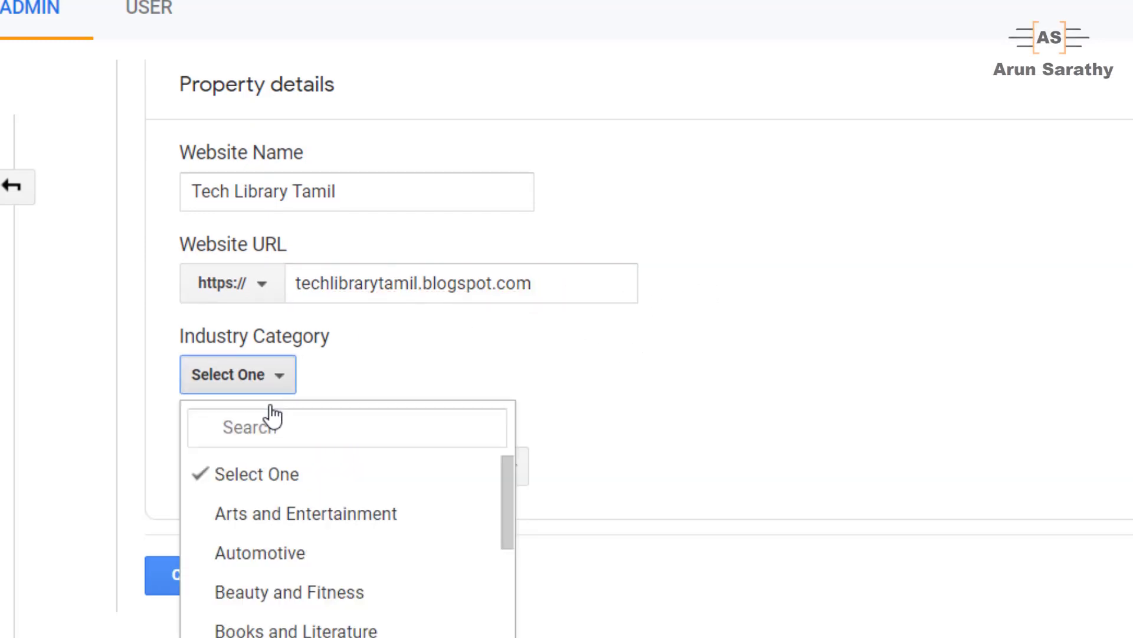
click(341, 520)
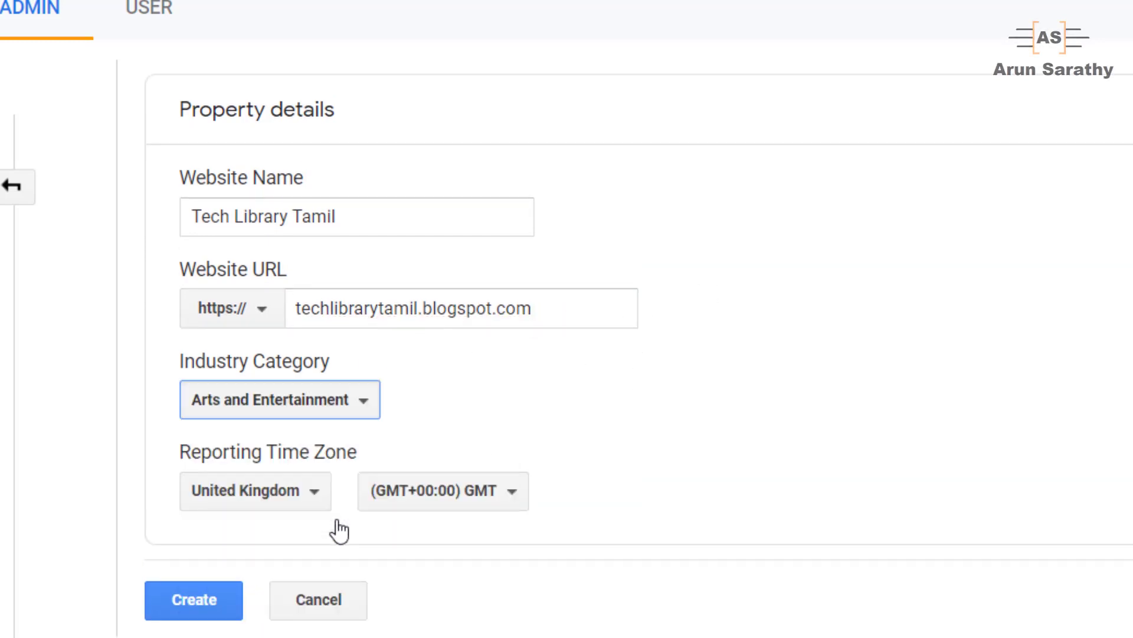
click(311, 495)
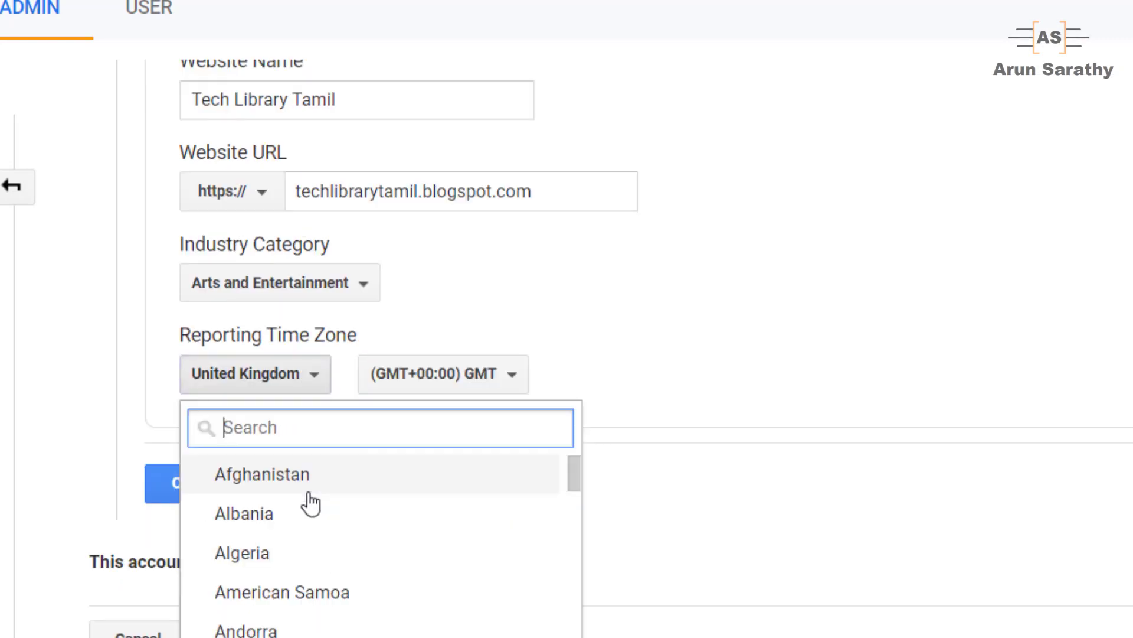
text(ind)
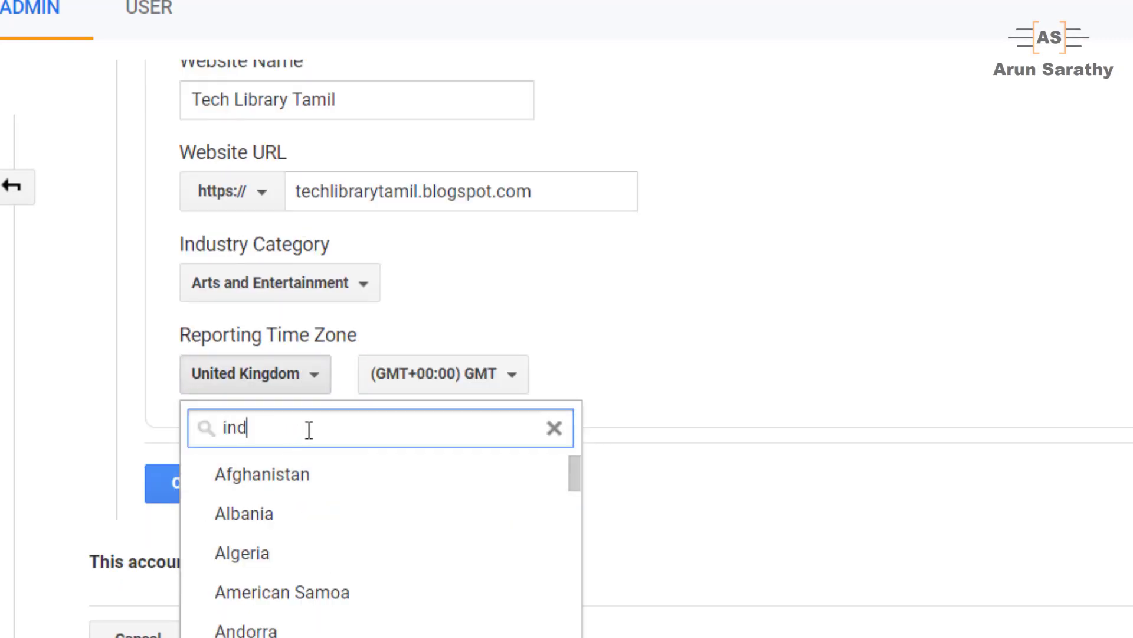
click(267, 631)
scroll(261, 620, down, 2)
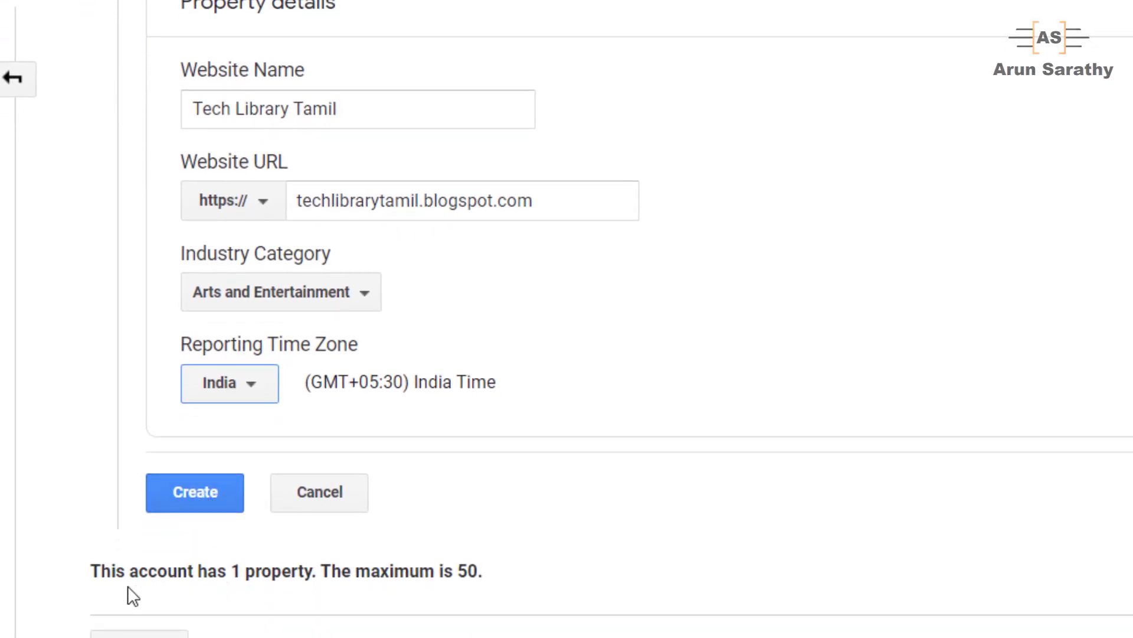
Step: Highlight the note on the account's property count and maximum, and create the Tech Library Tamil property
drag(91, 571, 319, 570)
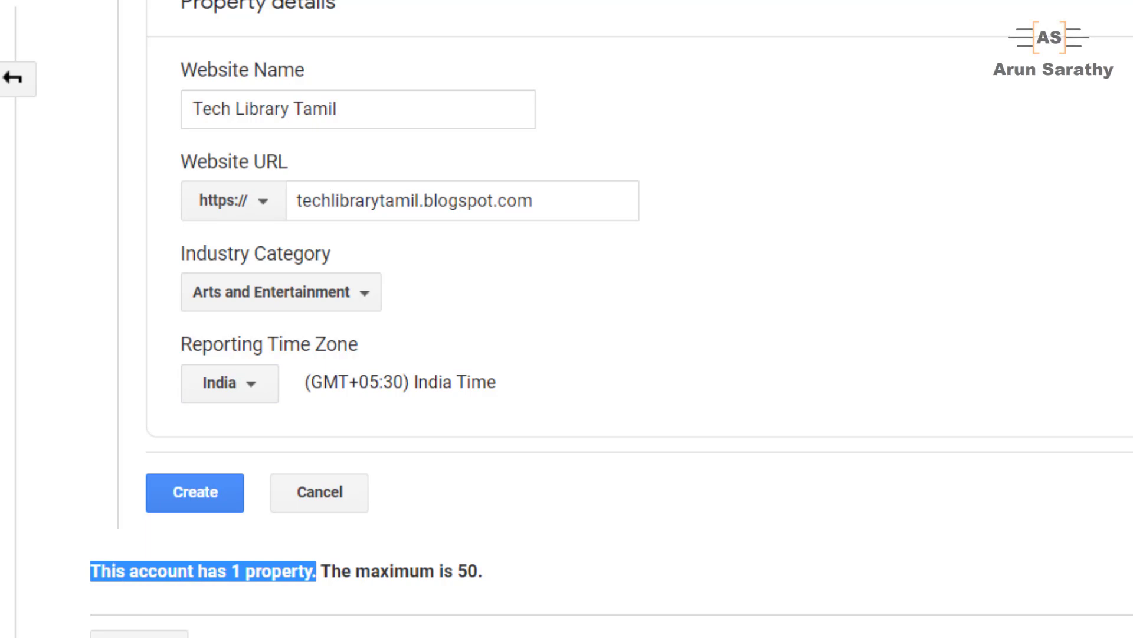
click(327, 575)
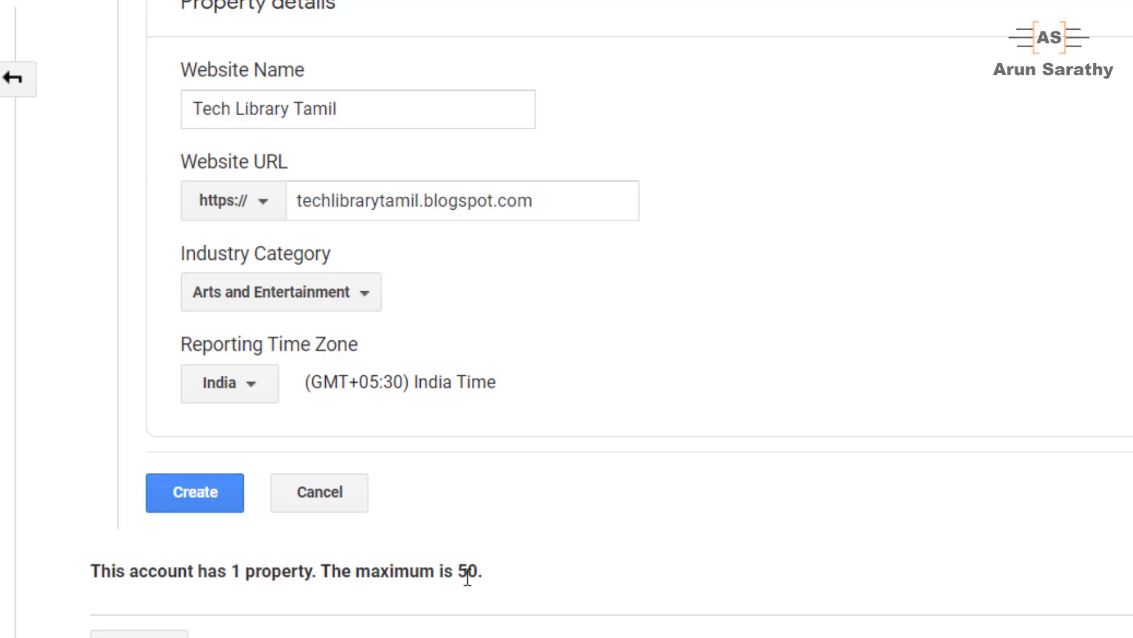
drag(434, 571, 322, 571)
click(526, 568)
click(204, 503)
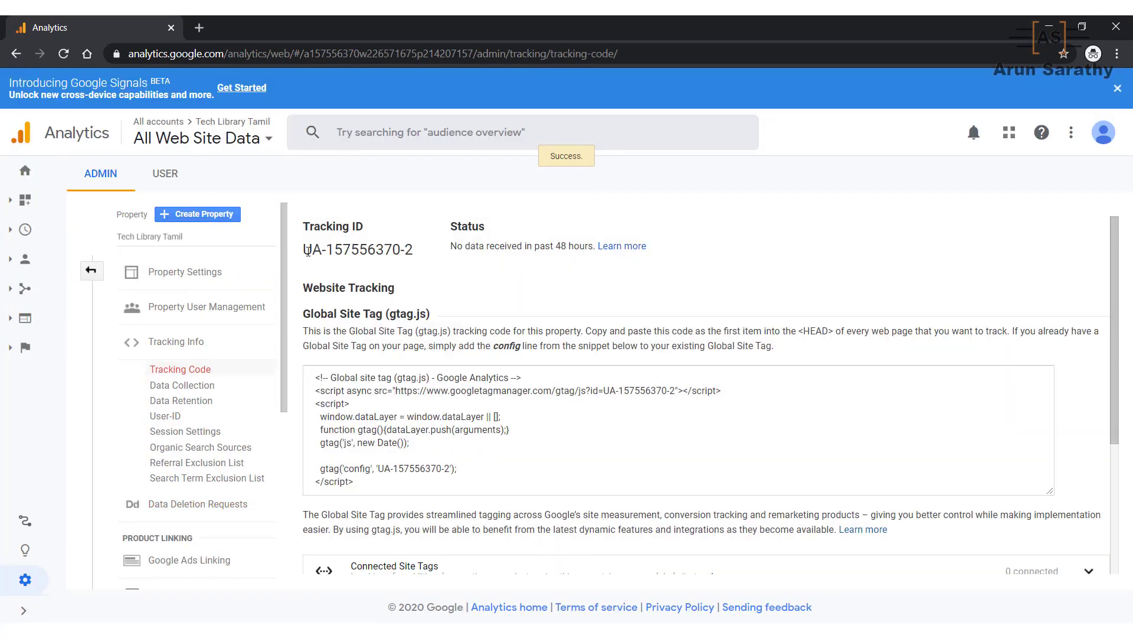
Step: Highlight the new tracking ID, compare both properties in the account picker, and open Tech Library Tamil's All Web Site Data view
drag(412, 256, 317, 250)
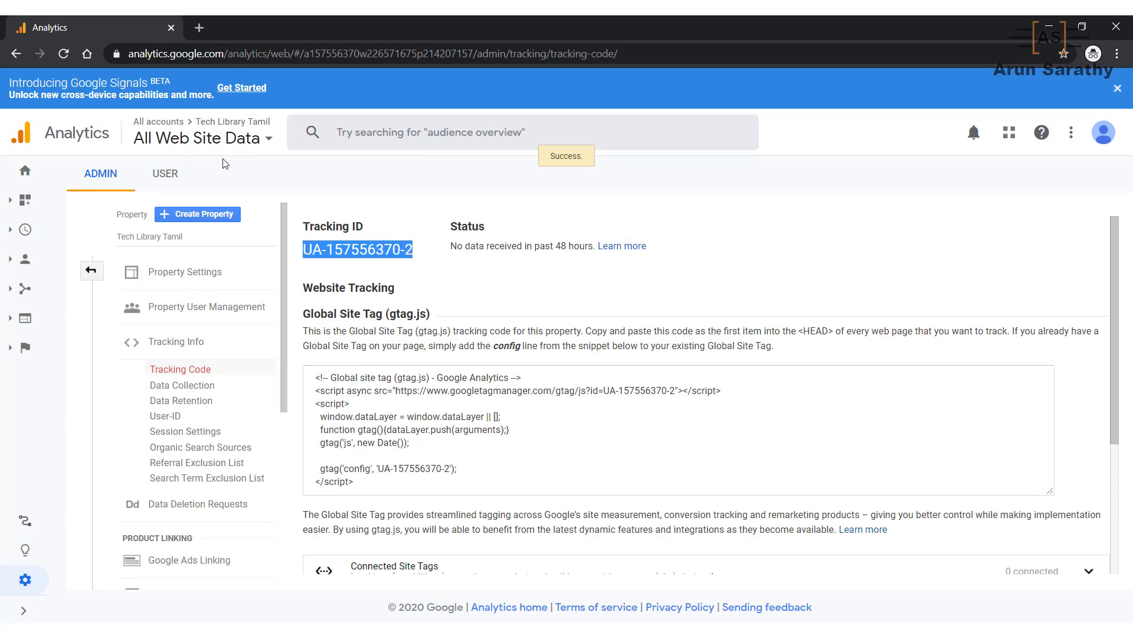
click(262, 138)
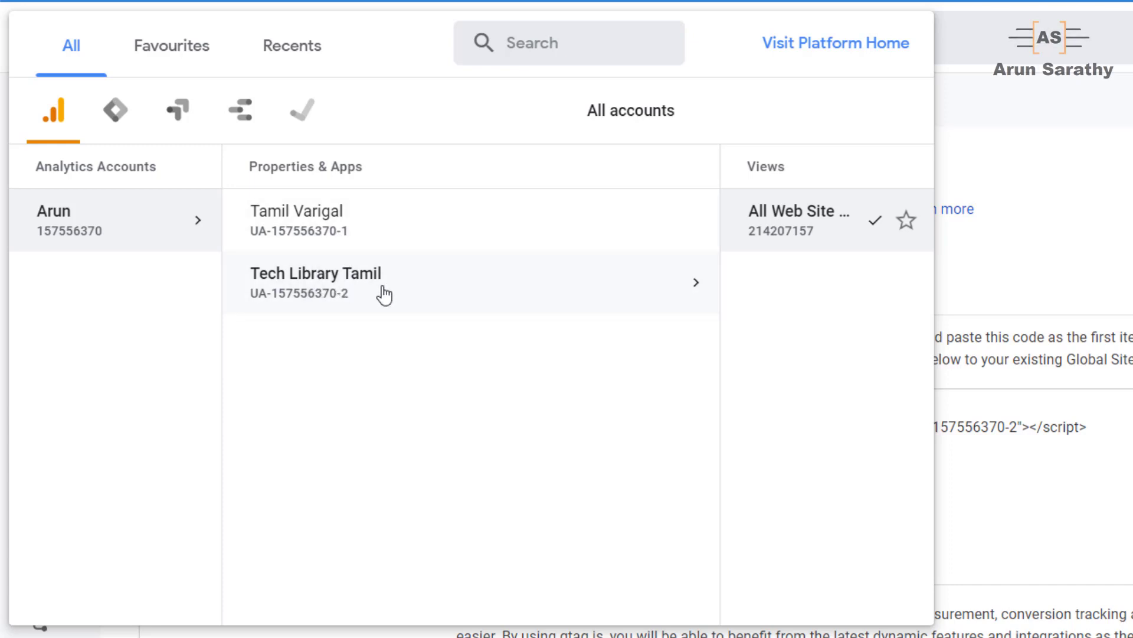
click(646, 227)
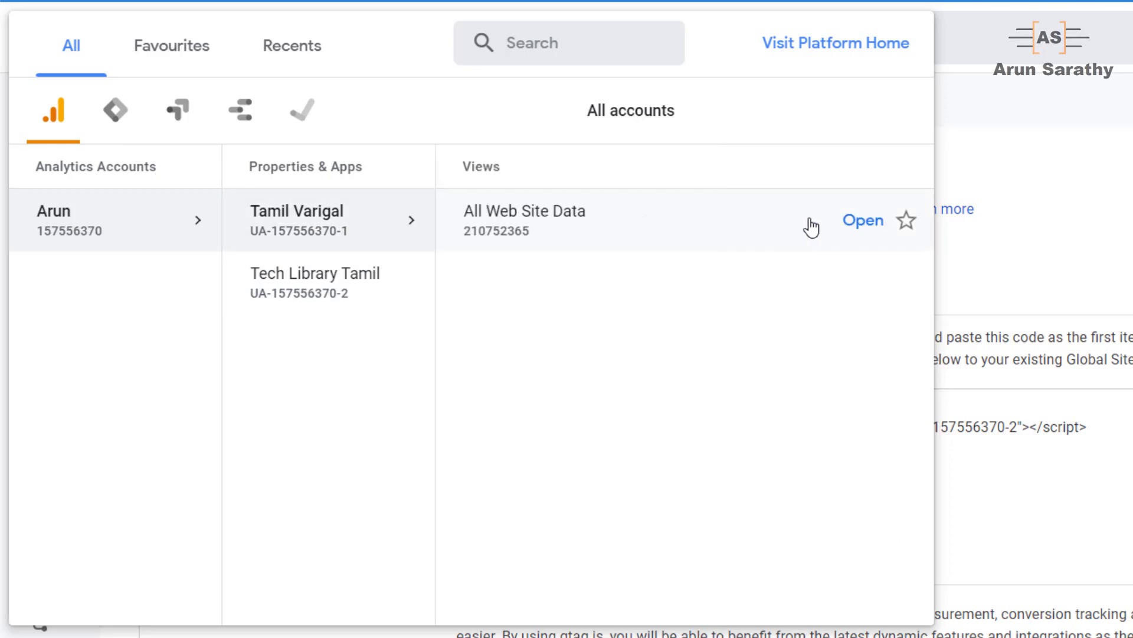
click(378, 293)
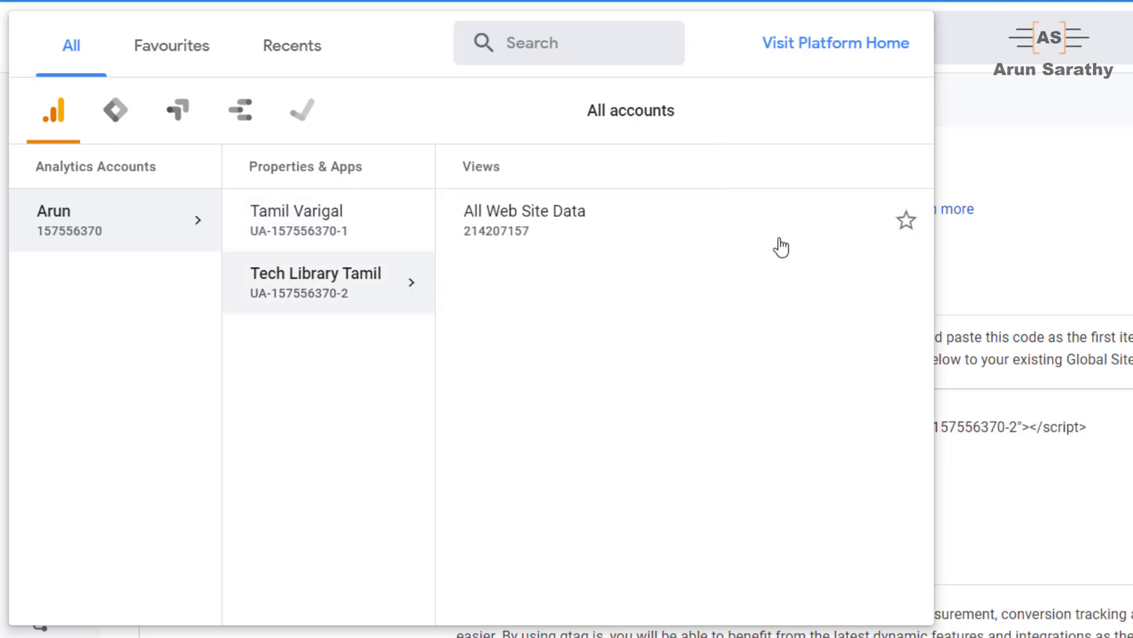
click(666, 218)
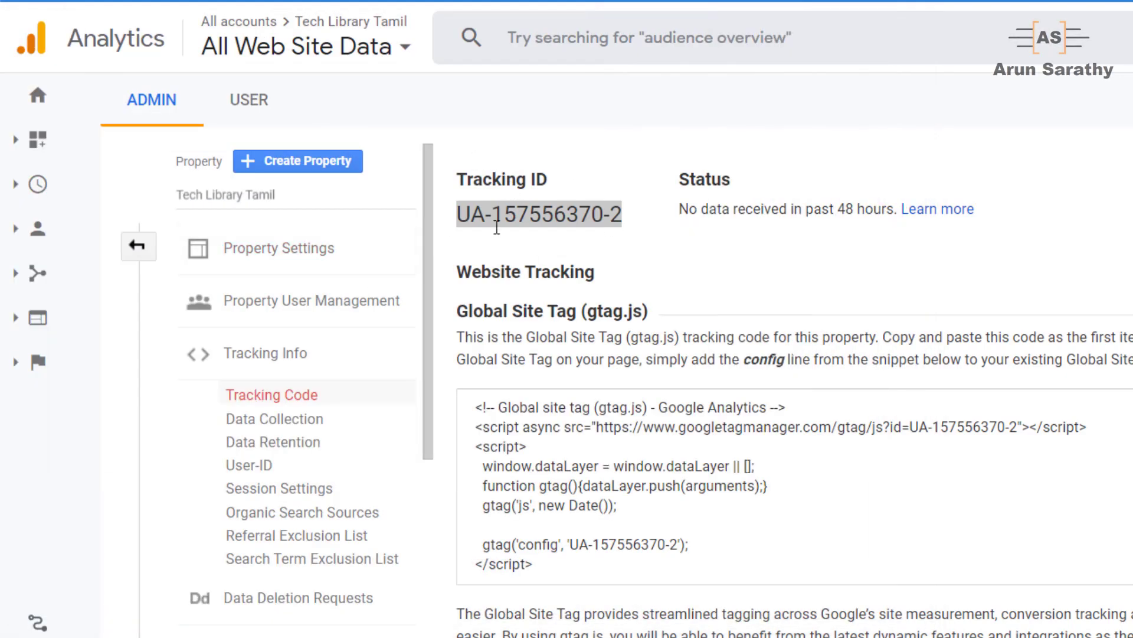
Step: Copy the Tech Library Tamil property's tracking ID and switch to the browser window with the blog
click(511, 260)
drag(458, 213, 620, 210)
key(ctrl+c)
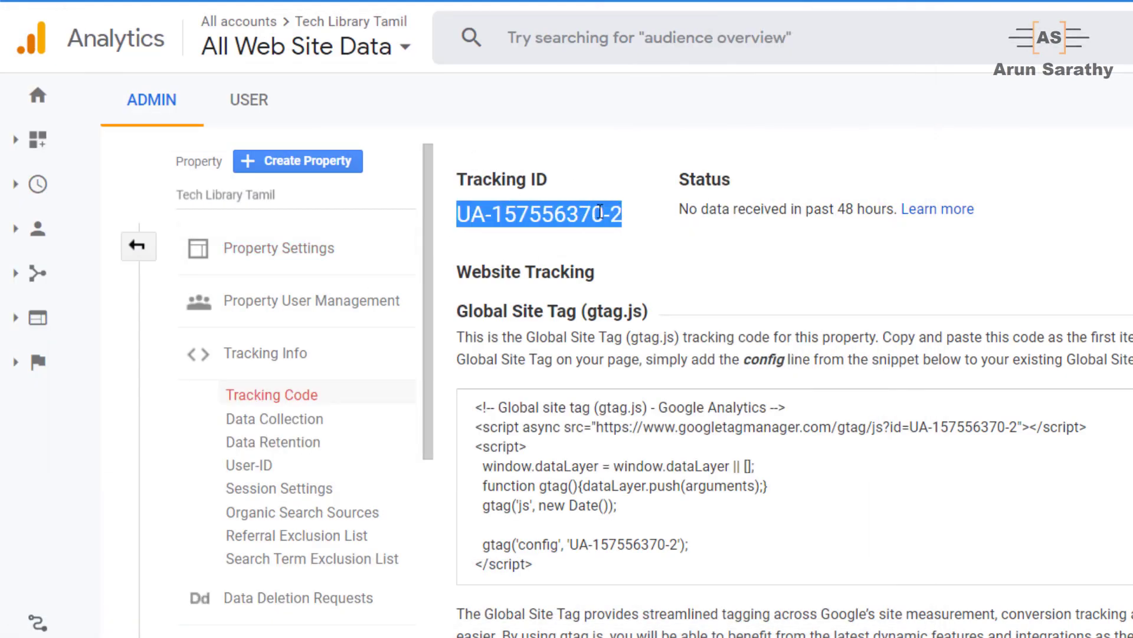
key(alt+Tab)
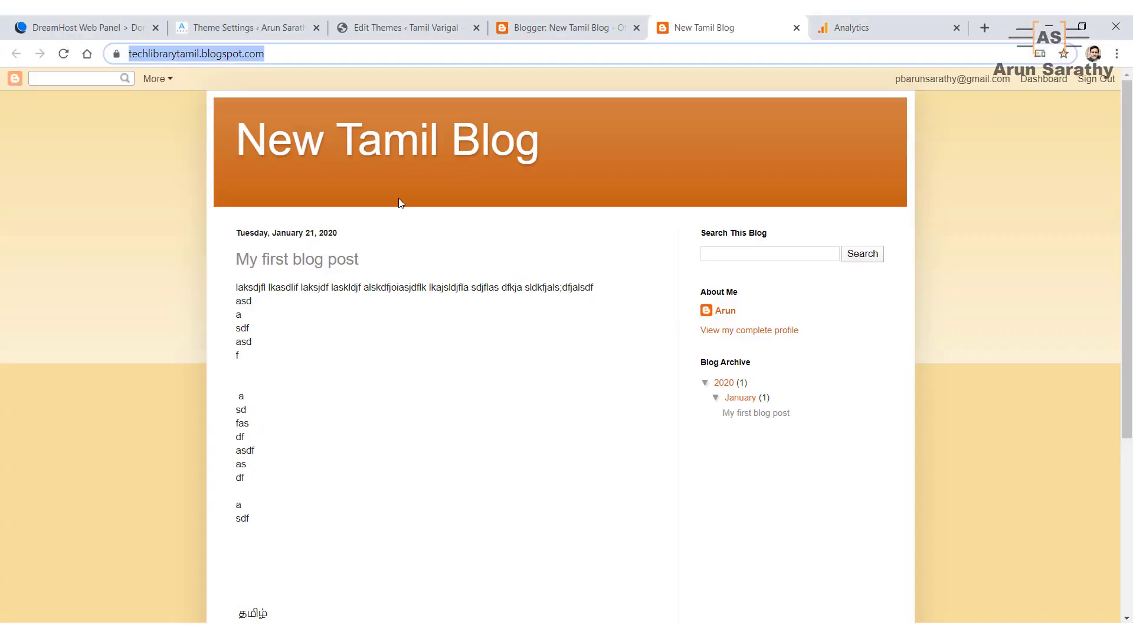
Step: Replace the Analytics Web Property ID in New Tamil Blog's Other settings with the copied tracking ID and save the settings
click(547, 27)
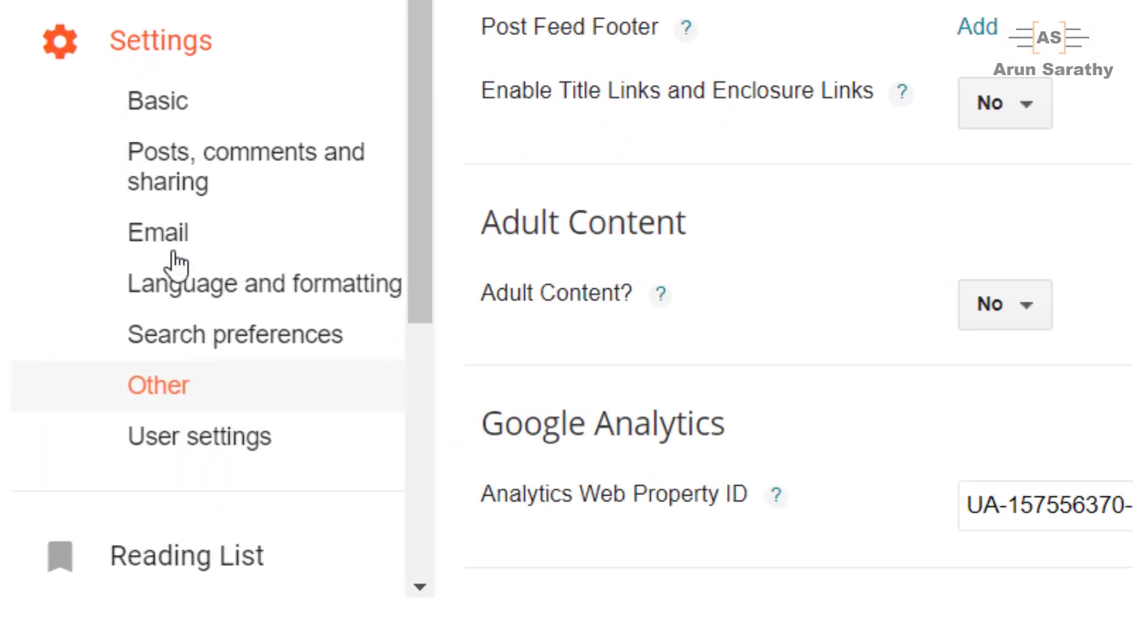
triple_click(1011, 504)
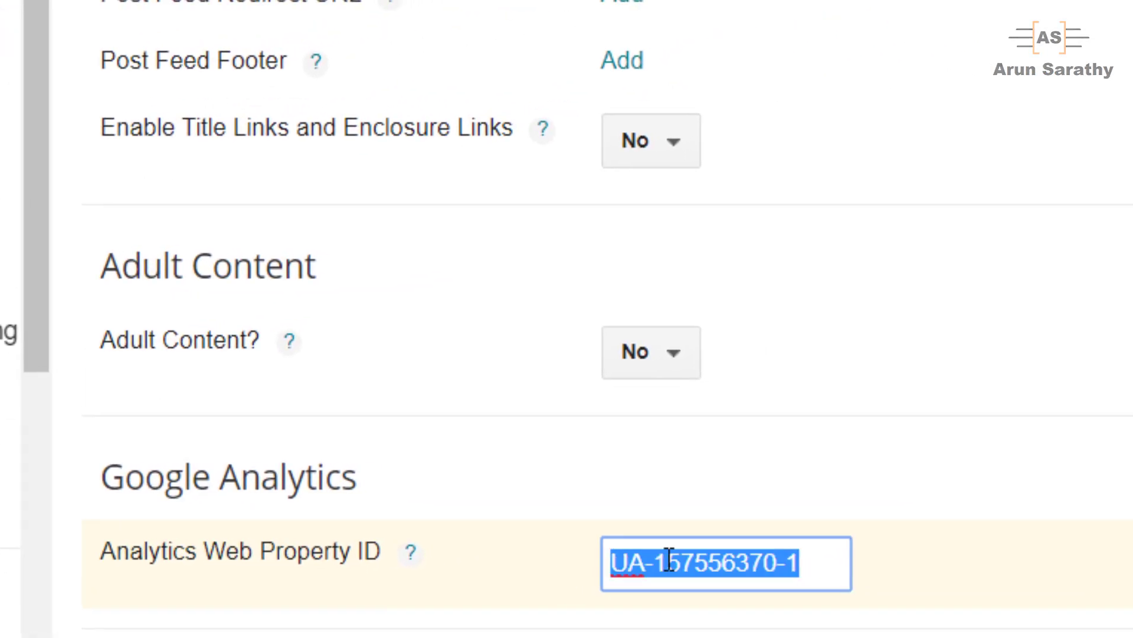
right_click(669, 560)
click(773, 63)
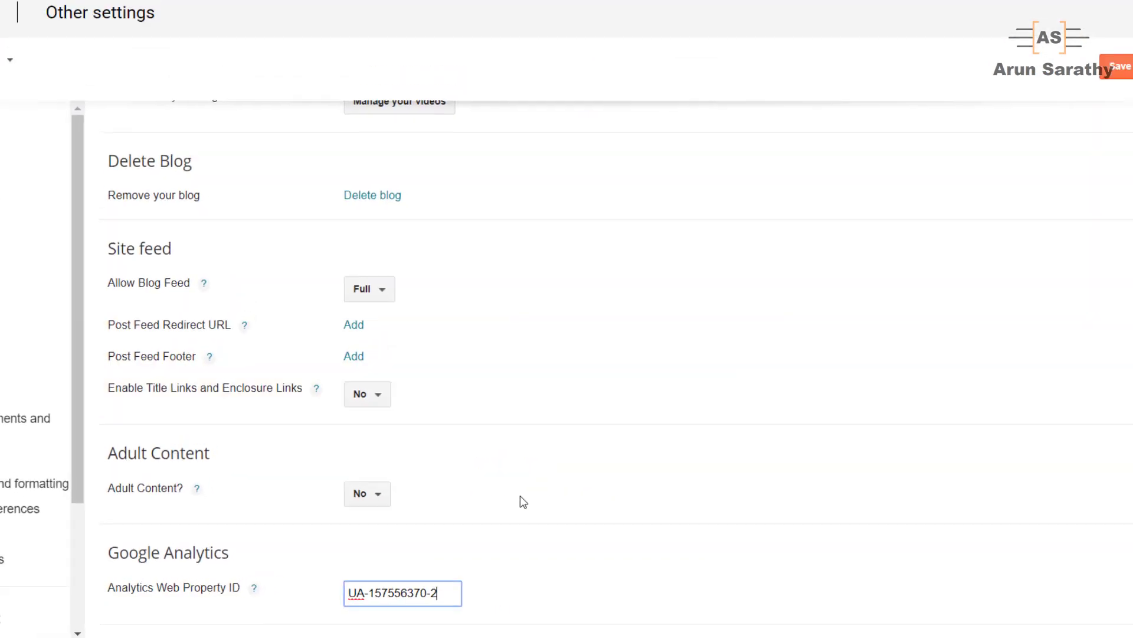
click(1065, 114)
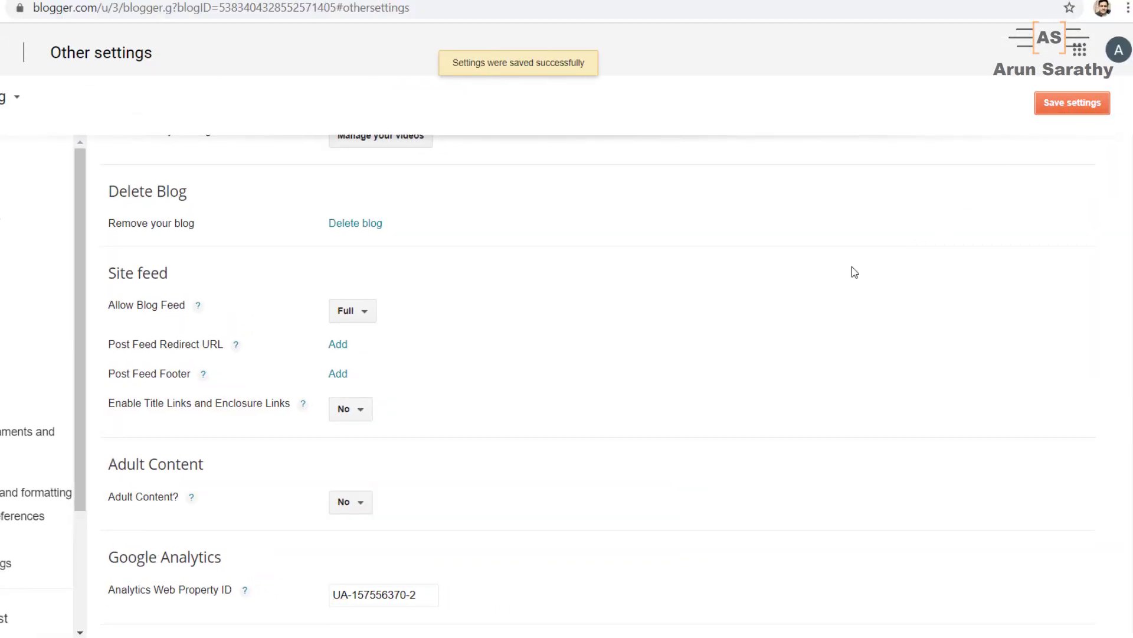
Step: Reload the published New Tamil Blog page and switch to the Audience Overview report in Google Analytics
click(706, 14)
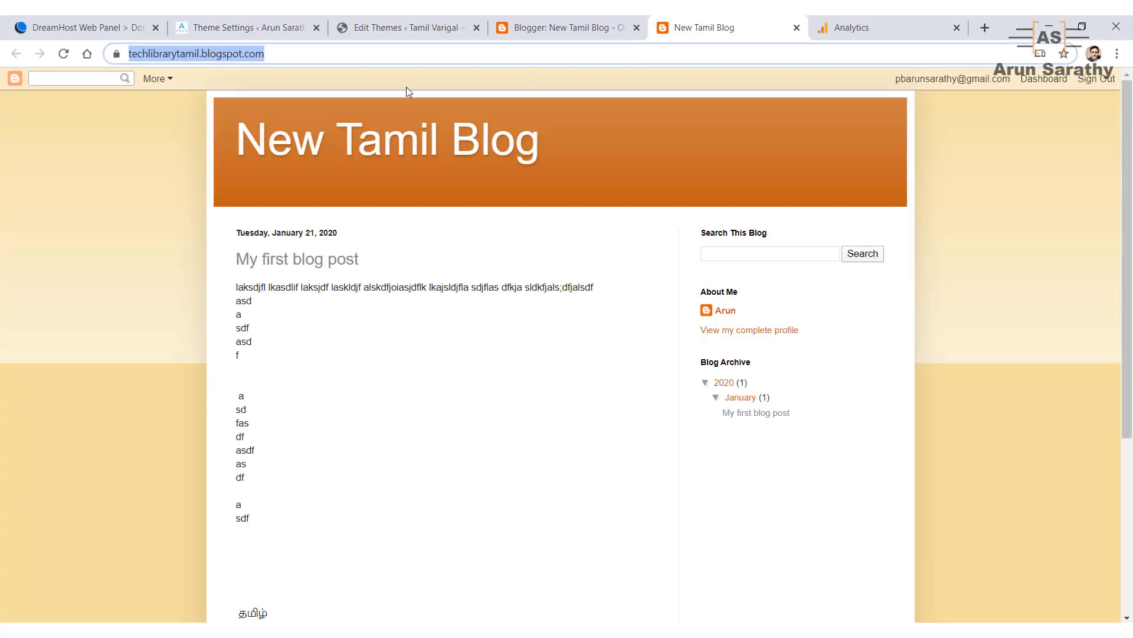
key(F5)
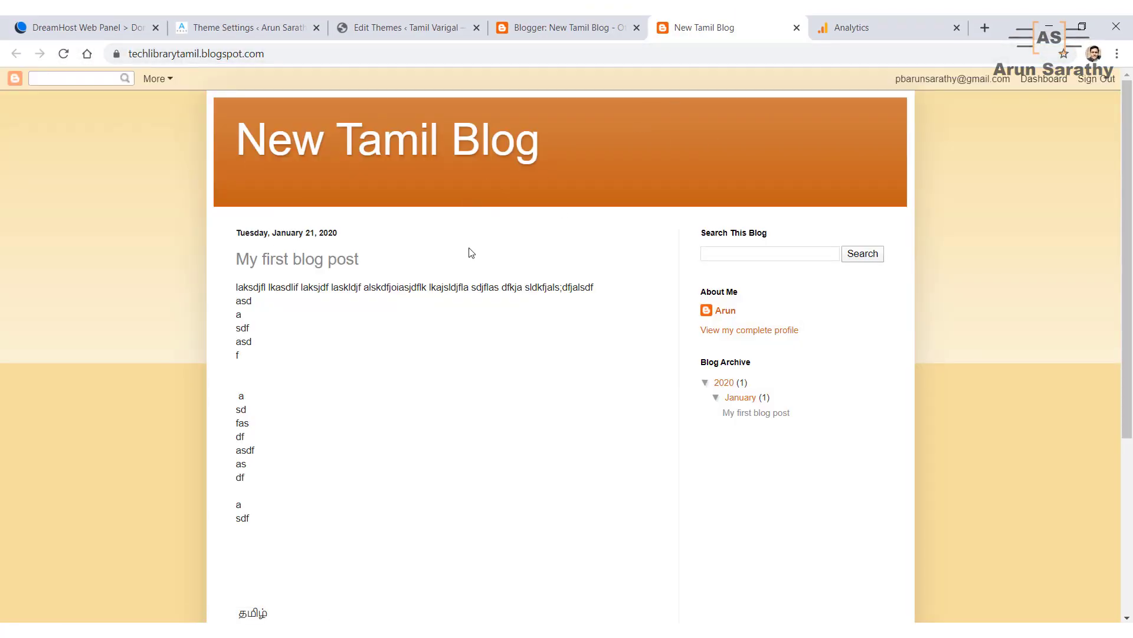
click(865, 36)
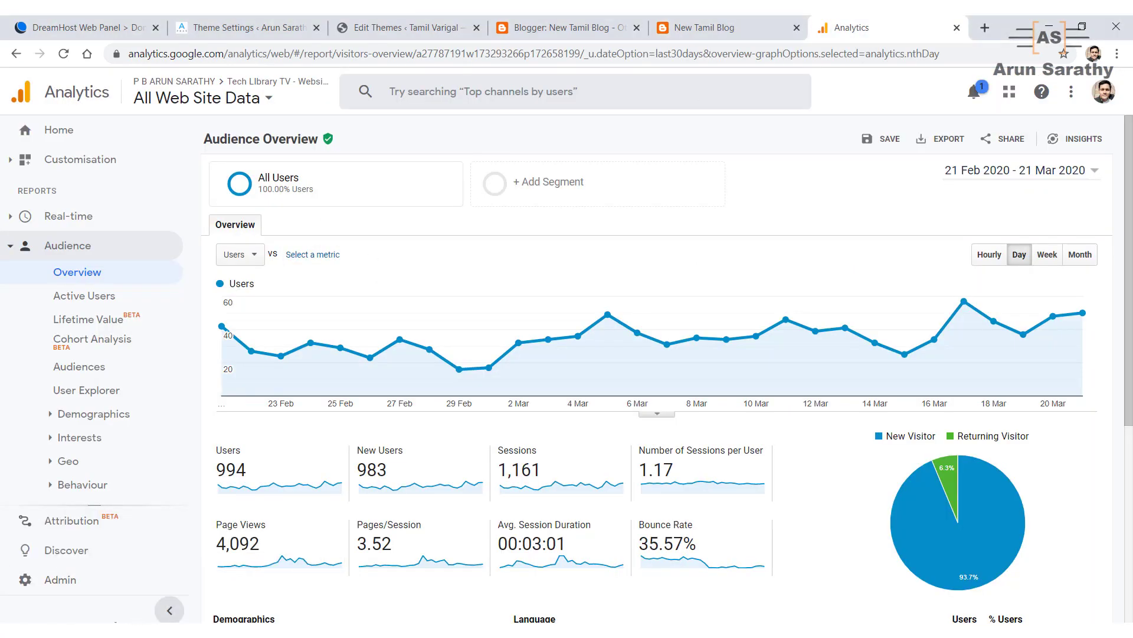
Step: Check the Tech Library Tamil property's tracking status, open its real-time traffic reports, and examine active users and page views
click(236, 584)
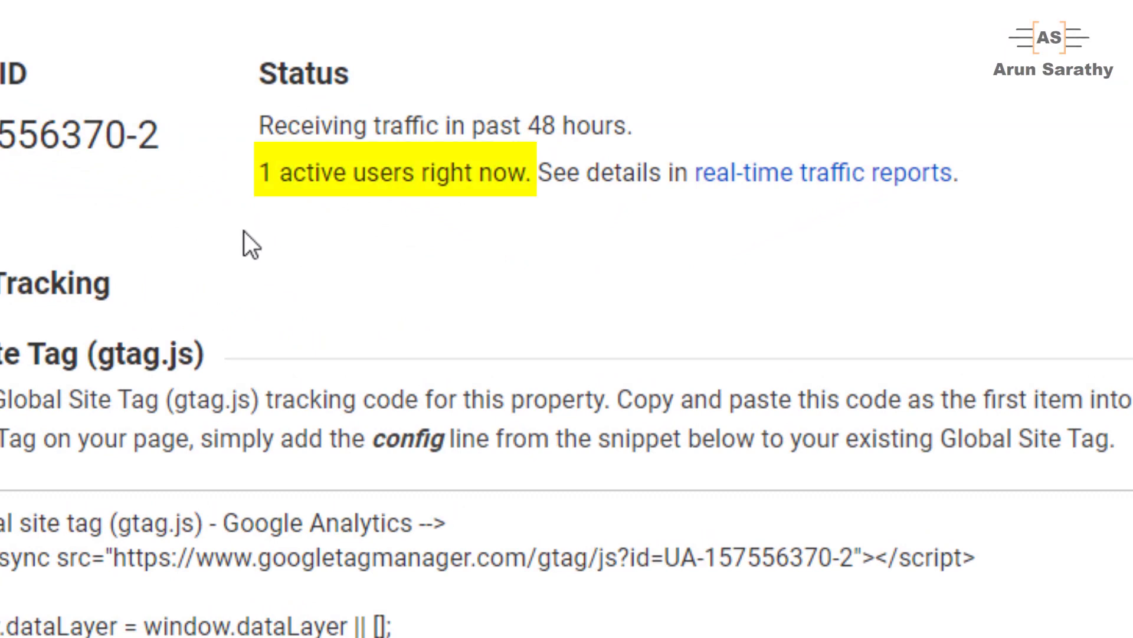
drag(258, 174, 534, 177)
click(770, 227)
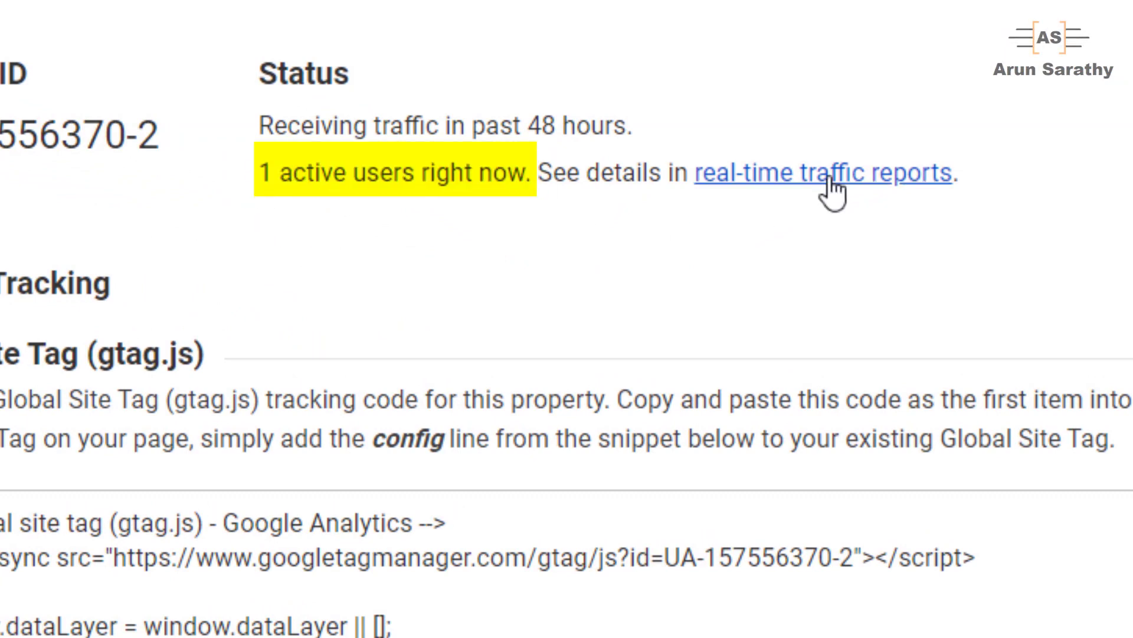
click(834, 175)
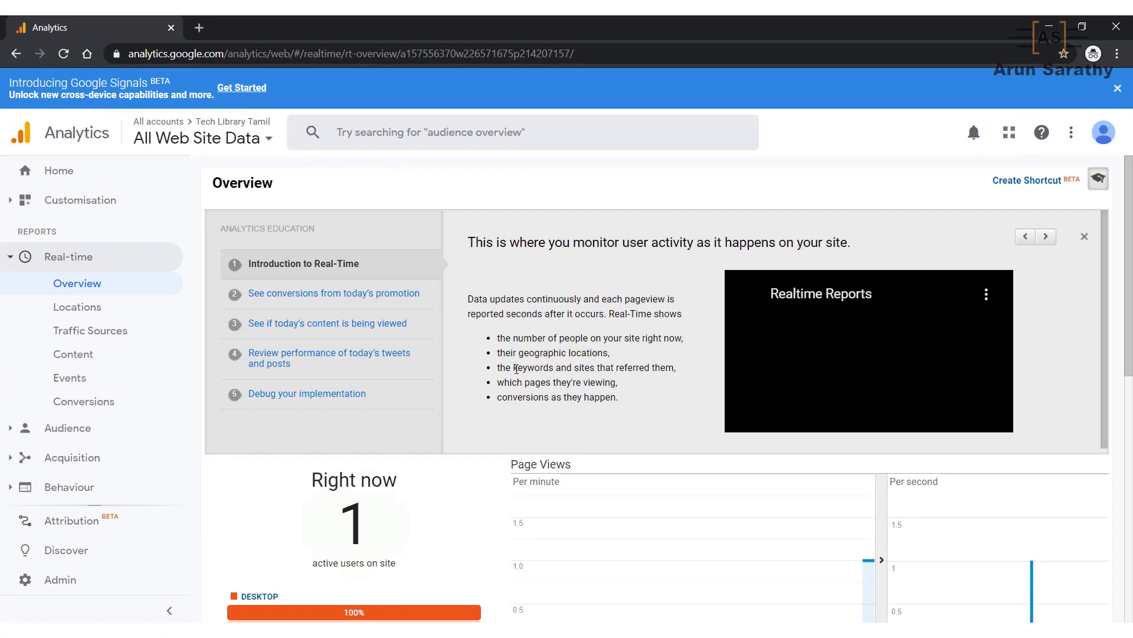
scroll(337, 461, down, 2)
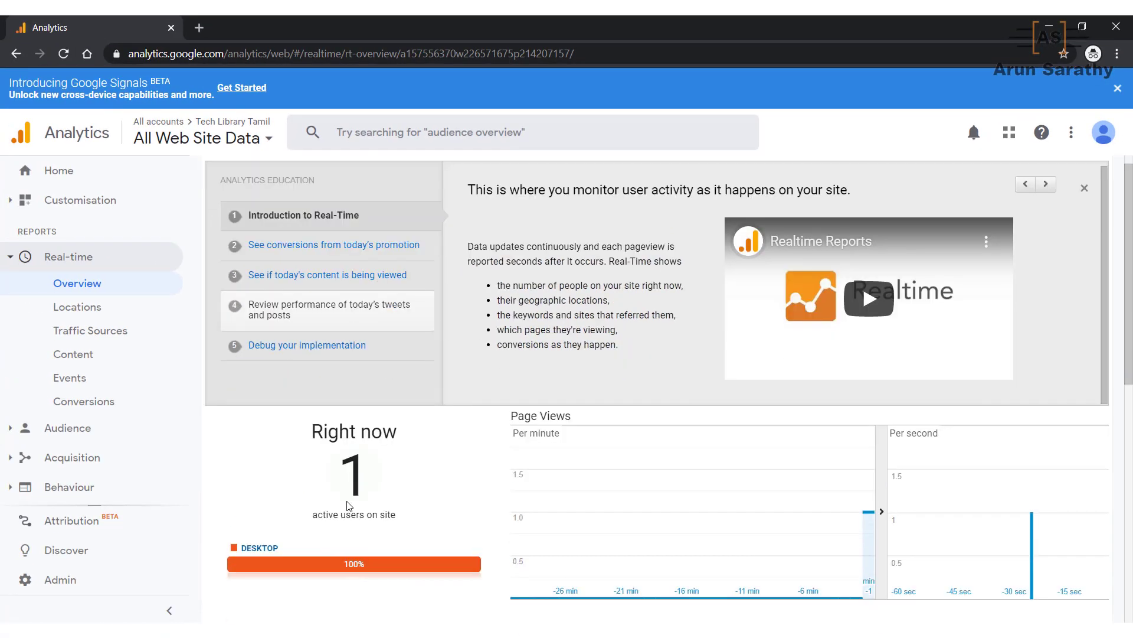
scroll(872, 508, down, 1)
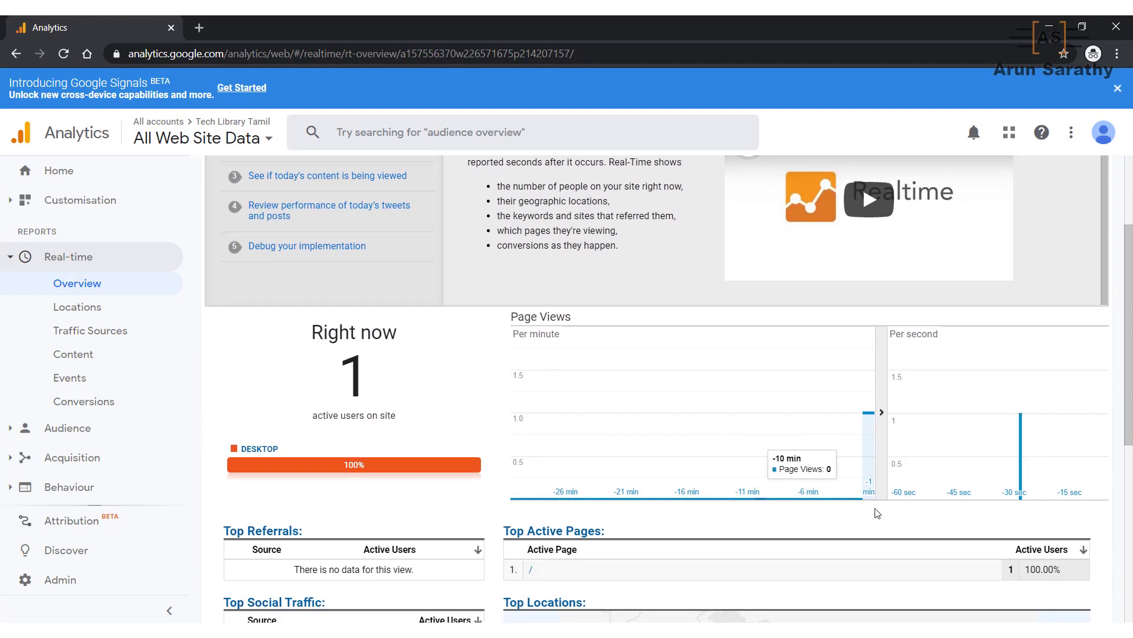
scroll(499, 402, down, 4)
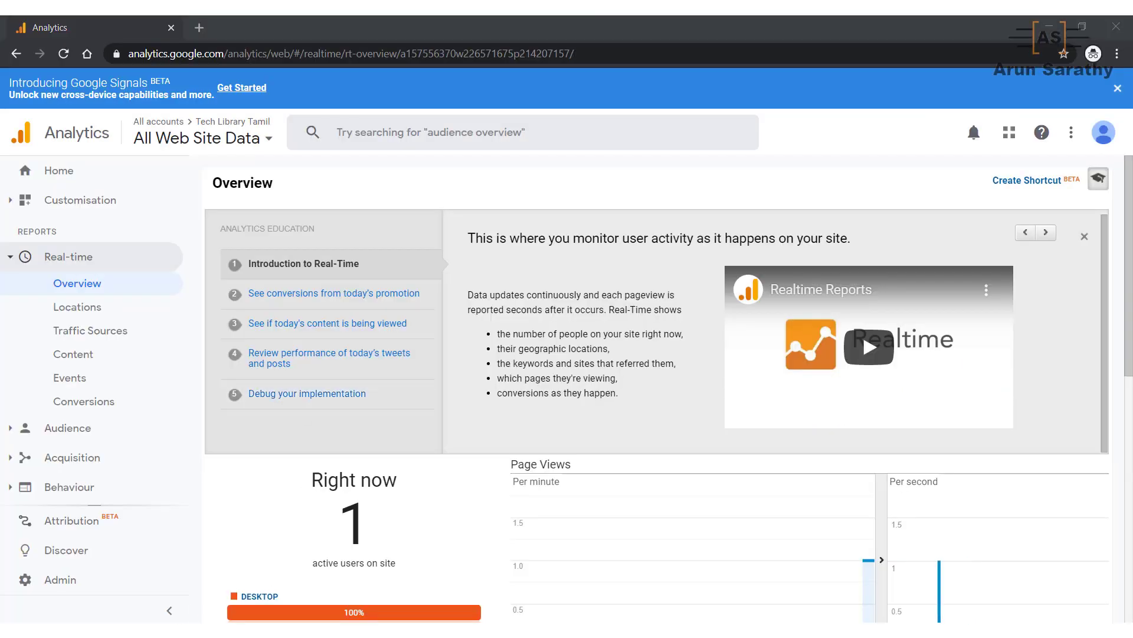
Step: Switch back to the window with Tech Library TV's Audience Overview and inspect the report's date range options without changing them
mouse_move(158, 630)
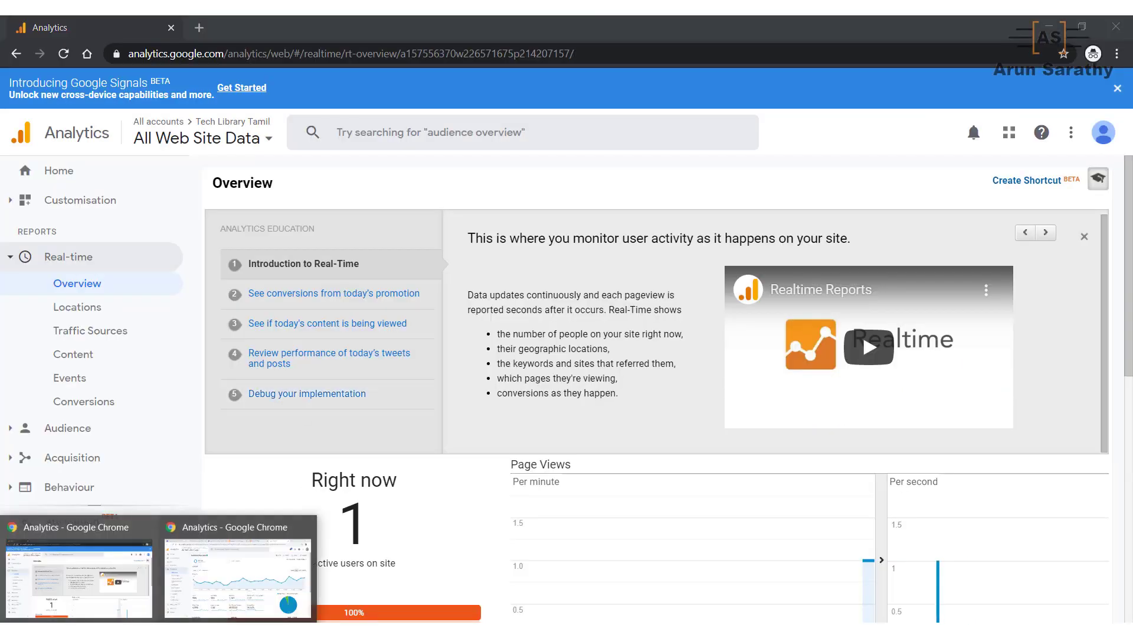
click(238, 578)
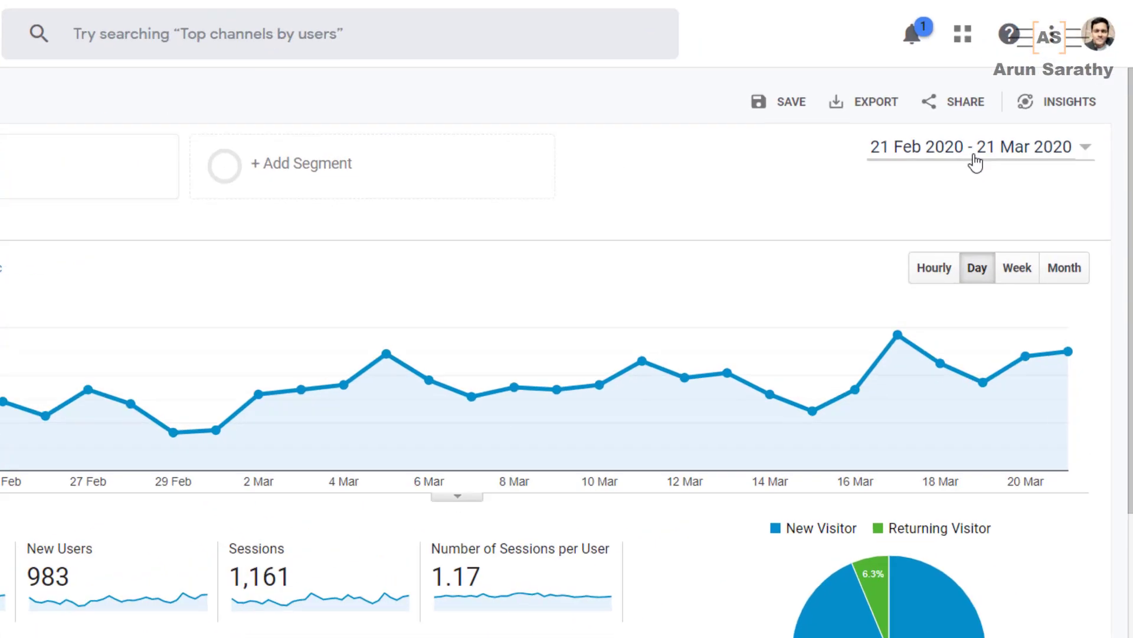
click(980, 171)
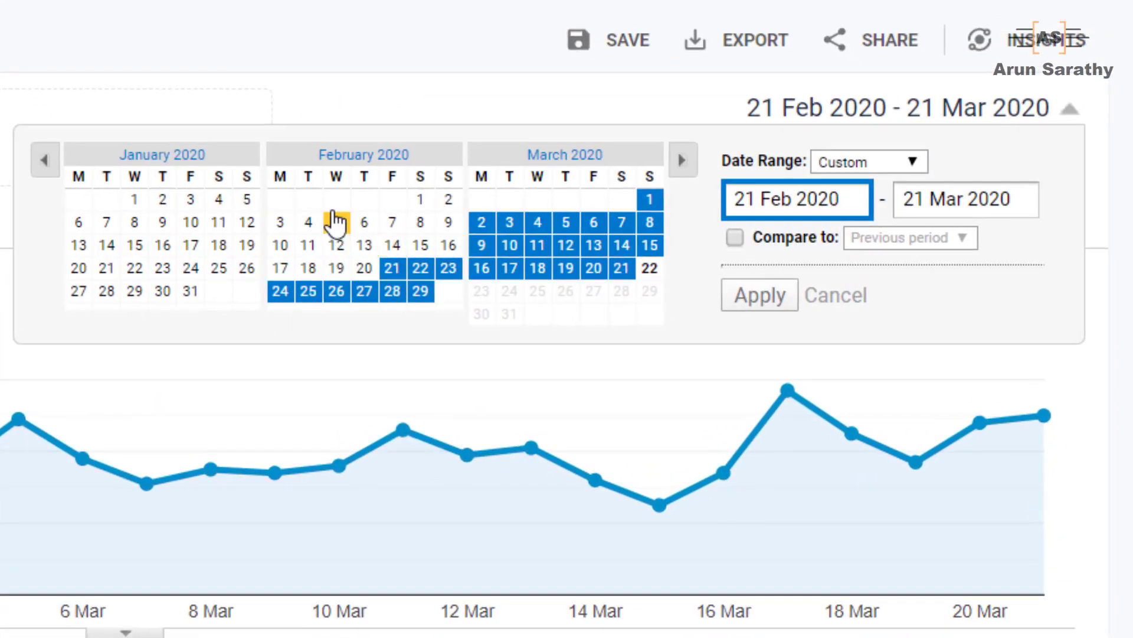
click(847, 136)
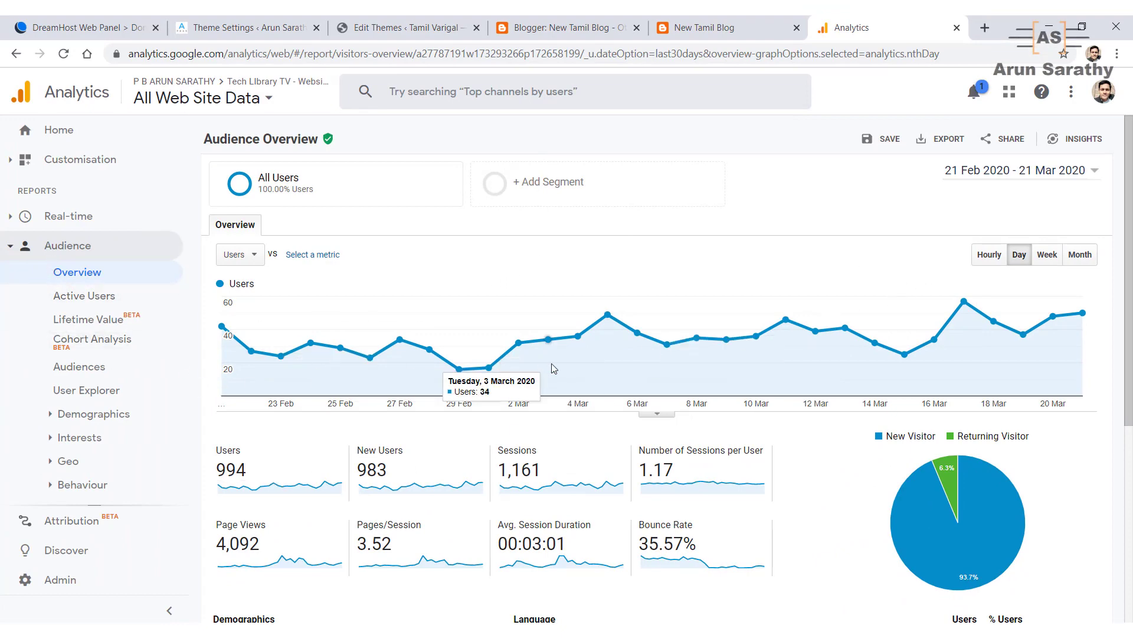
Step: View the Audience Overview user breakdown by country, by city, and by browser
scroll(442, 445, down, 6)
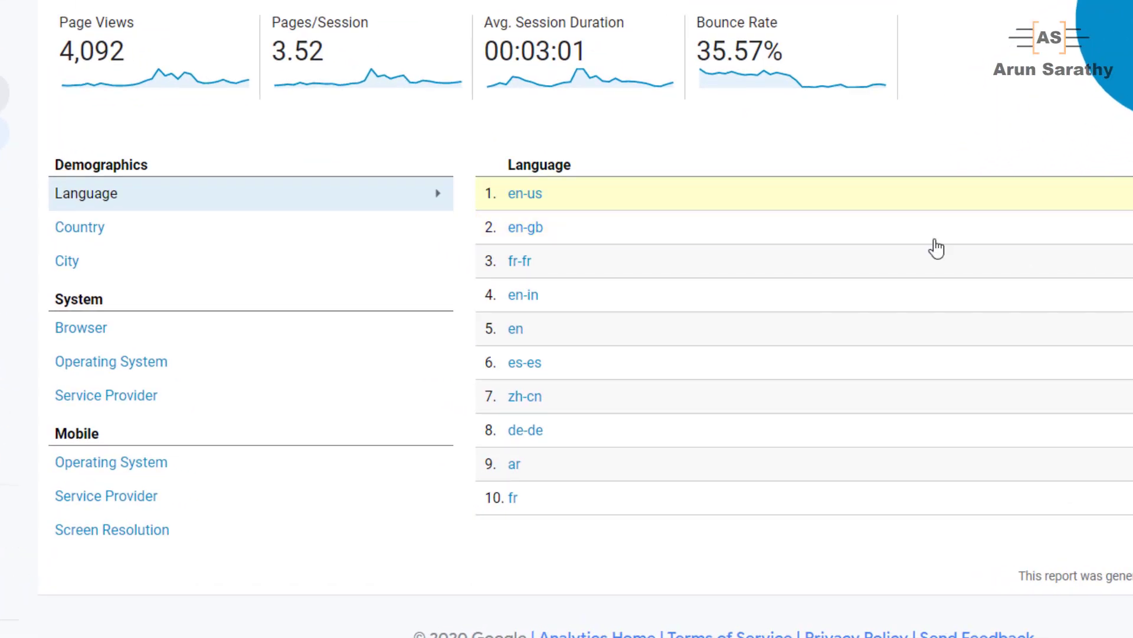
click(112, 228)
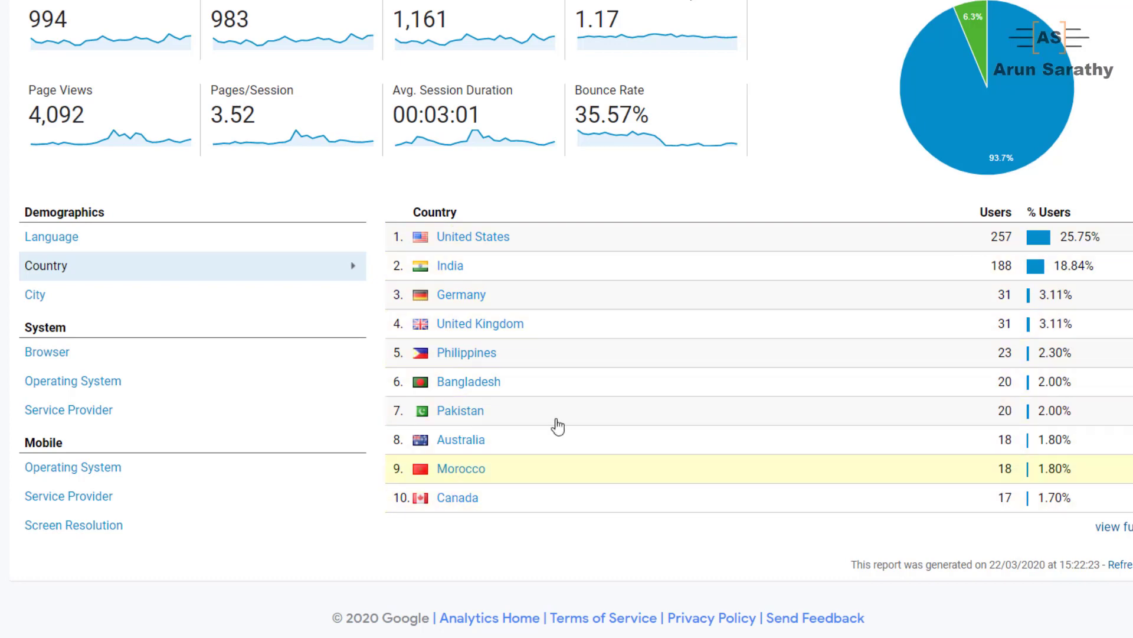
click(46, 296)
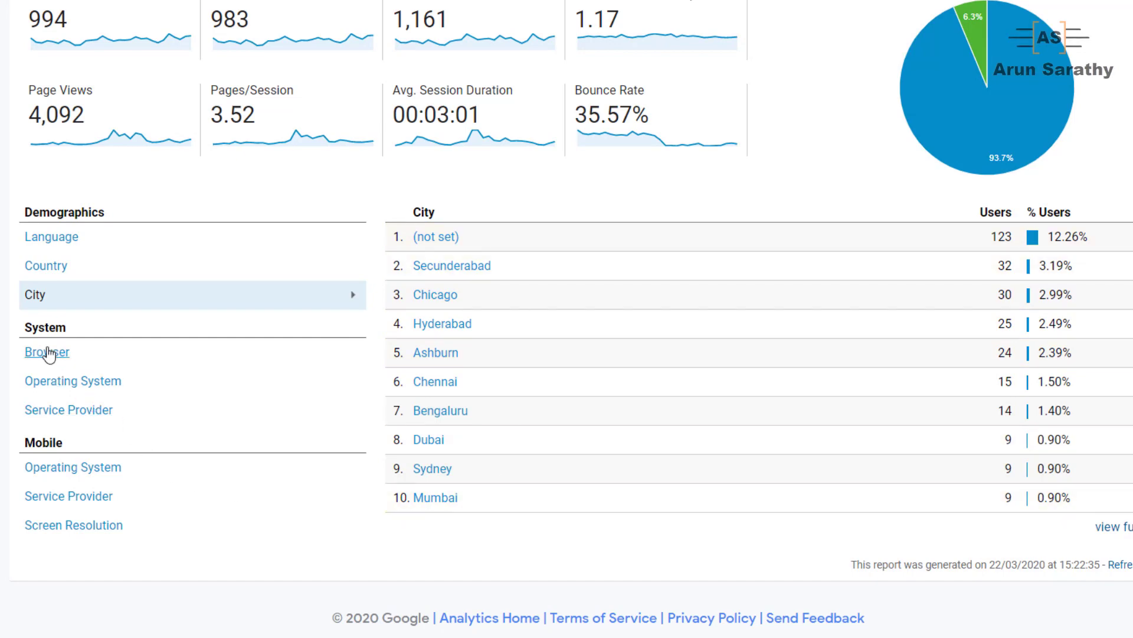
click(48, 351)
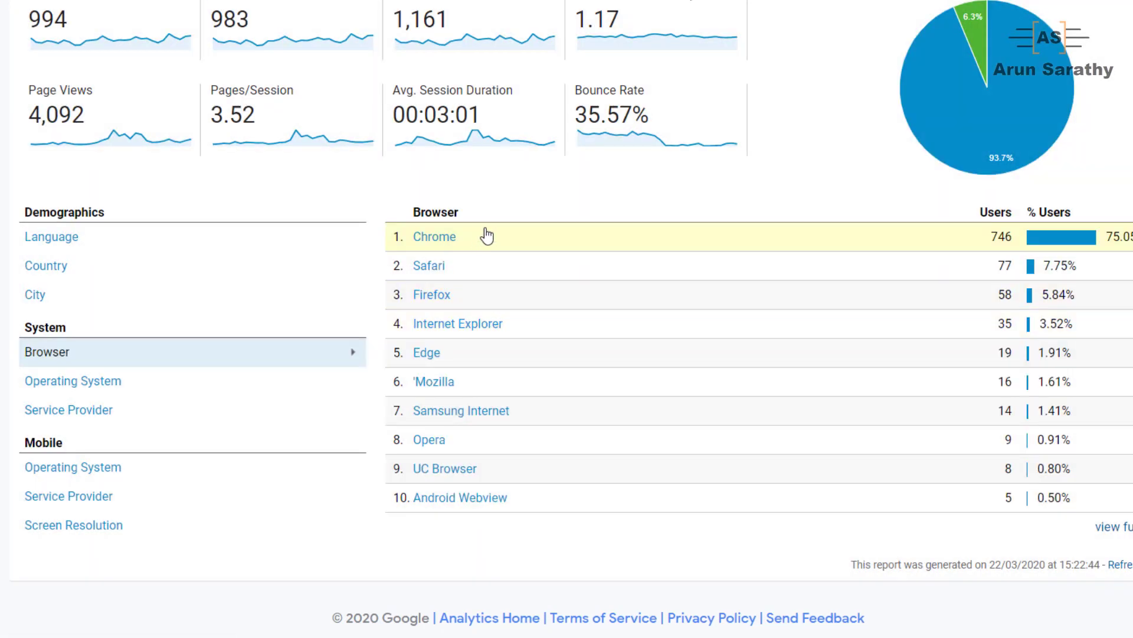